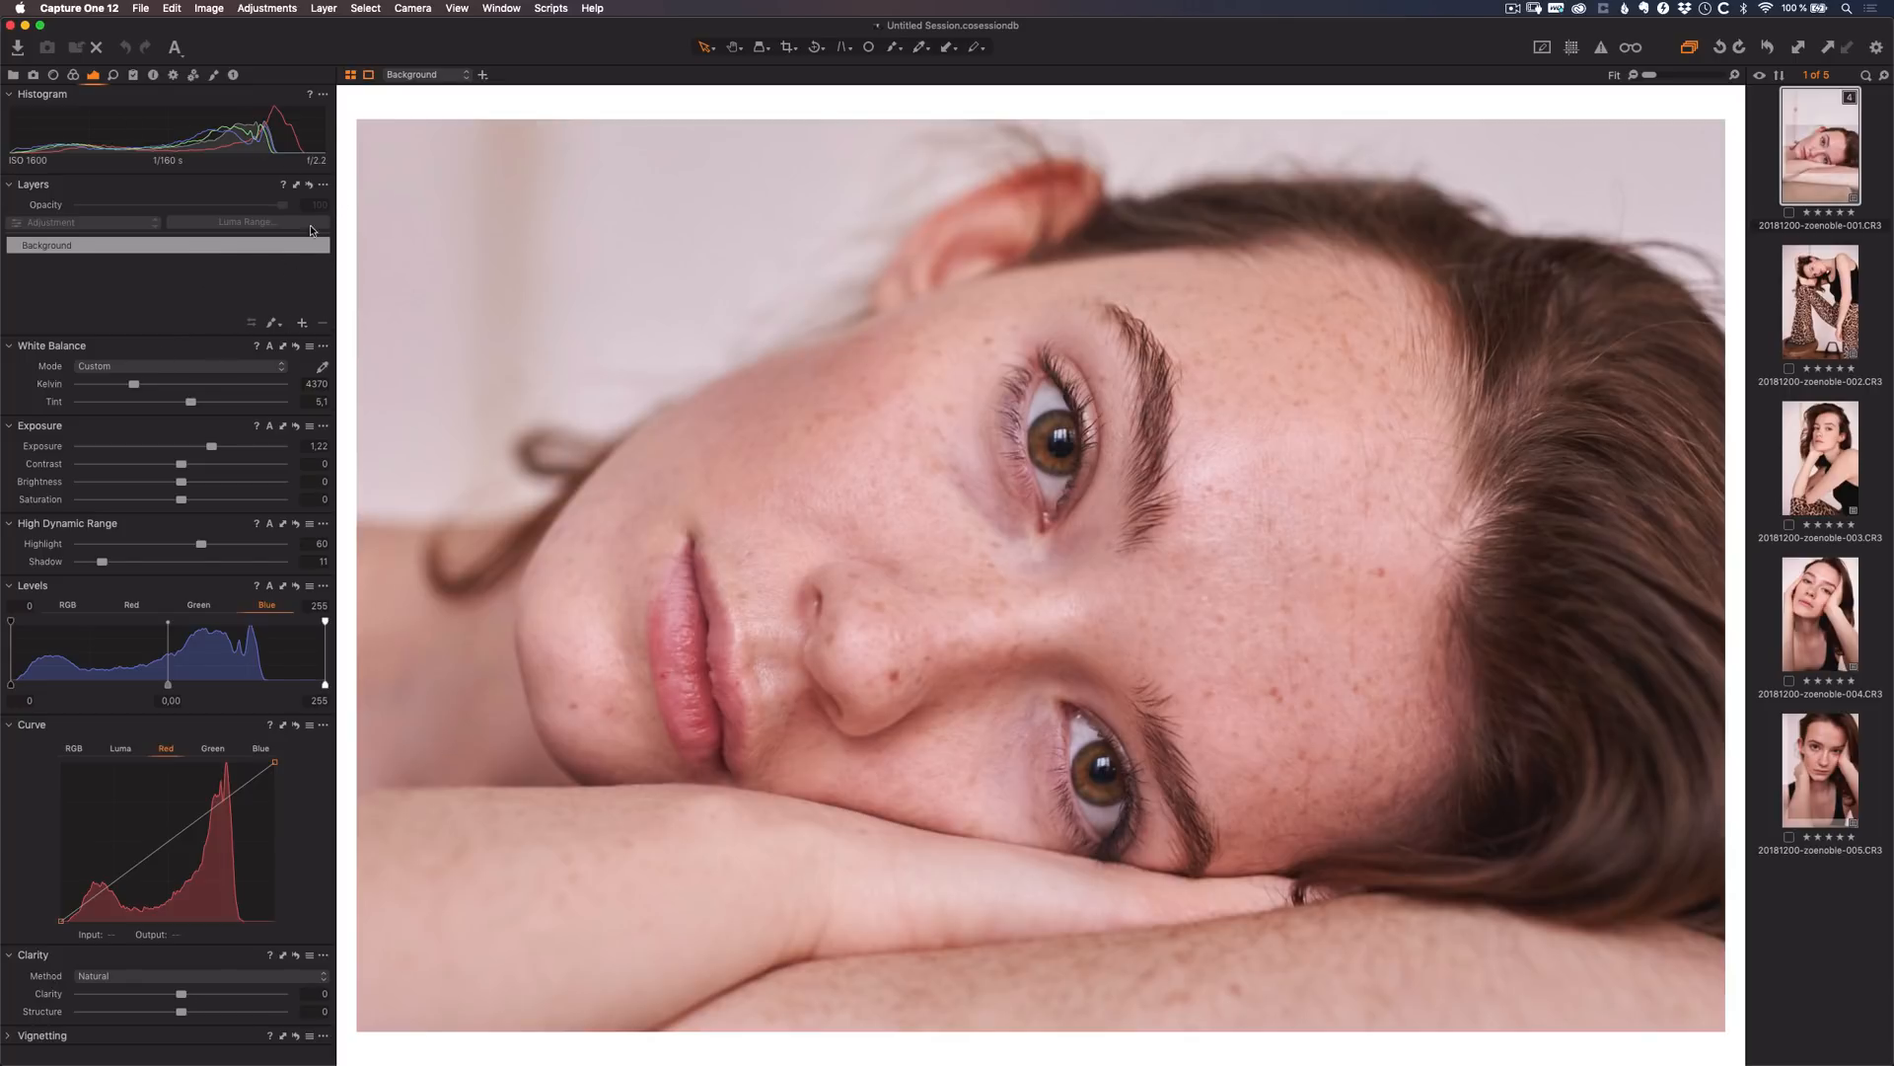
- Add a filled adjustment layer named SHADOWS, show its mask, and open its luma range settings
{"action": "left_click", "coordinate": [302, 322]}
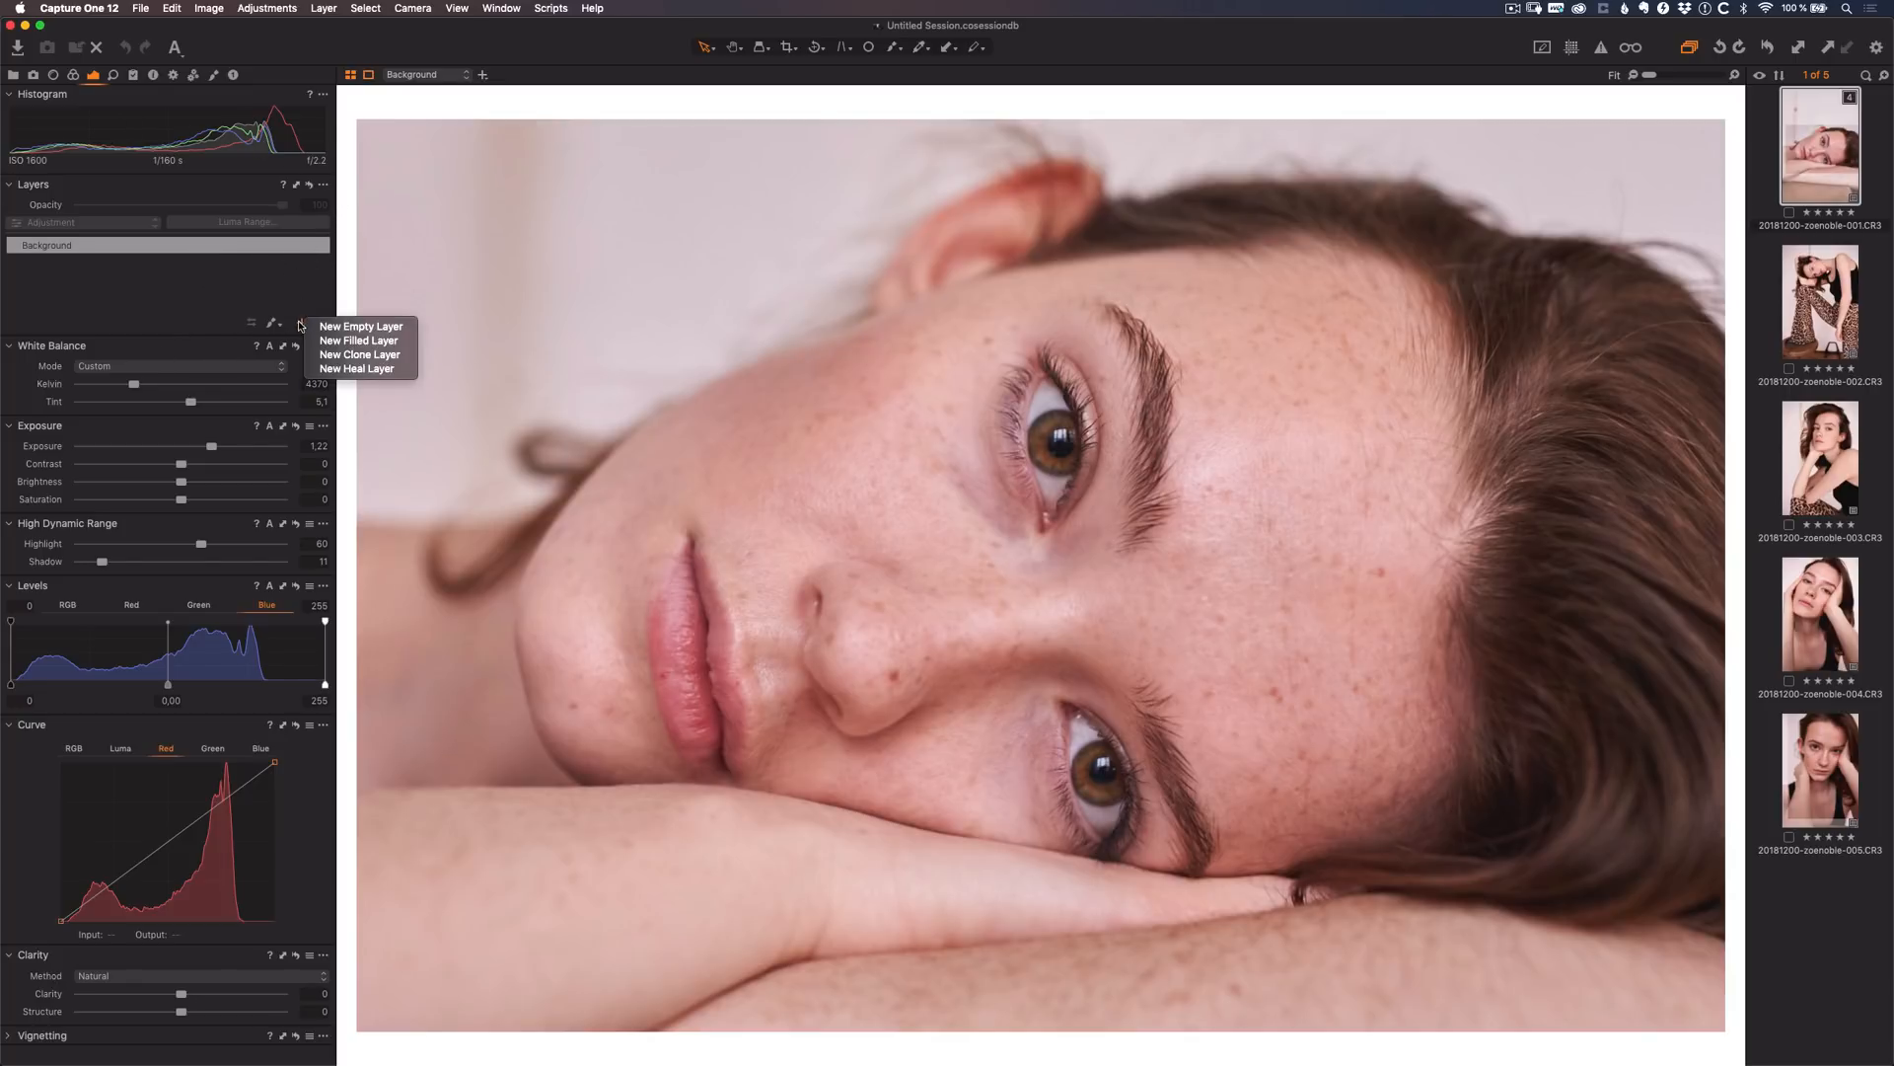
{"action": "left_click", "coordinate": [353, 341]}
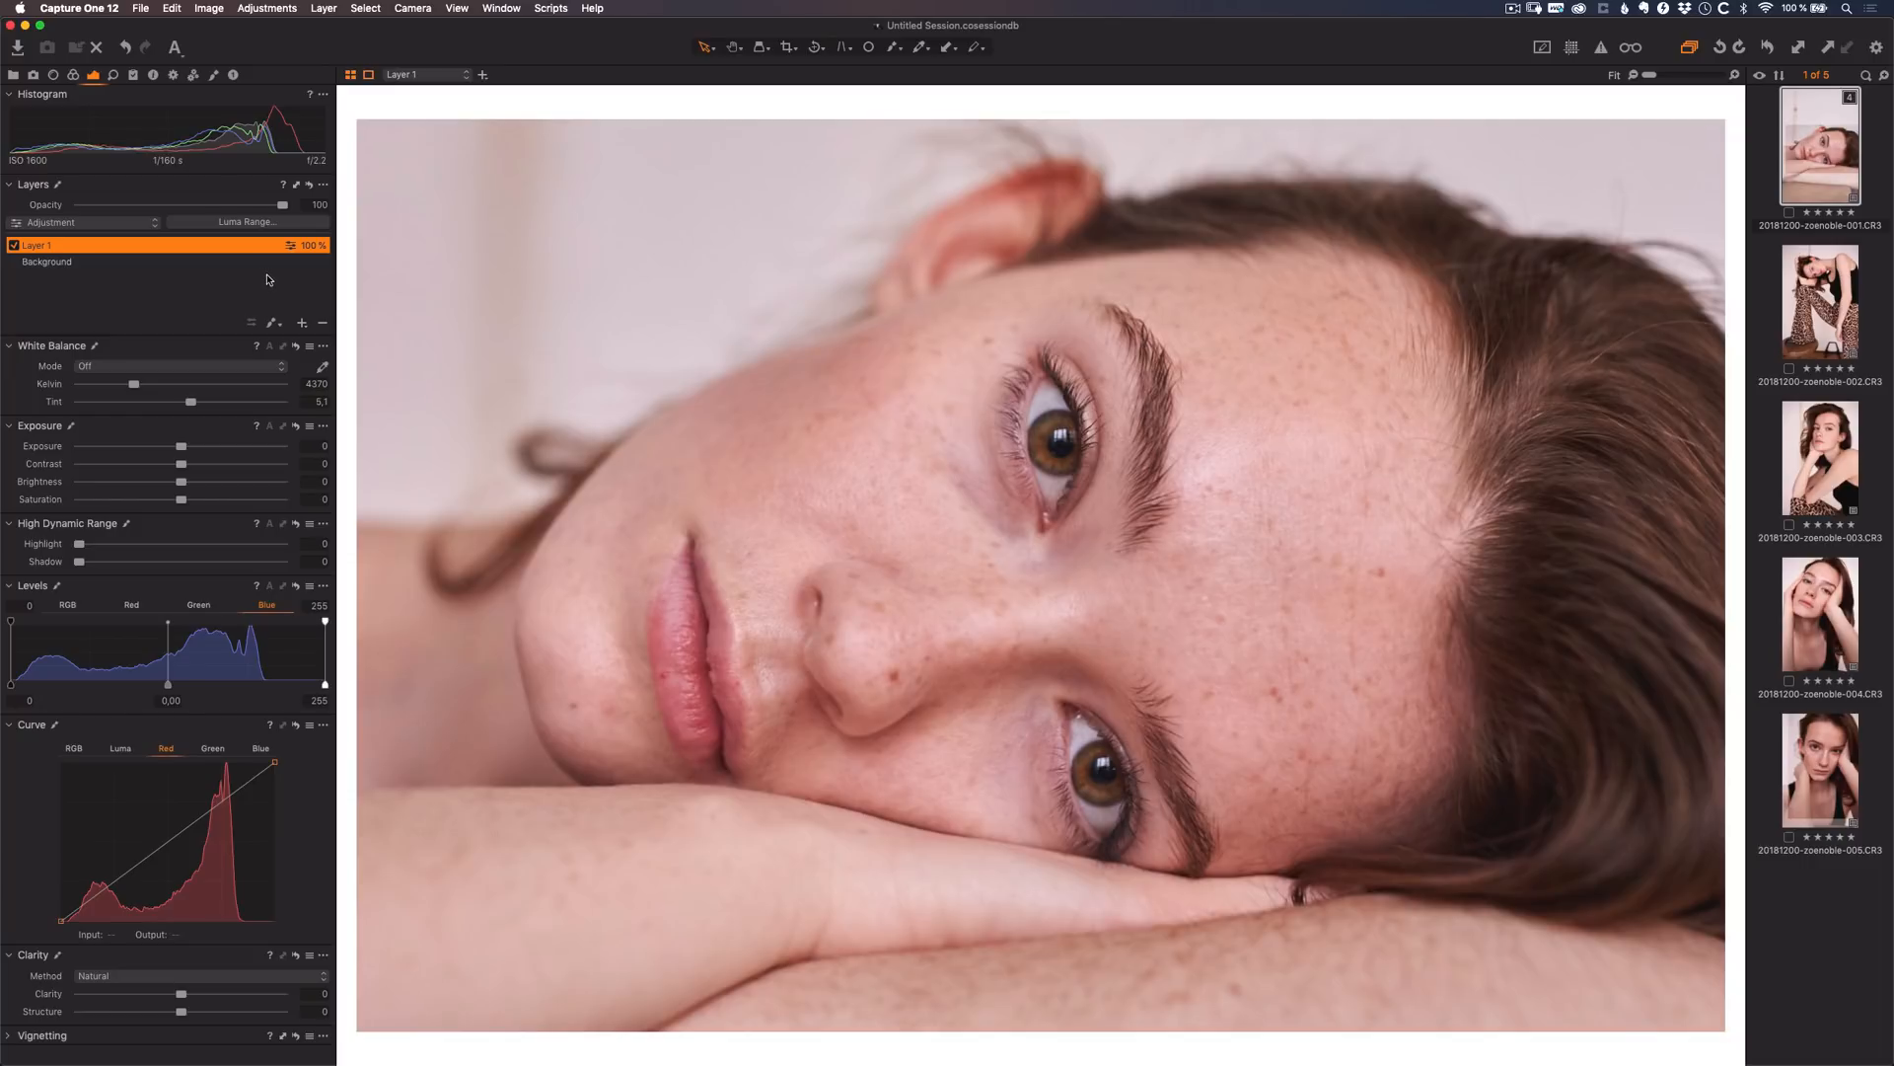
{"action": "key", "text": "m"}
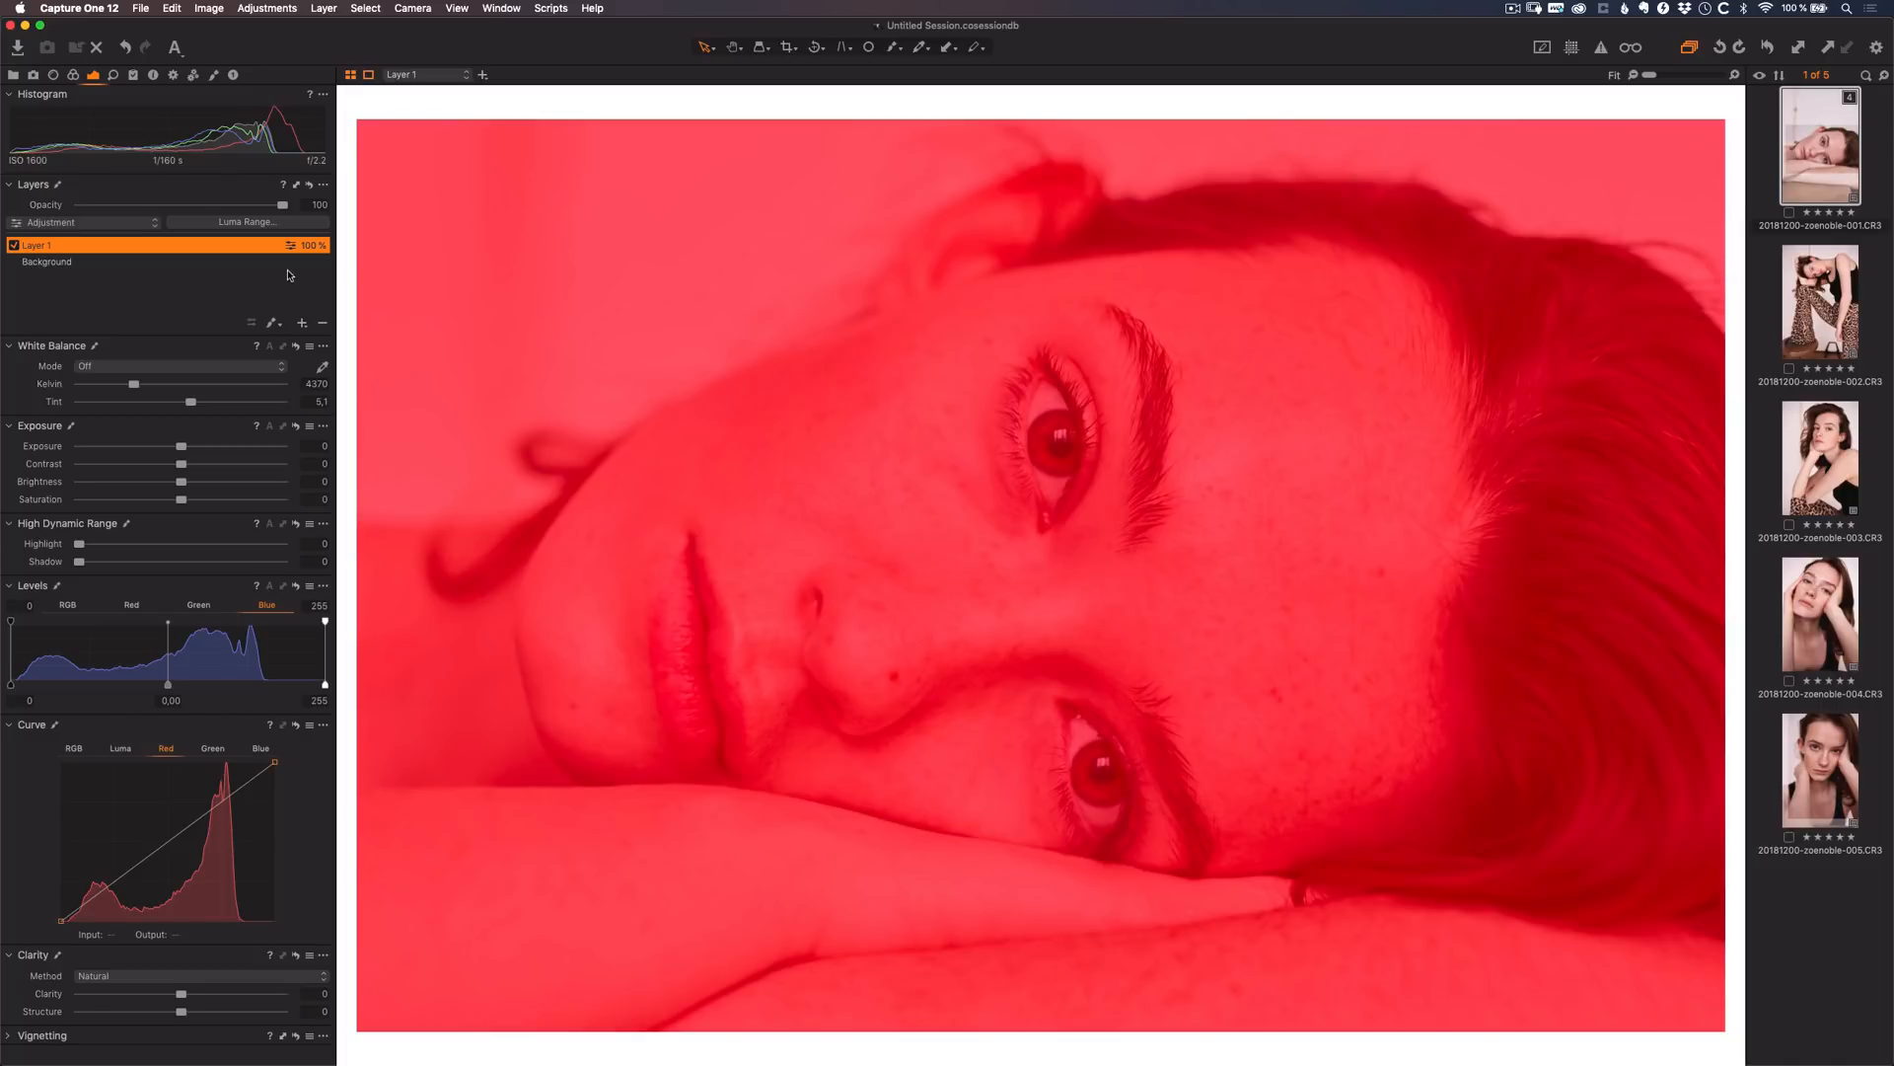
{"action": "double_click", "coordinate": [44, 244]}
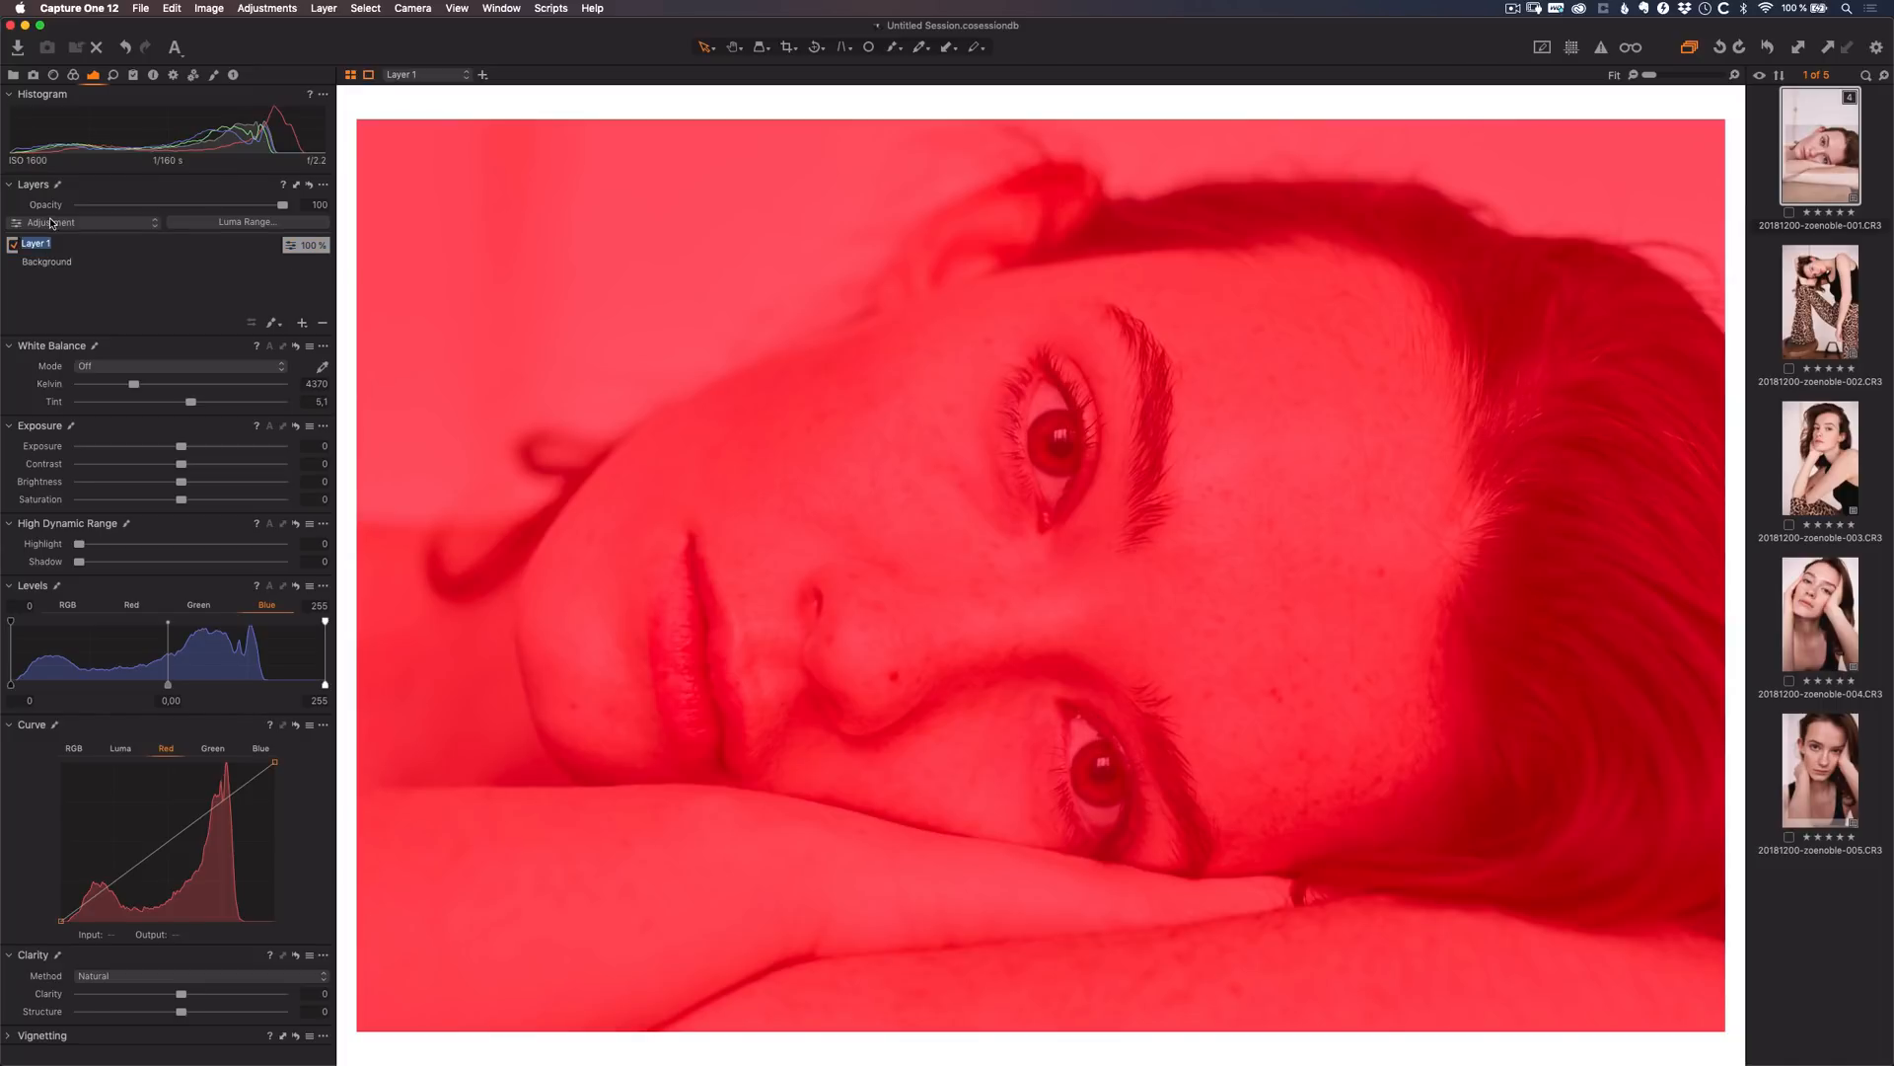
{"action": "type", "text": "SHADOWS"}
{"action": "left_click", "coordinate": [308, 223]}
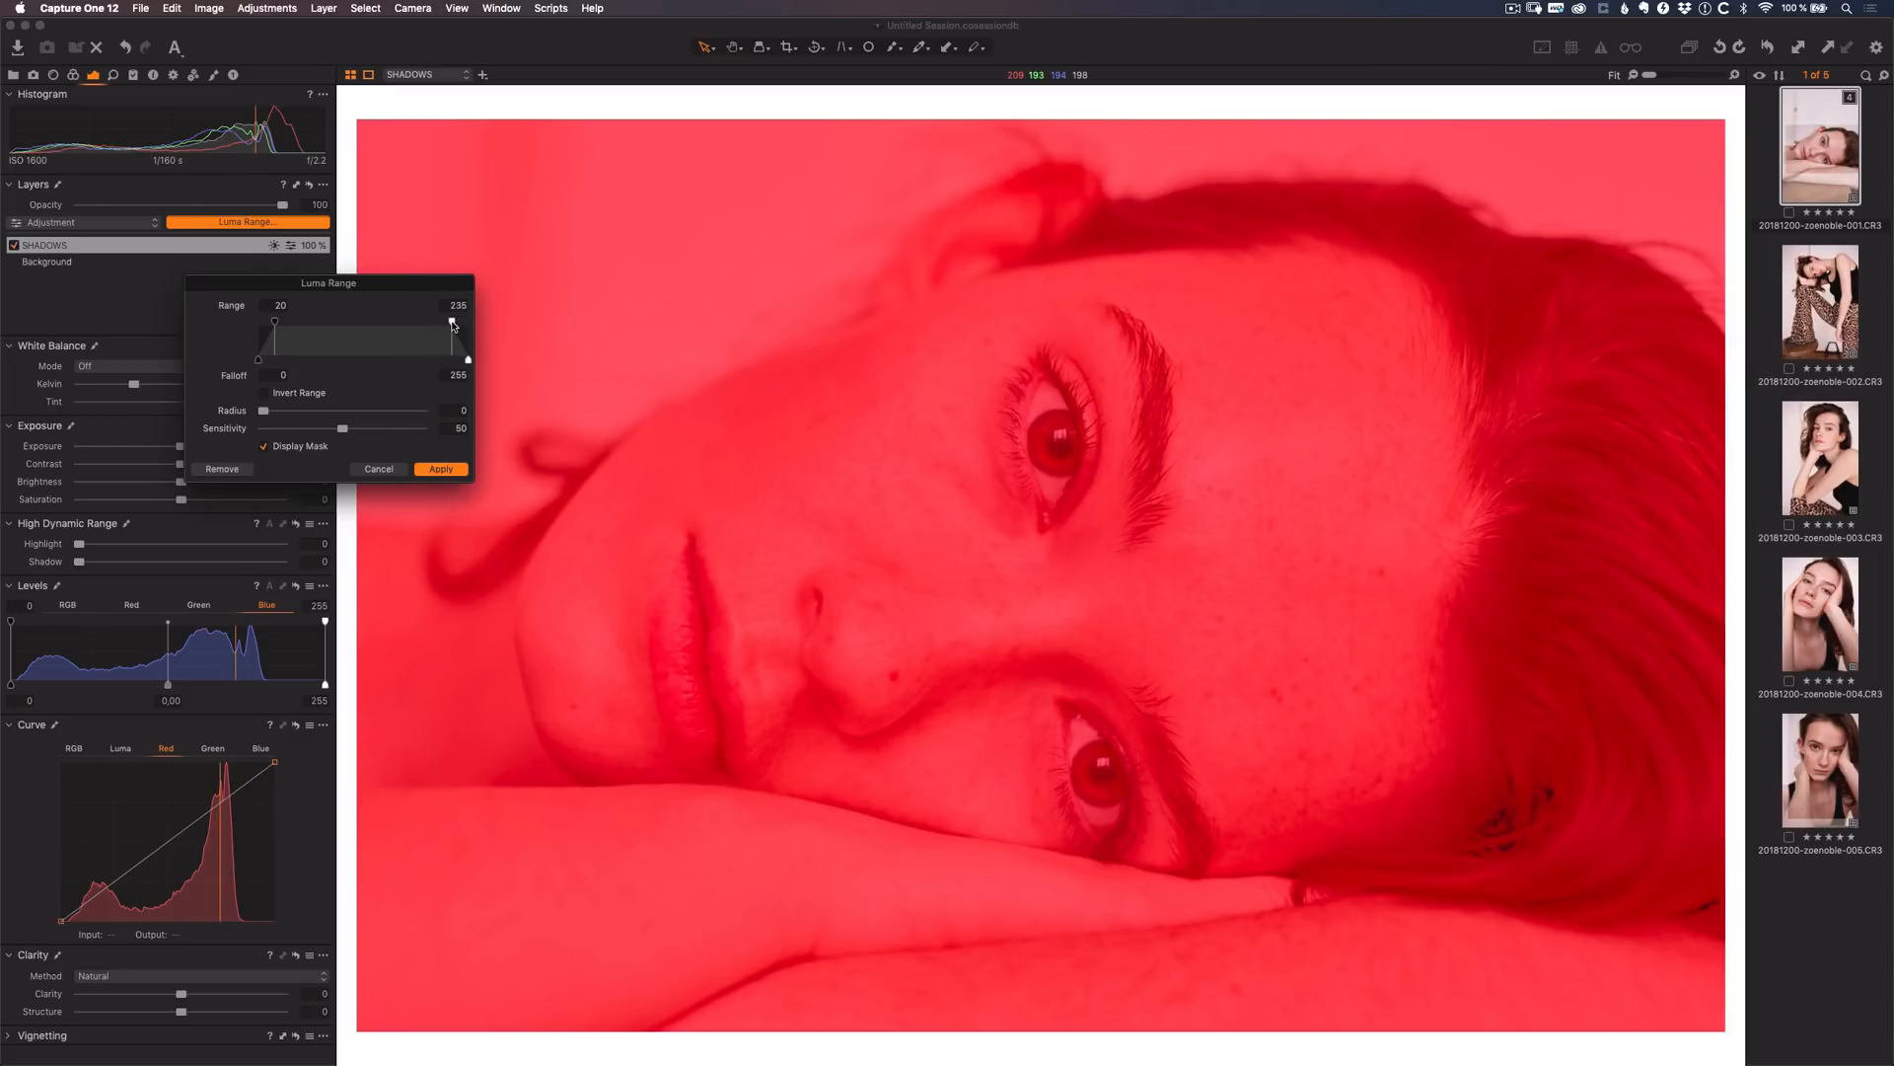
- Try restricting the luma range mask to the shadows, the highlights and the midtones in turn
{"action": "left_click_drag", "start_coordinate": [452, 323], "coordinate": [381, 361]}
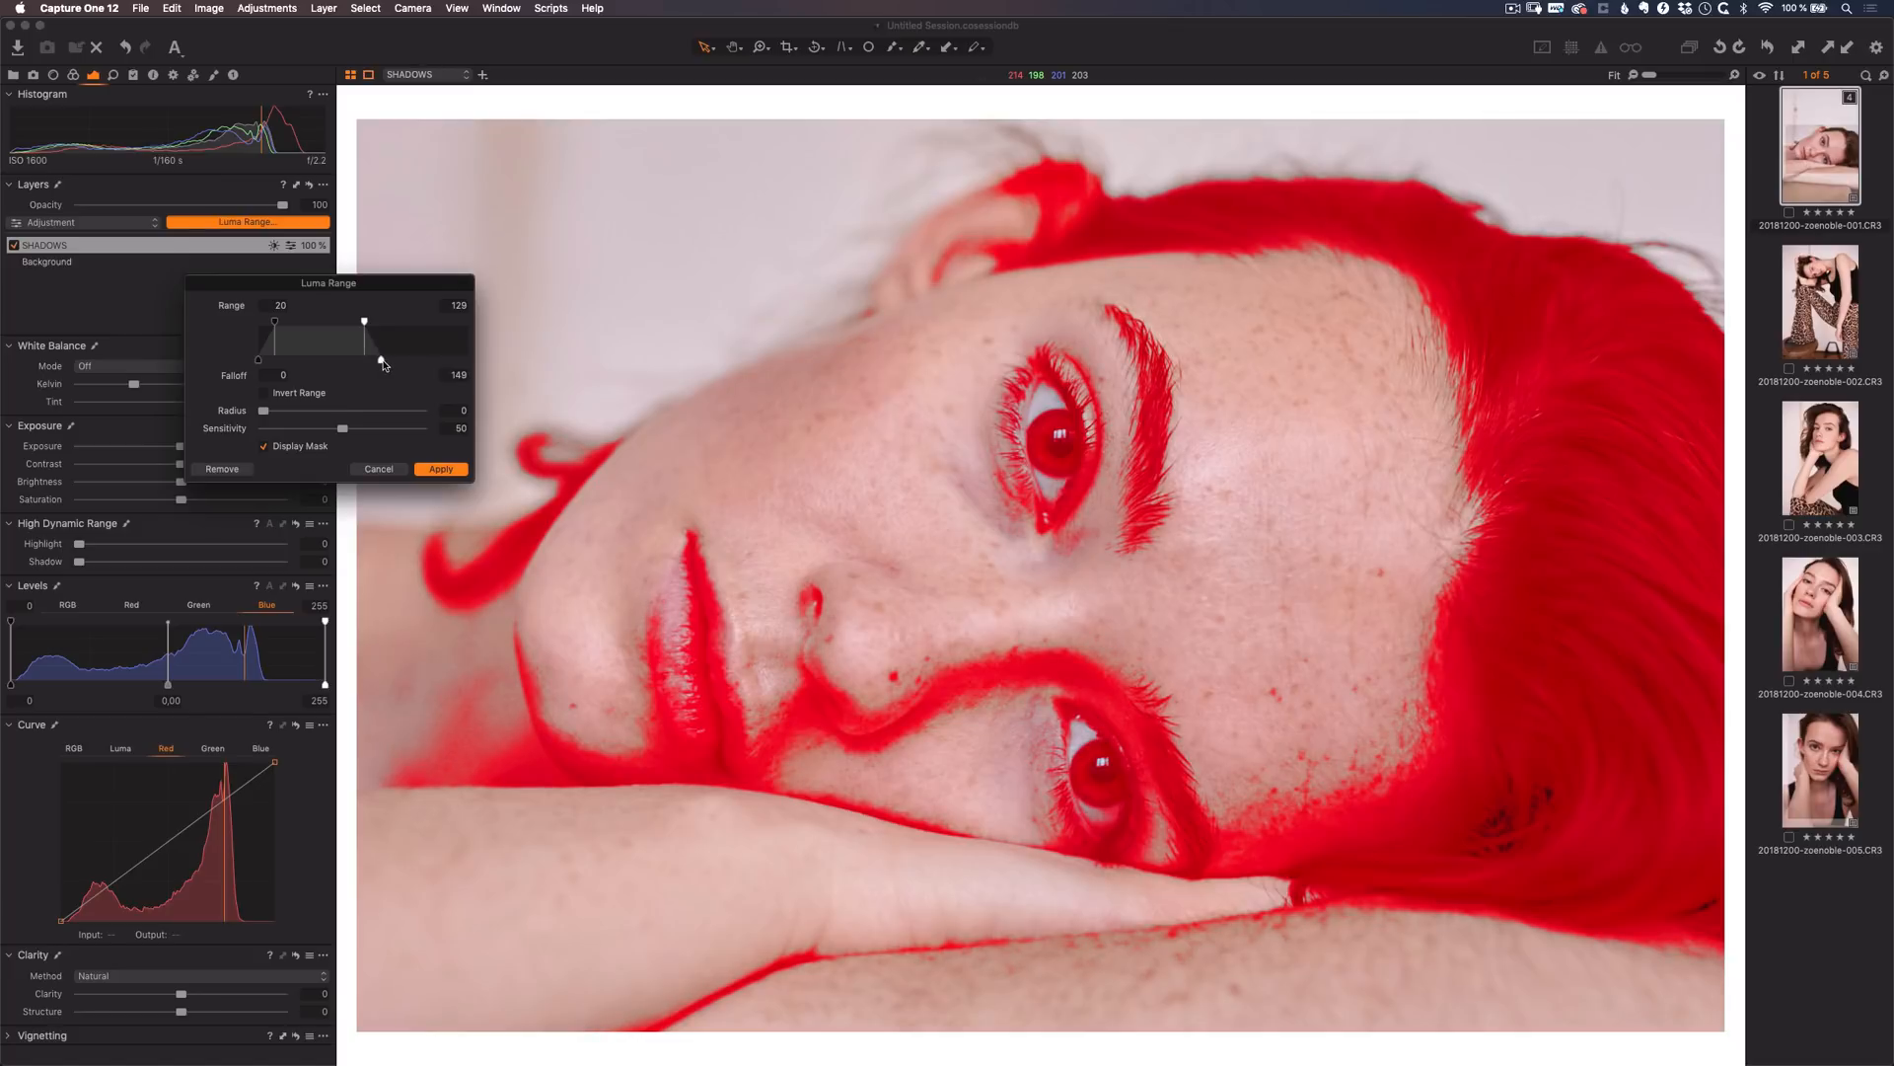
{"action": "double_click", "coordinate": [364, 323]}
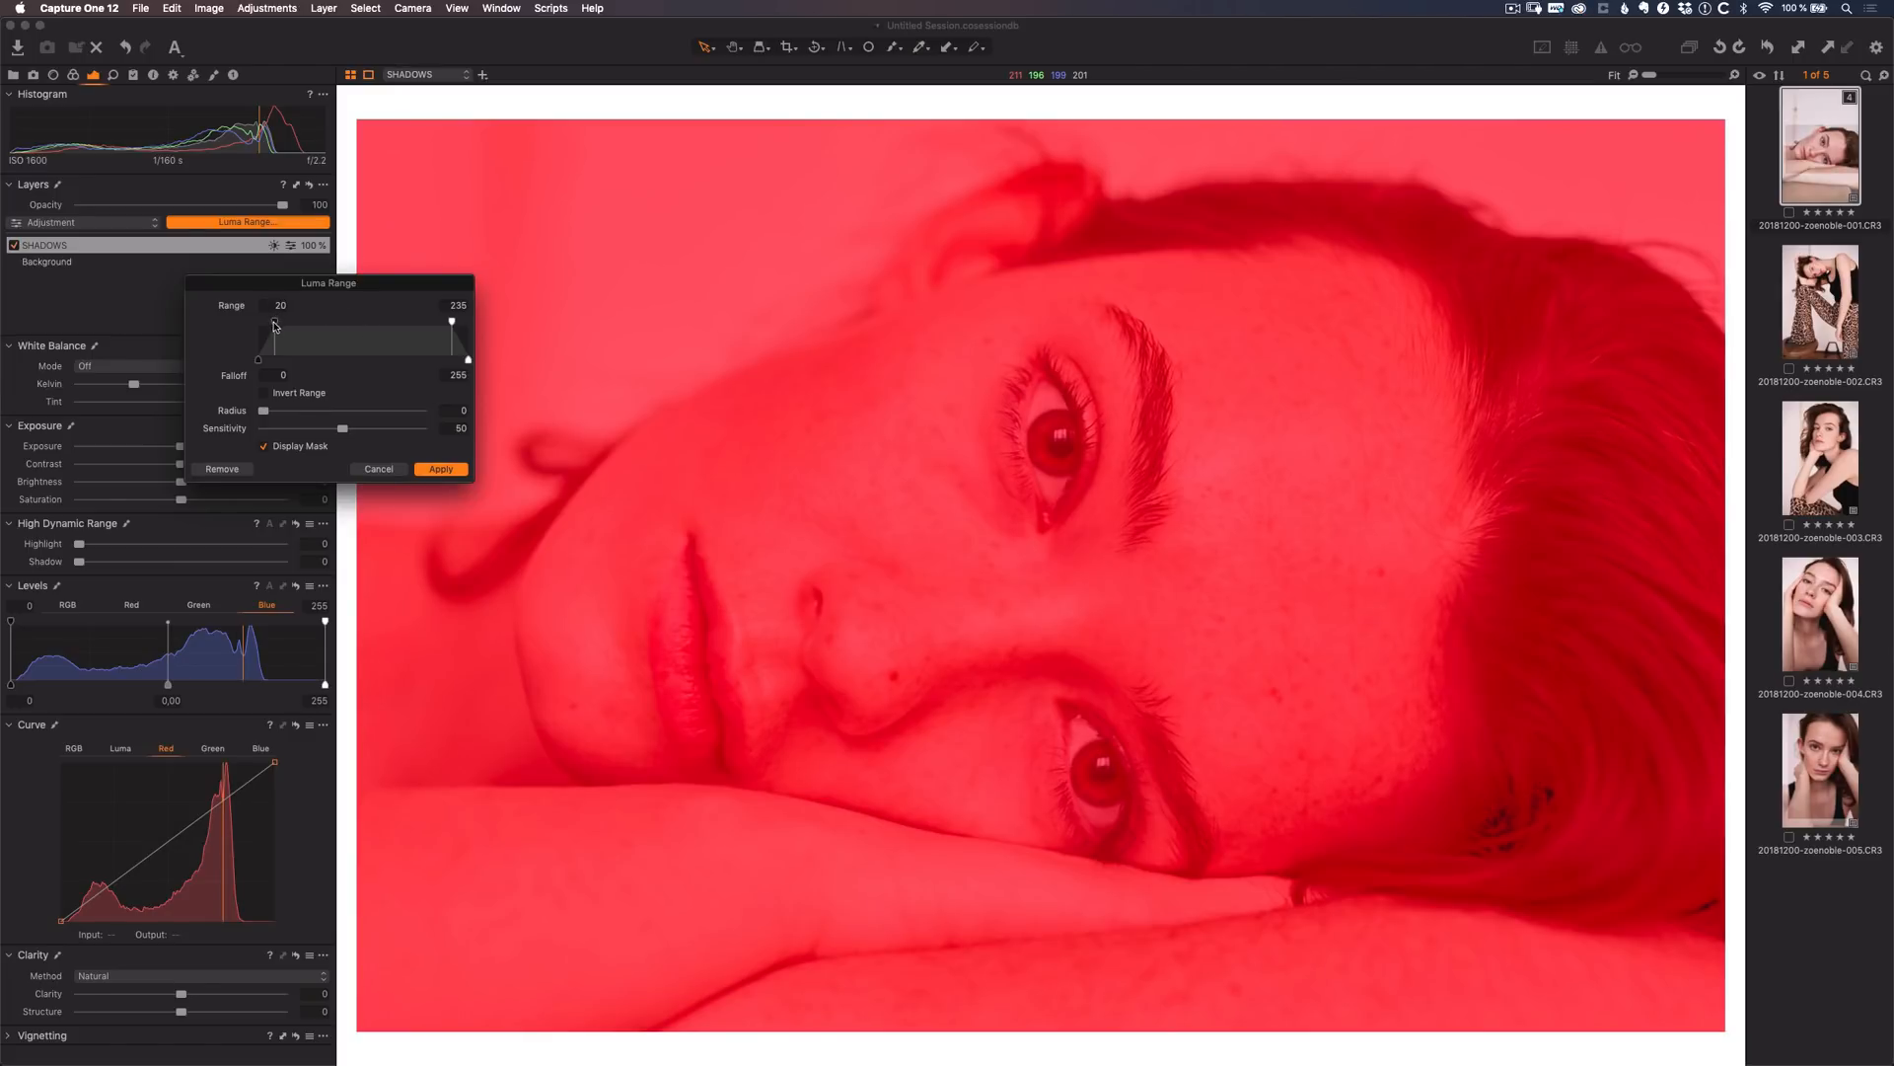
{"action": "left_click_drag", "start_coordinate": [276, 324], "coordinate": [412, 320]}
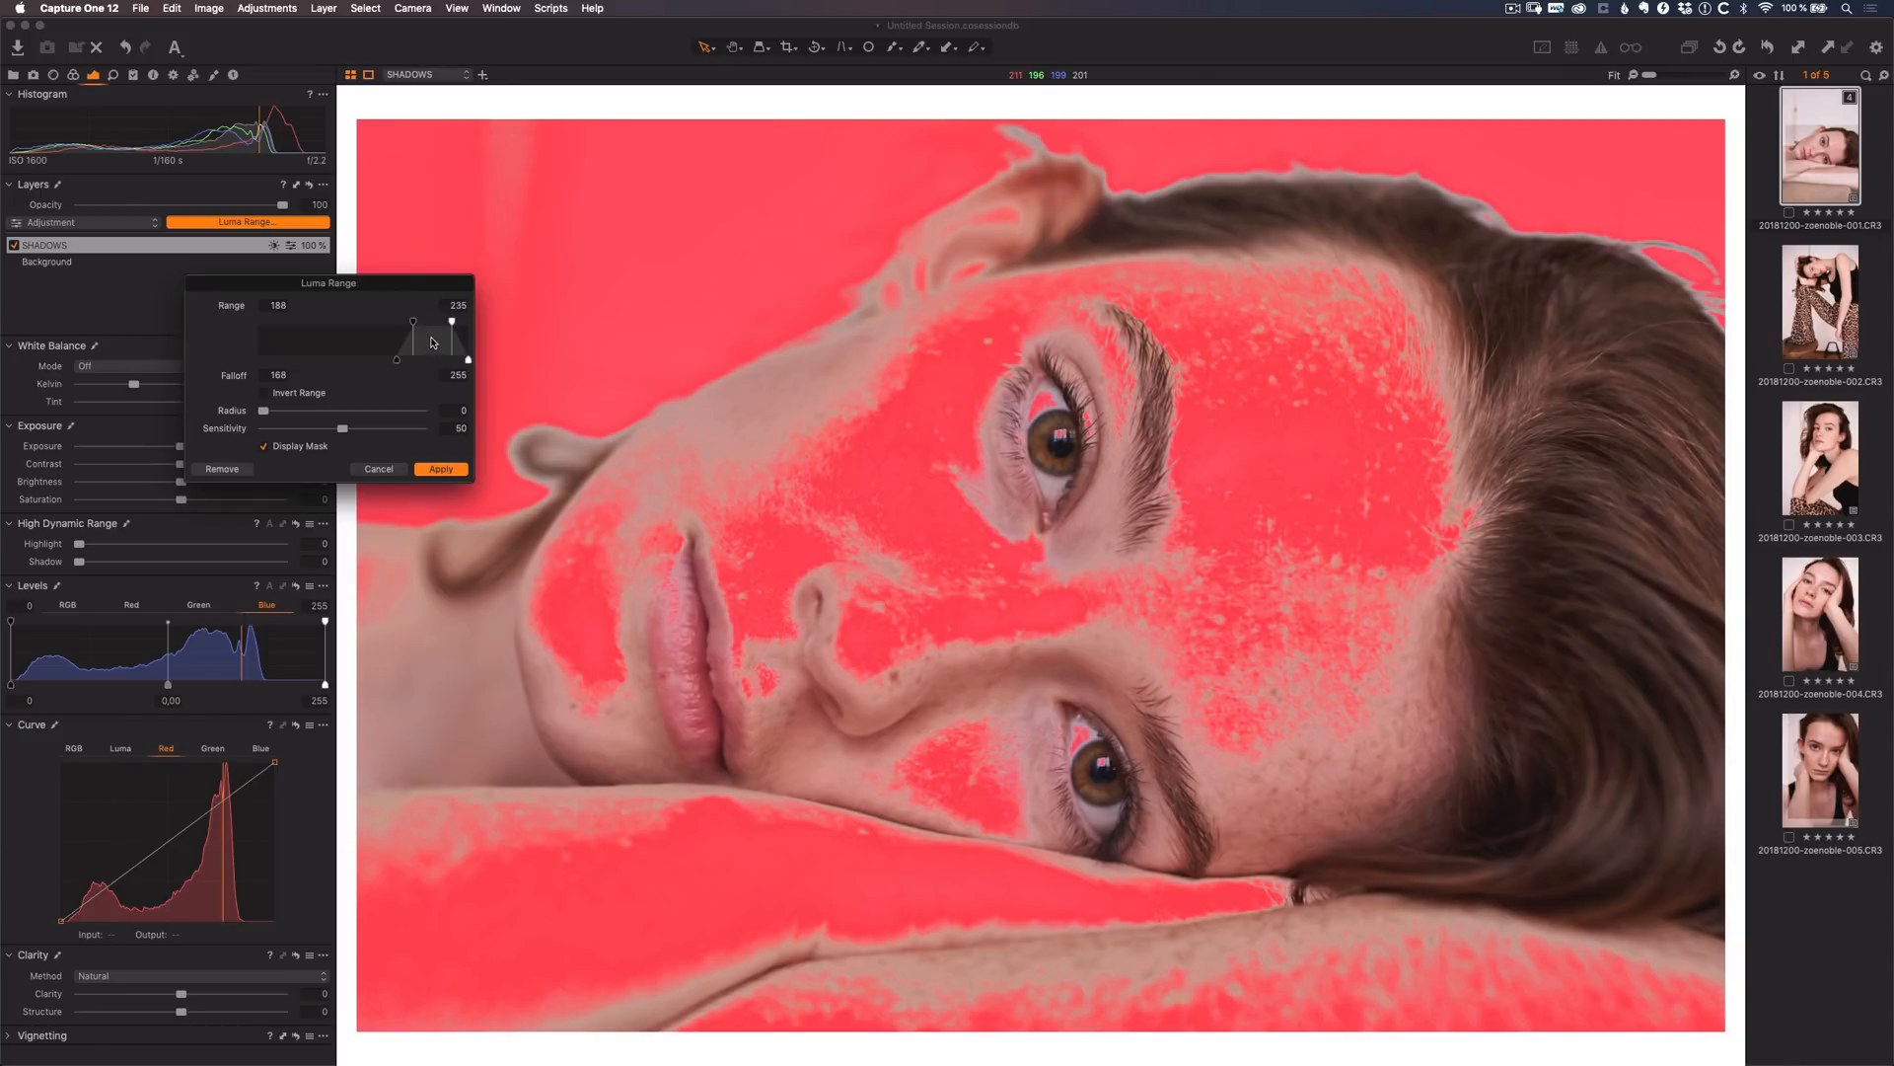
{"action": "left_click_drag", "start_coordinate": [430, 343], "coordinate": [383, 349]}
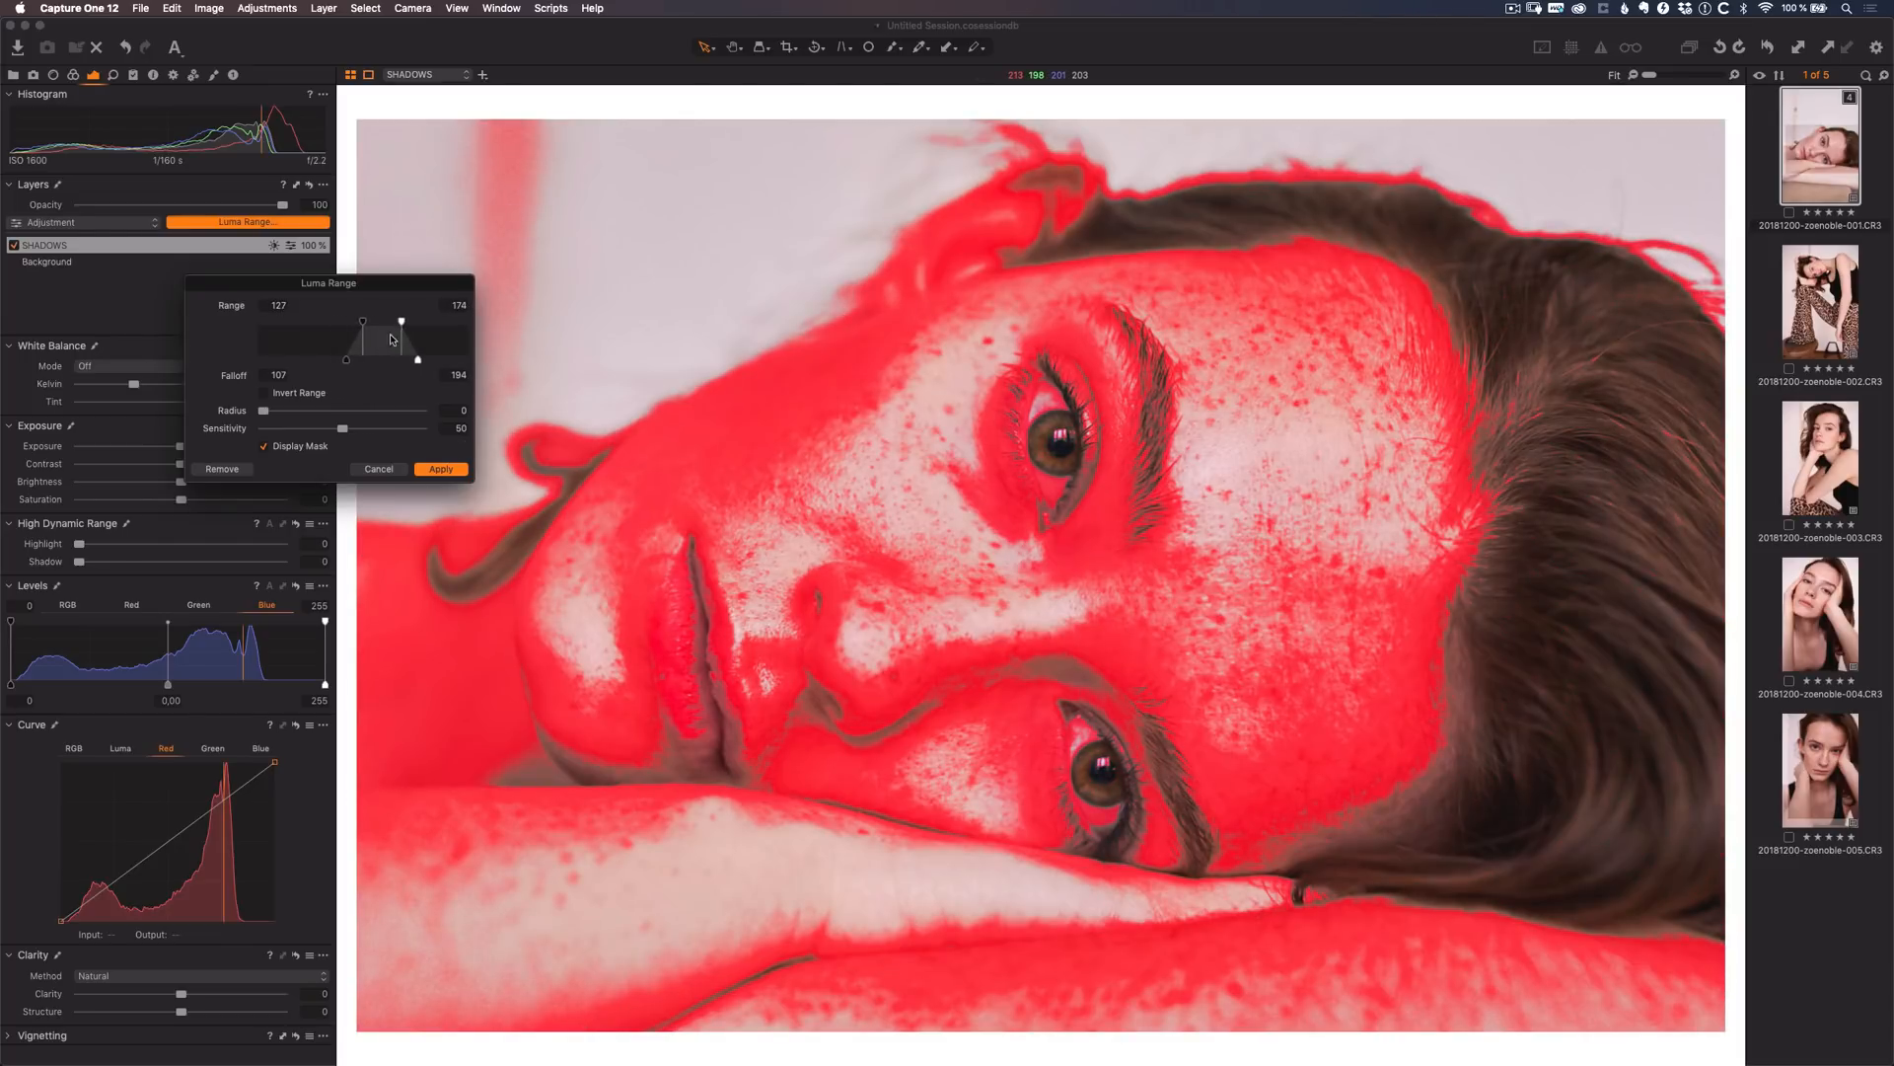
{"action": "left_click_drag", "start_coordinate": [403, 324], "coordinate": [274, 321]}
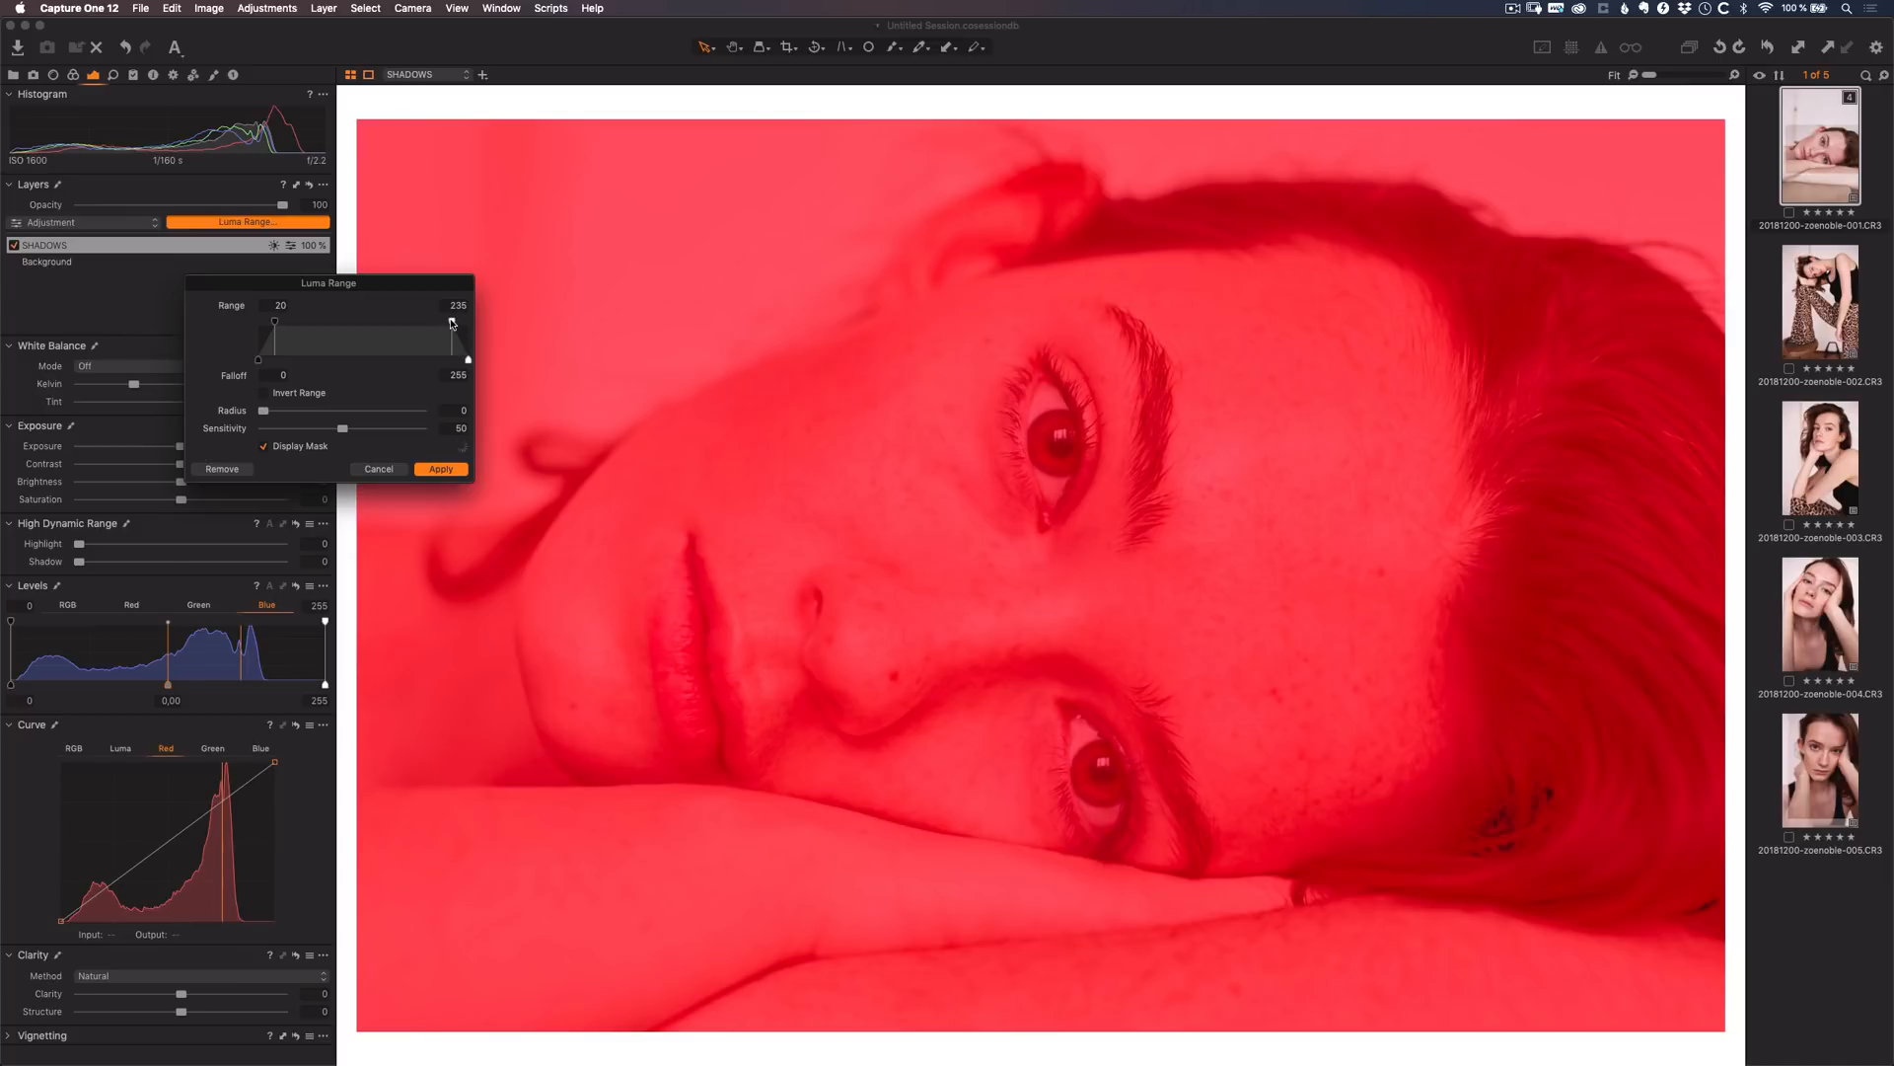
- Limit the SHADOWS layer's luma range to 0–108, with the upper falloff extended to 168
{"action": "left_click_drag", "start_coordinate": [452, 322], "coordinate": [365, 325]}
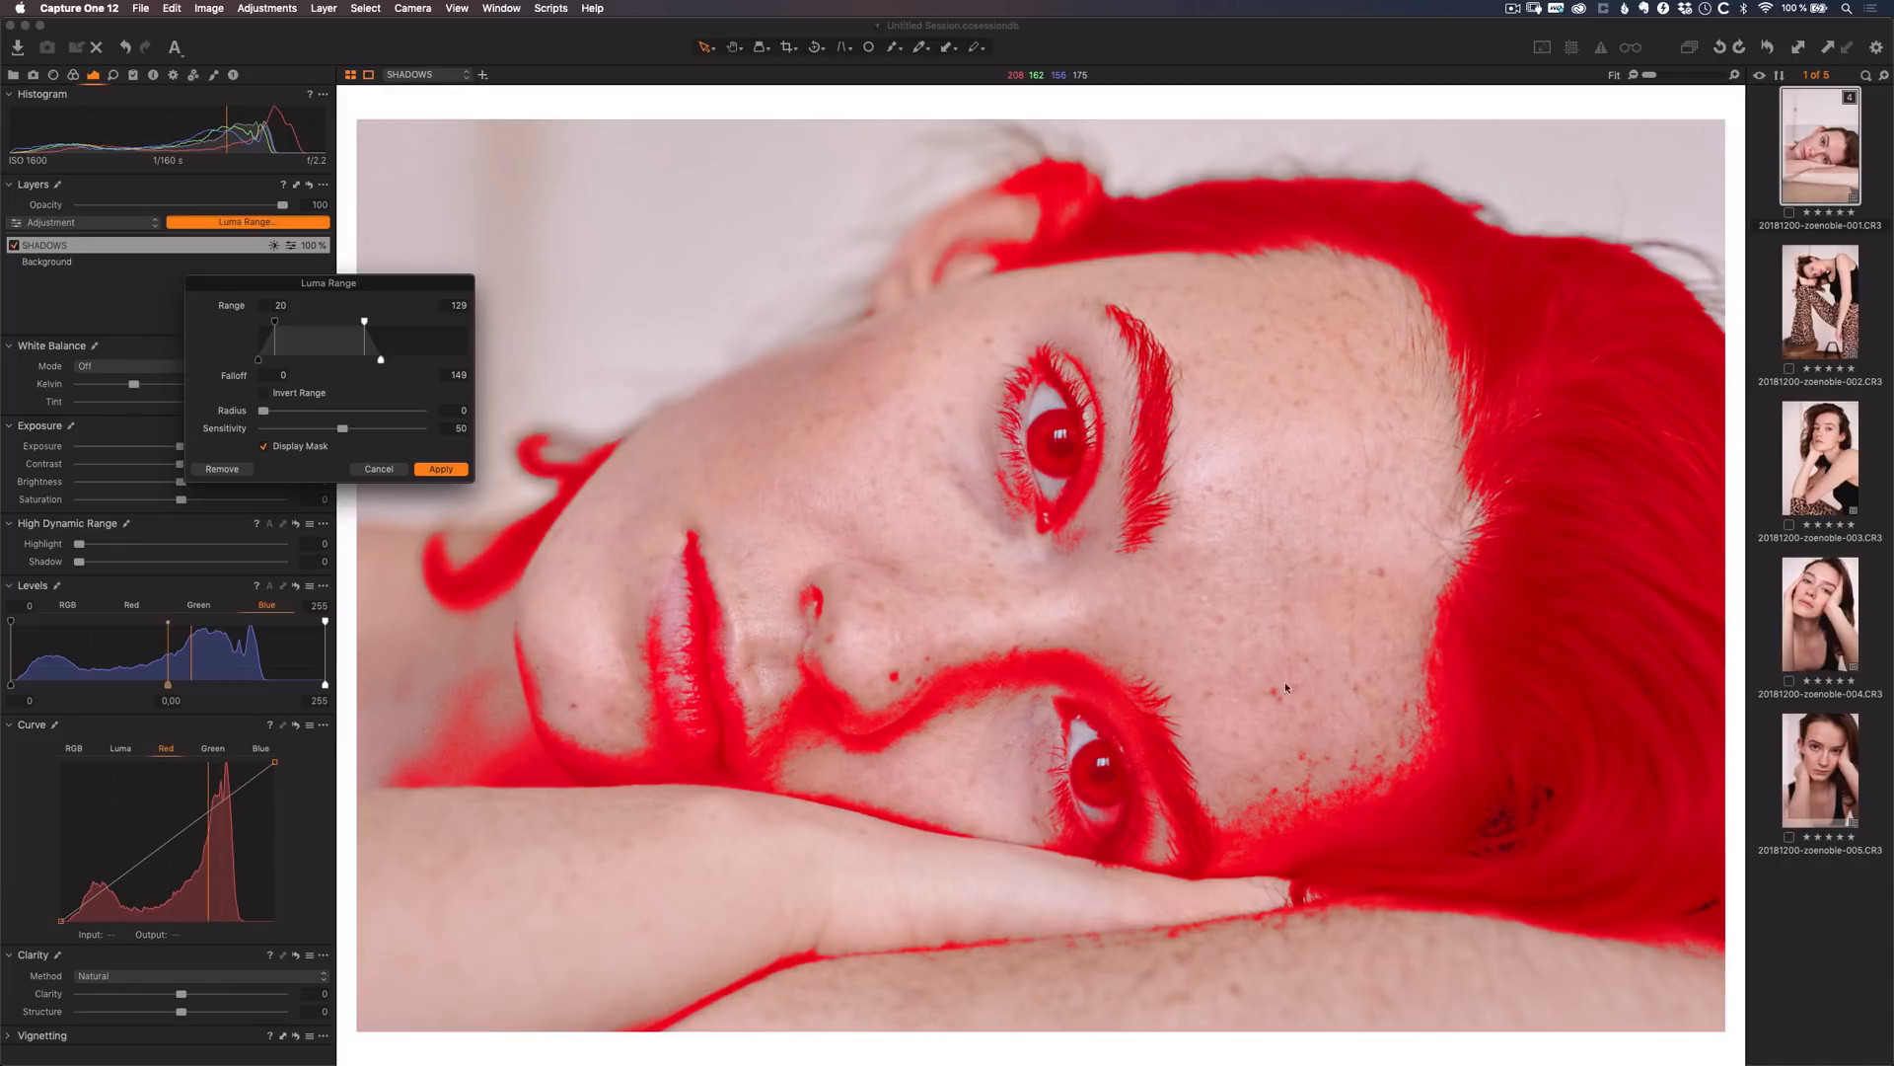
{"action": "left_click_drag", "start_coordinate": [274, 321], "coordinate": [240, 325]}
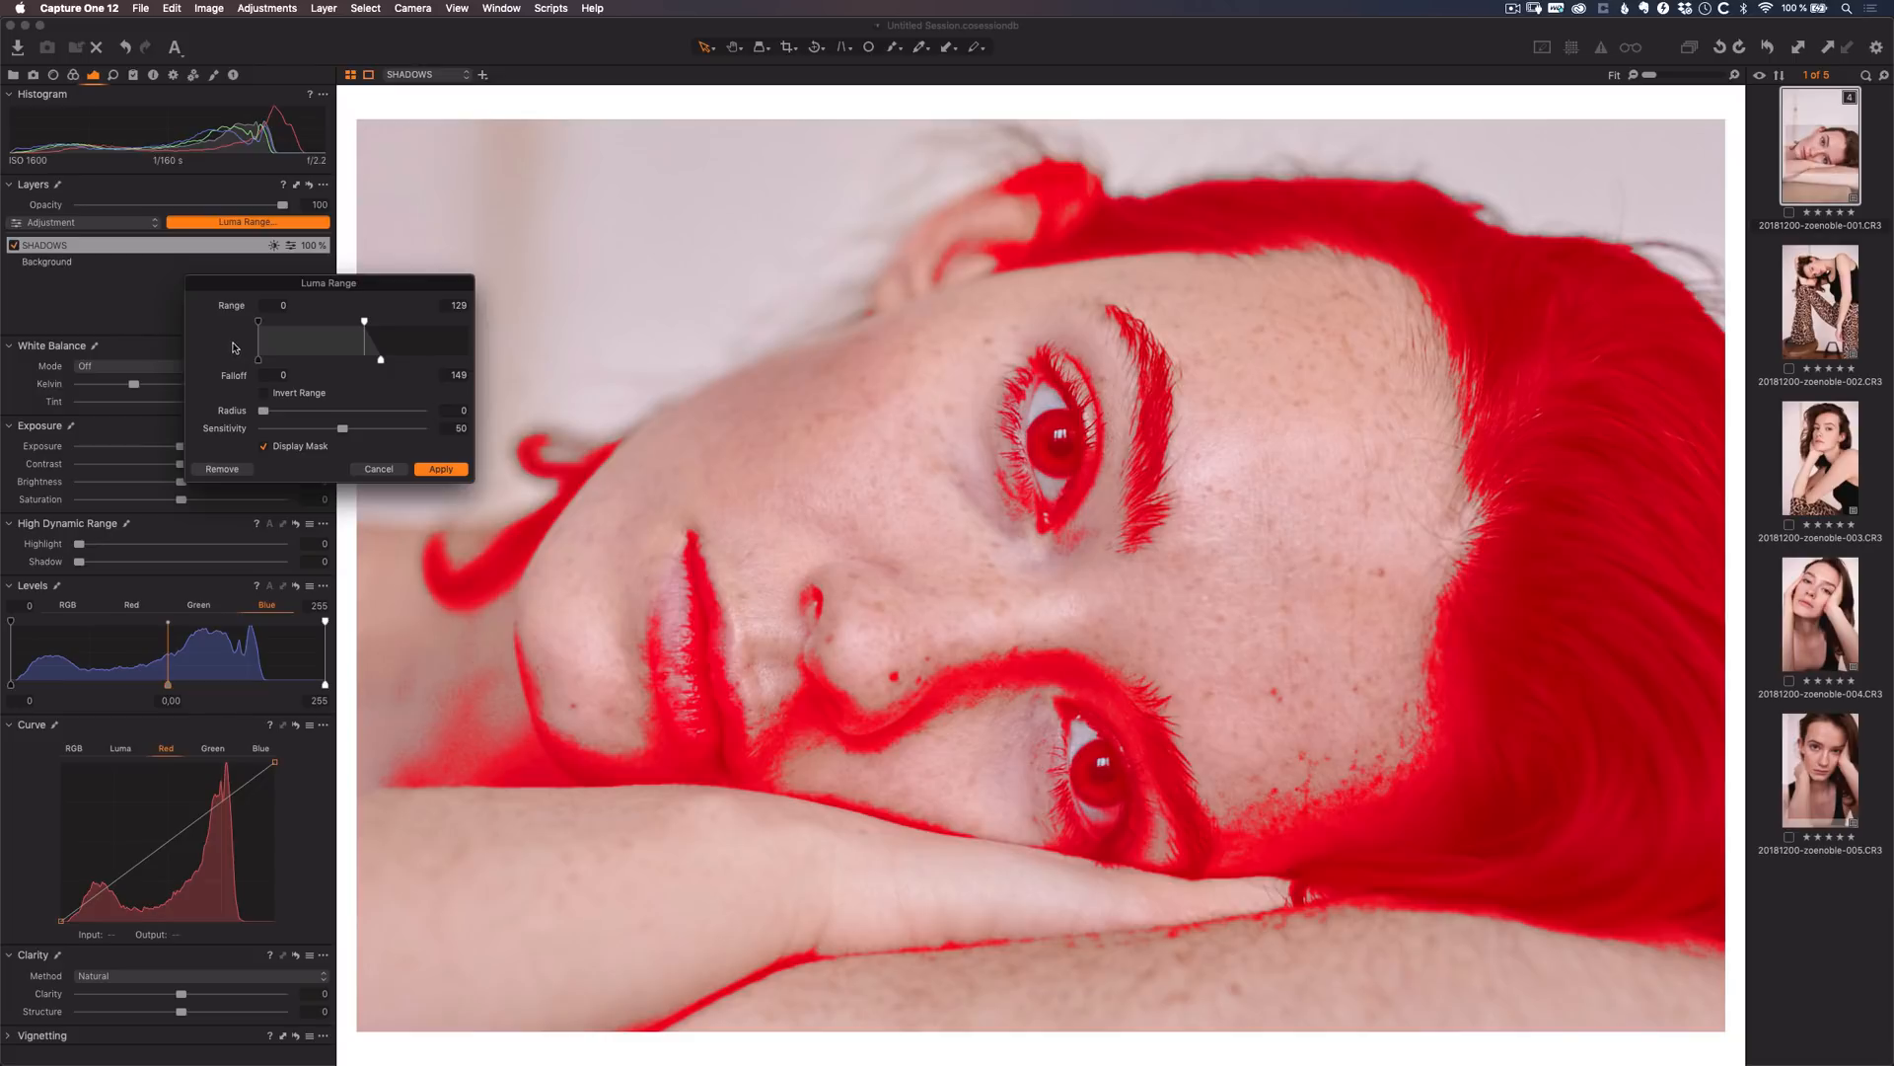
{"action": "left_click_drag", "start_coordinate": [364, 323], "coordinate": [347, 323]}
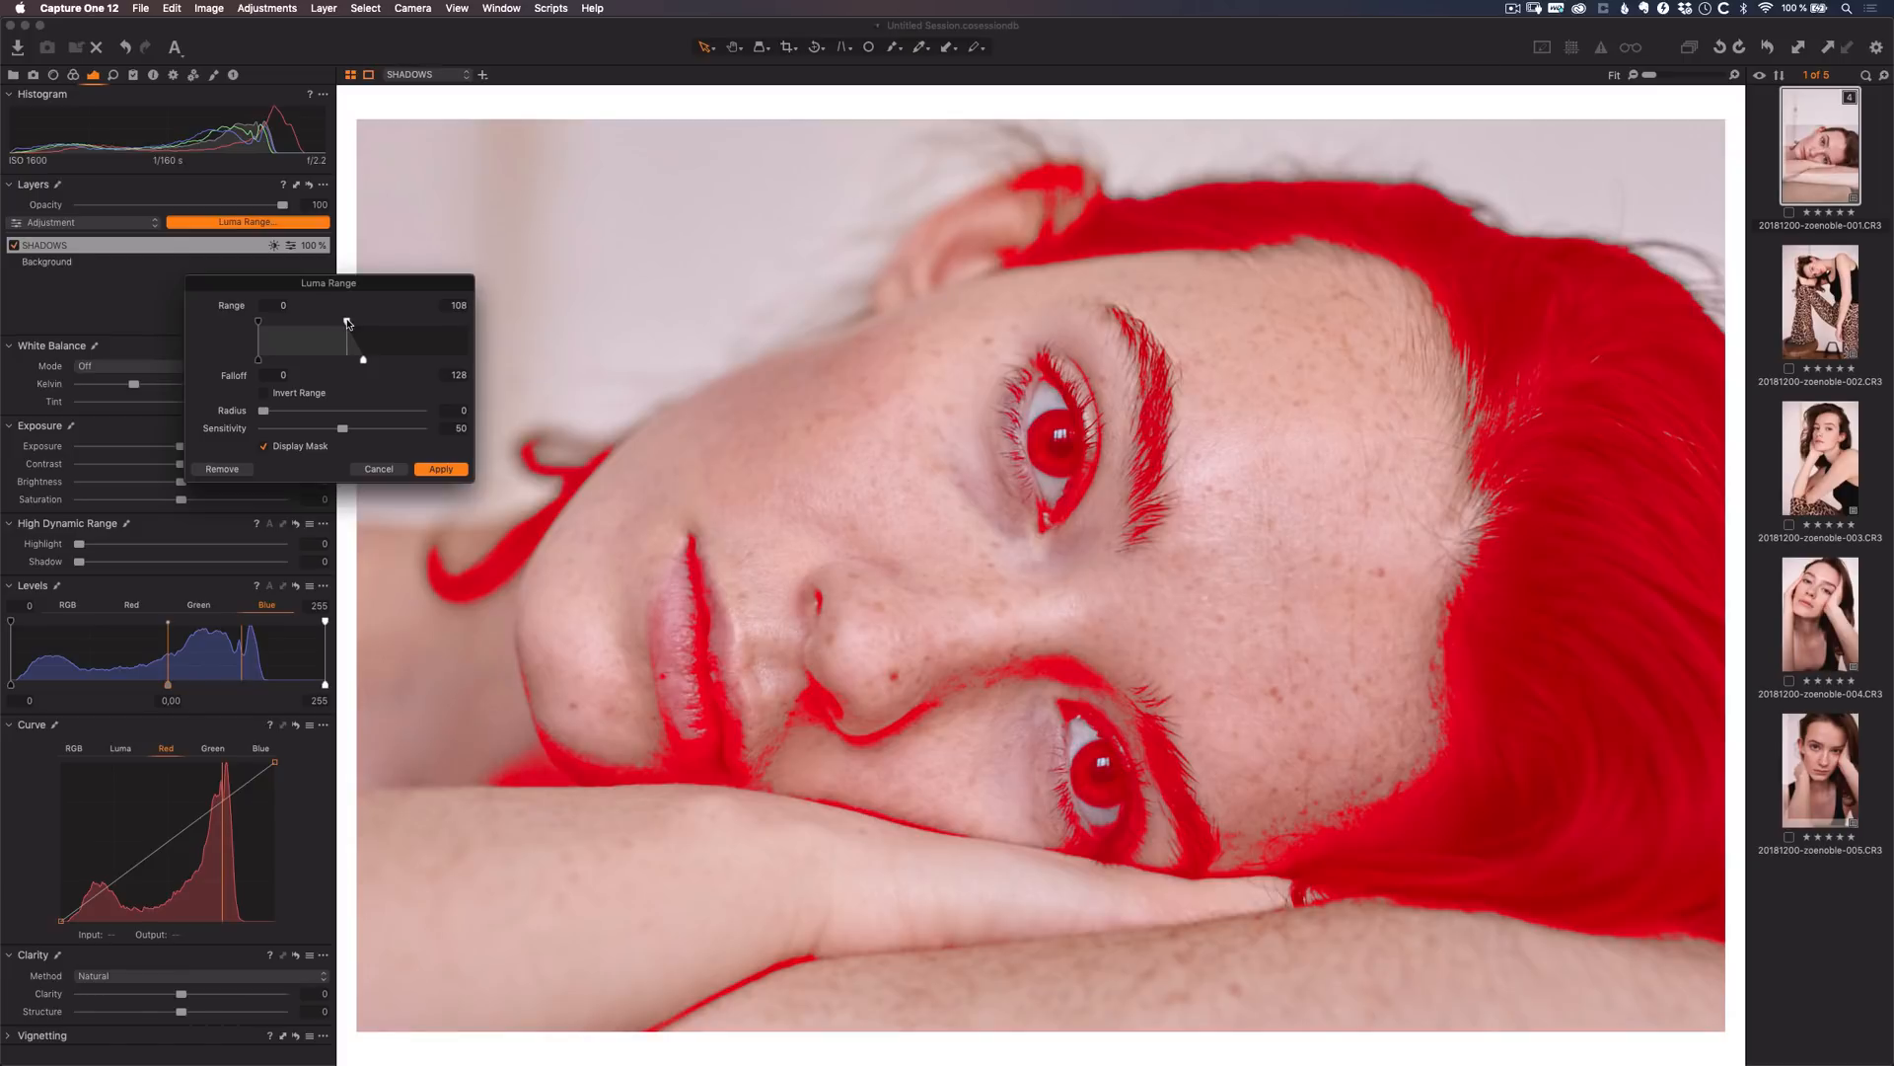
{"action": "left_click_drag", "start_coordinate": [347, 323], "coordinate": [349, 322]}
{"action": "left_click_drag", "start_coordinate": [349, 323], "coordinate": [348, 324]}
{"action": "left_click_drag", "start_coordinate": [363, 362], "coordinate": [396, 362]}
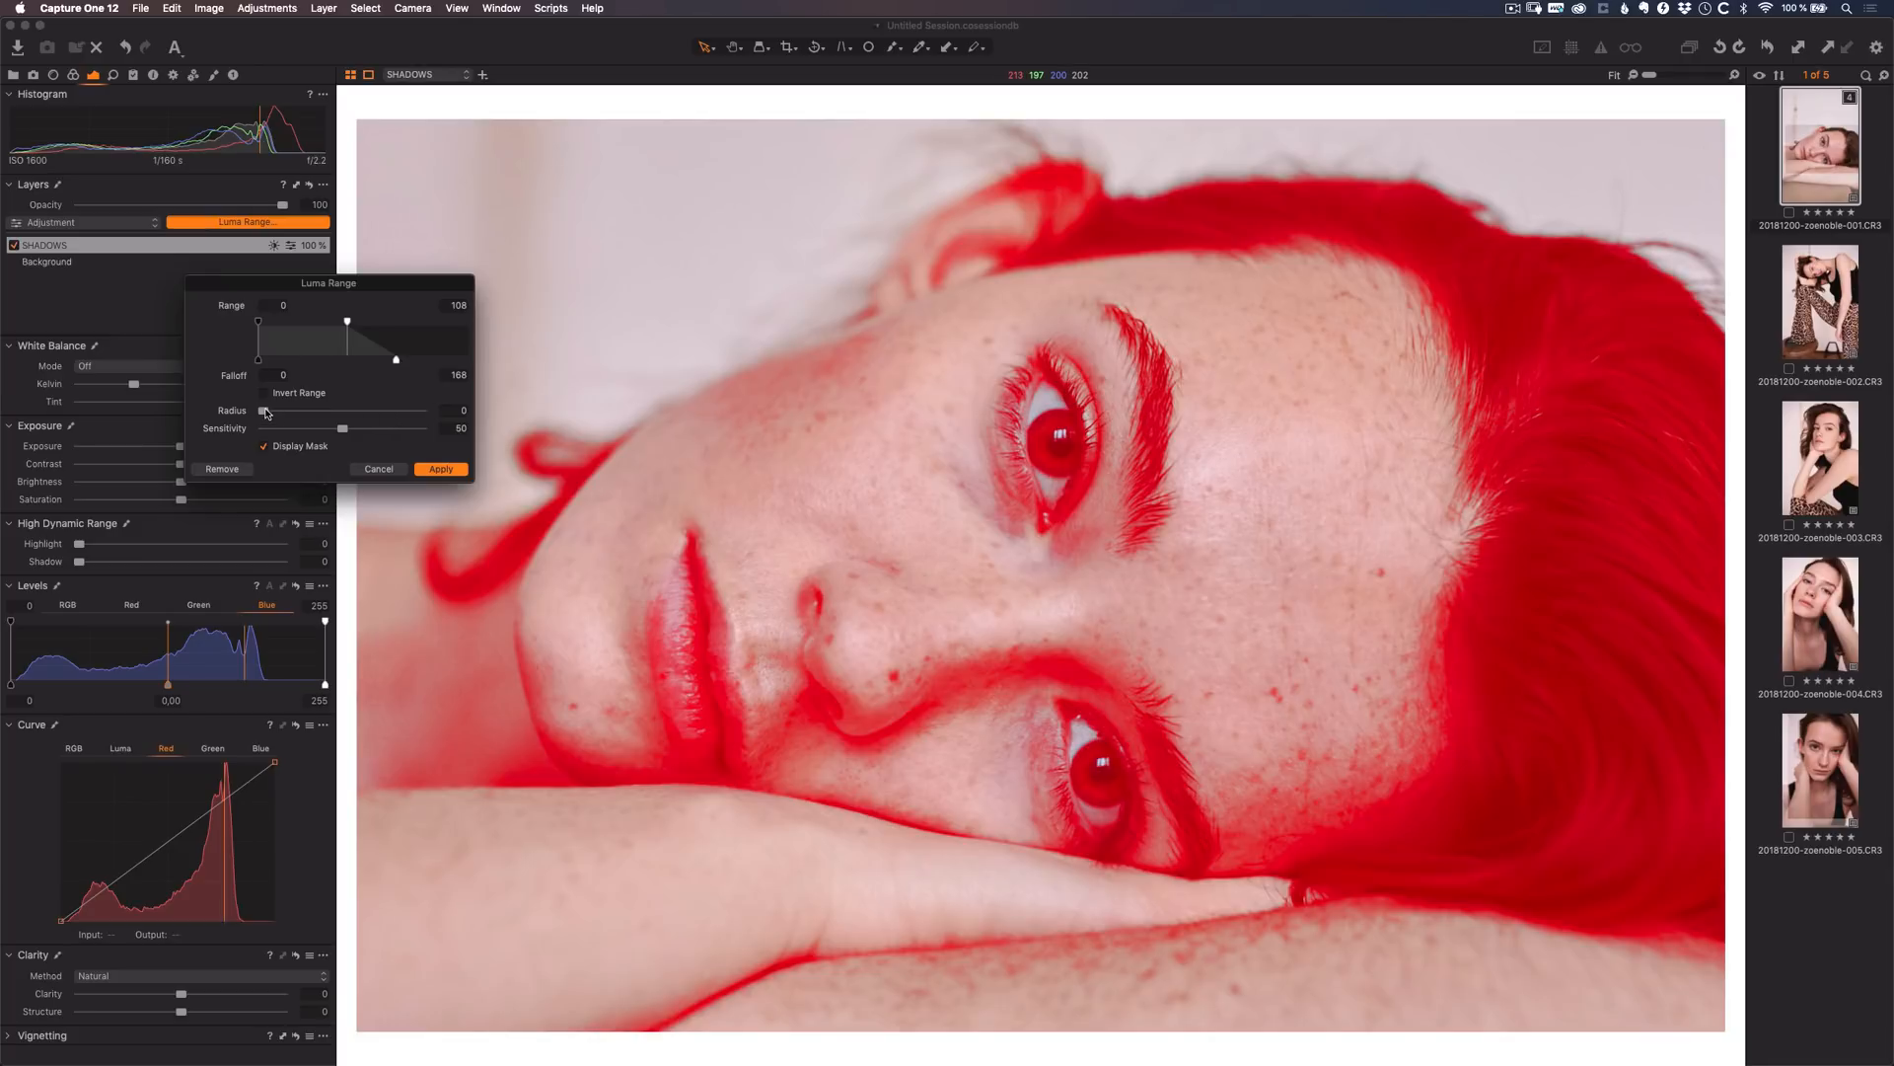
- Increase the shadow luma mask's radius and apply the luma range to the SHADOWS layer
{"action": "left_click_drag", "start_coordinate": [264, 412], "coordinate": [371, 435]}
{"action": "left_click_drag", "start_coordinate": [310, 411], "coordinate": [325, 417]}
{"action": "left_click", "coordinate": [441, 469]}
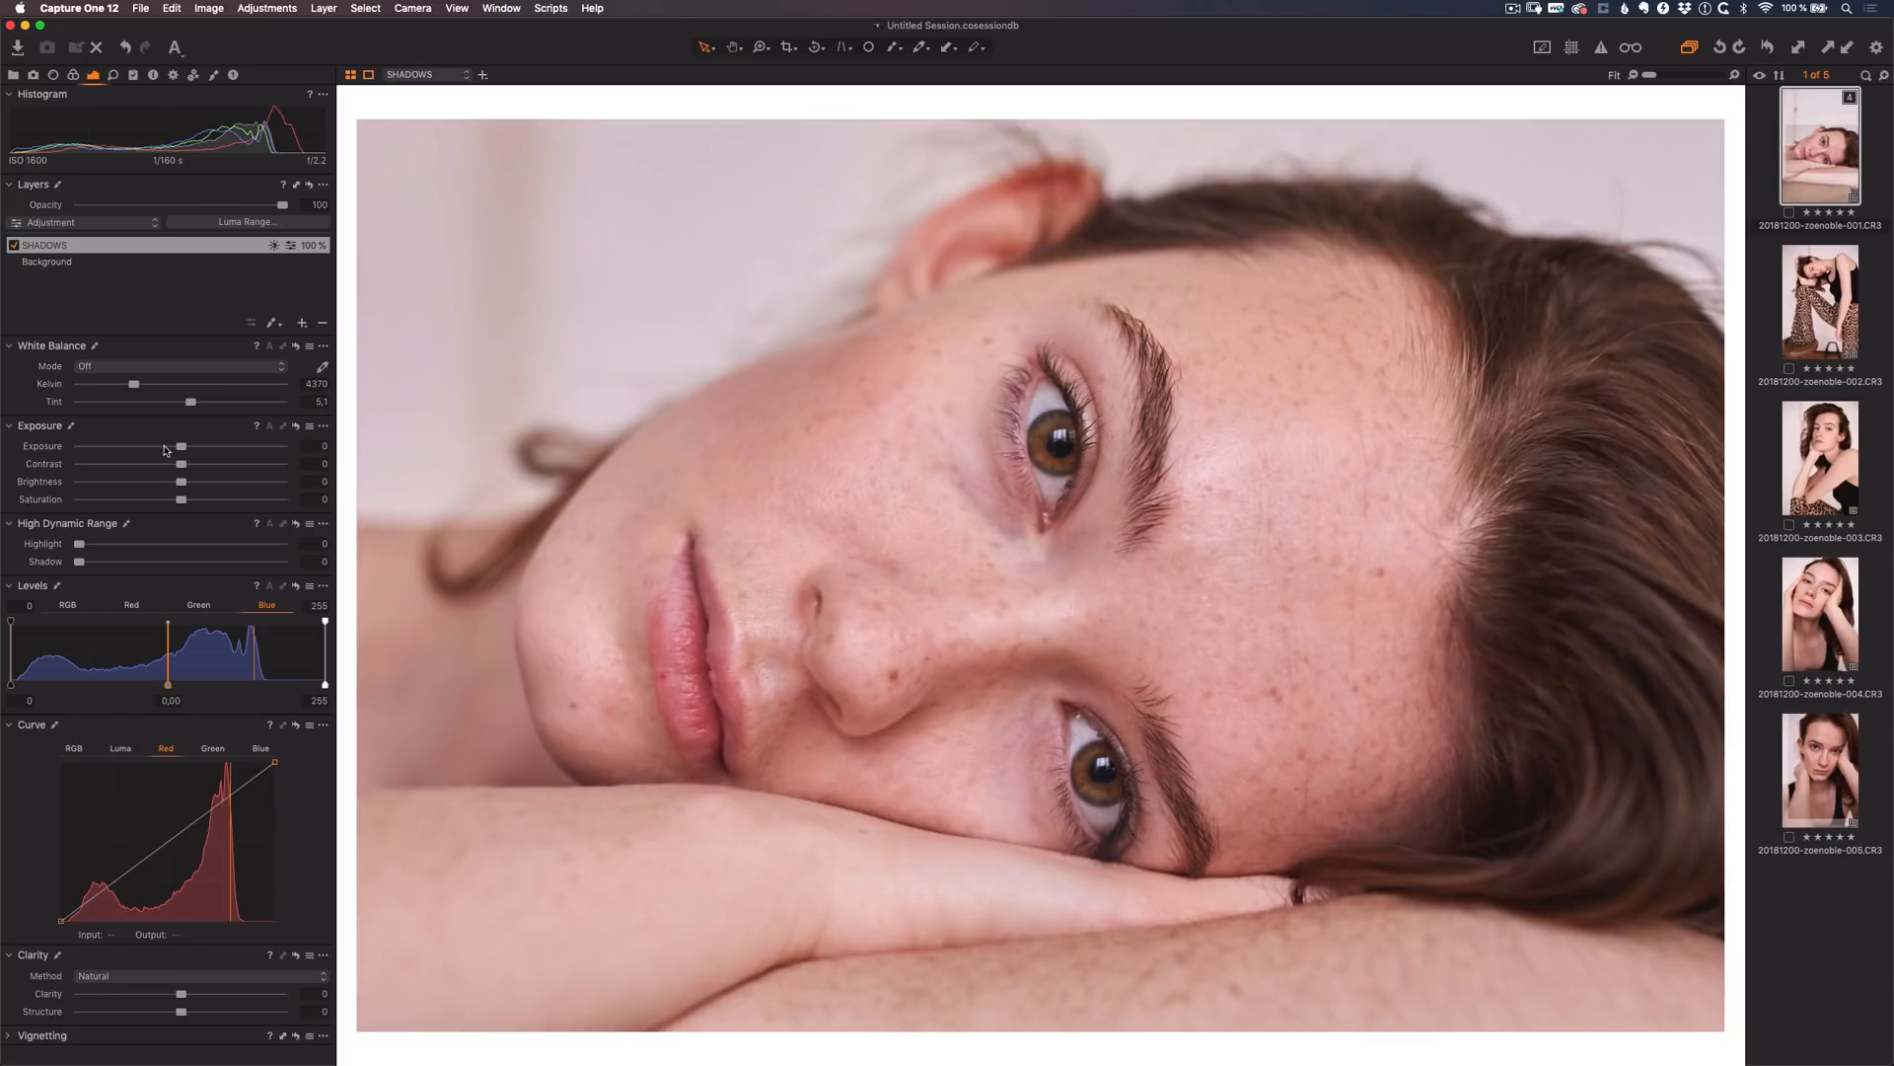
- Darken the SHADOWS layer by pulling down the RGB curve's midtones and shifting its black point inward
{"action": "mouse_move", "coordinate": [182, 446]}
{"action": "left_mouse_down"}
{"action": "mouse_move", "coordinate": [110, 449]}
{"action": "mouse_move", "coordinate": [253, 455]}
{"action": "mouse_move", "coordinate": [179, 449]}
{"action": "left_mouse_up"}
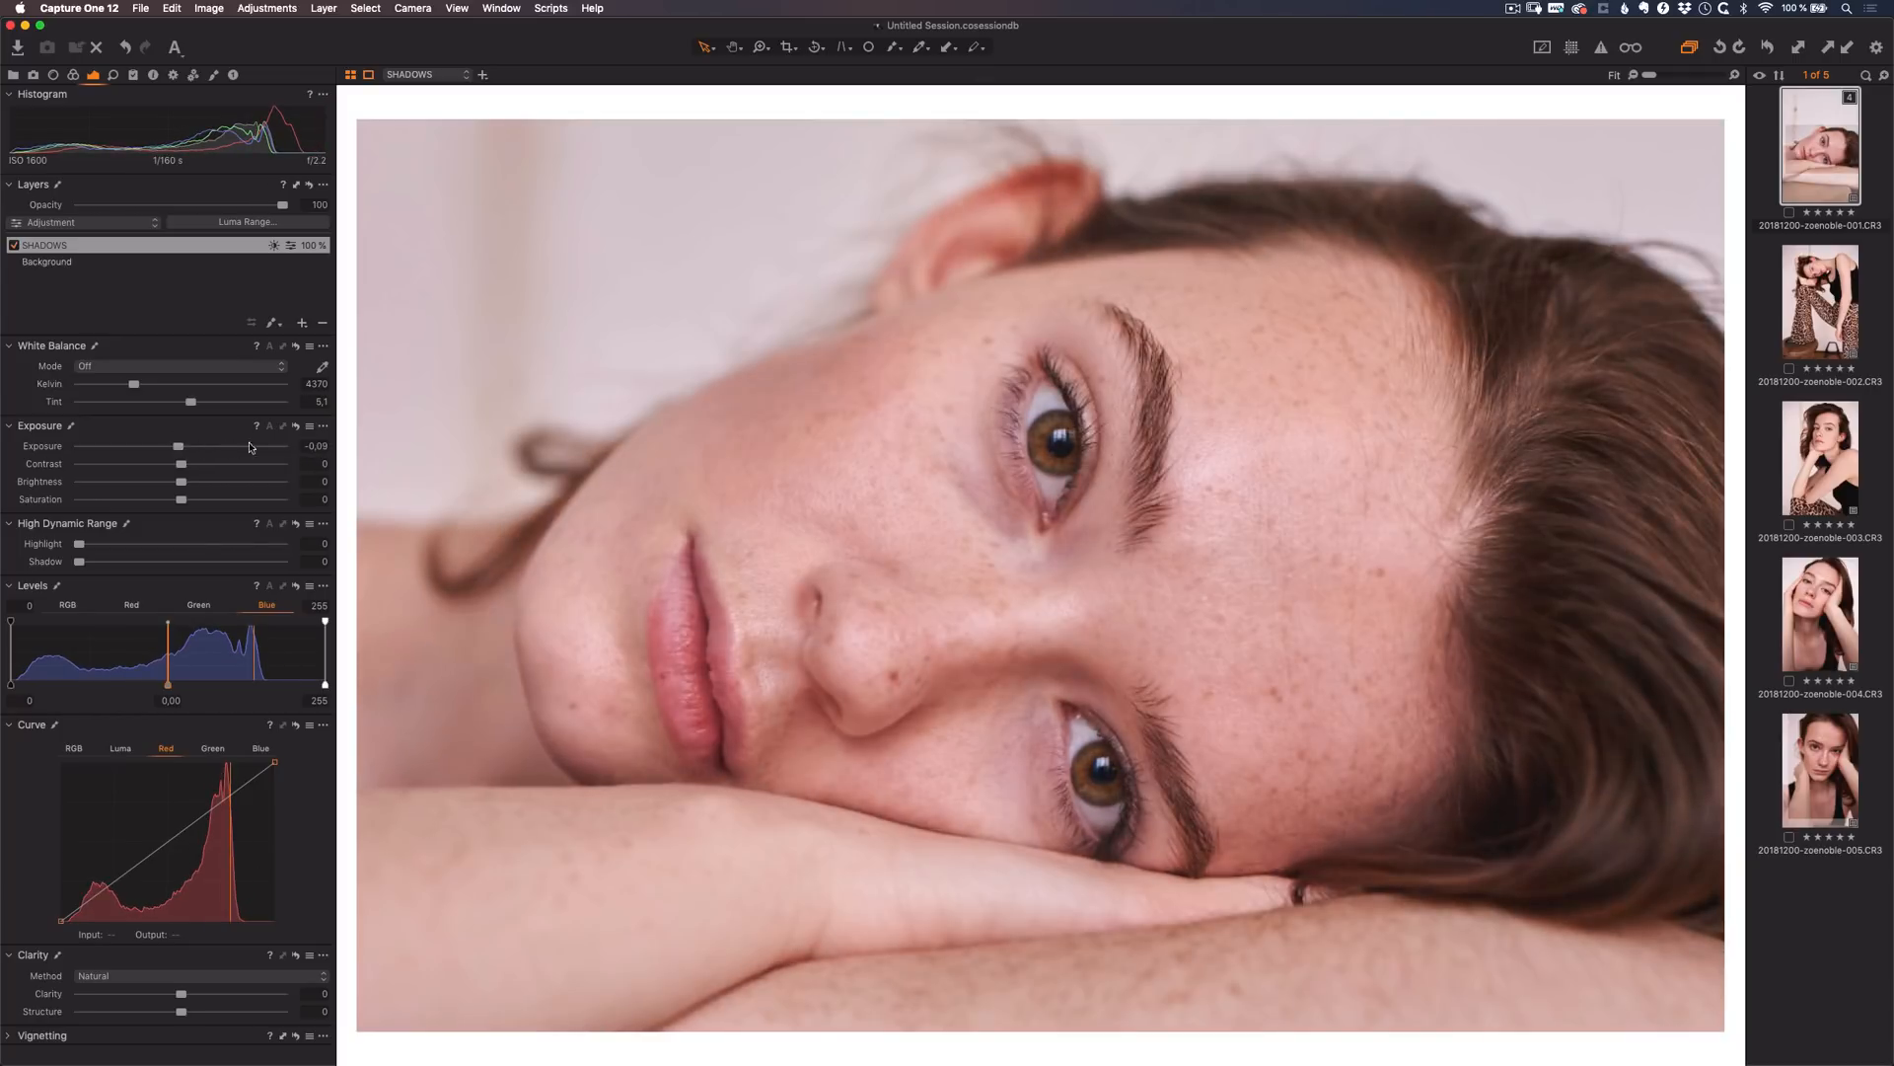
{"action": "left_click", "coordinate": [295, 426]}
{"action": "left_click", "coordinate": [74, 749]}
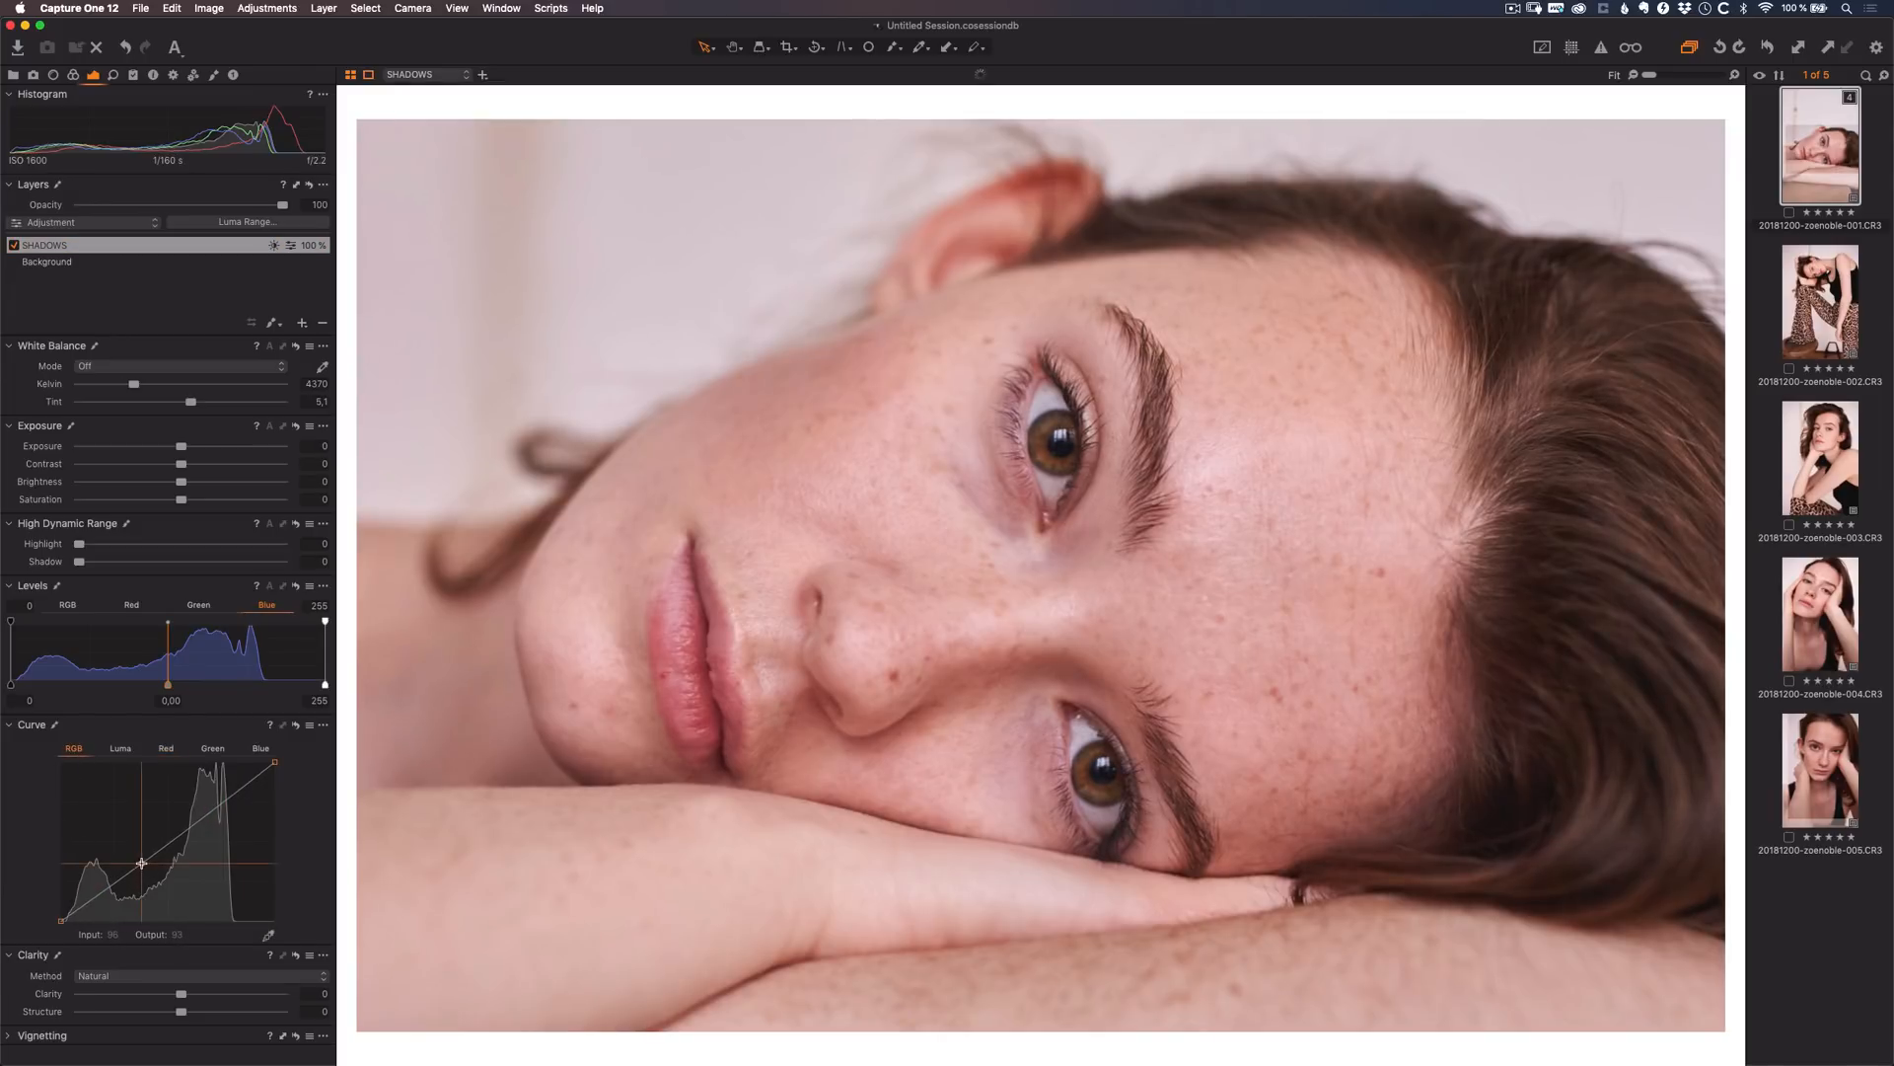
{"action": "left_click_drag", "start_coordinate": [141, 863], "coordinate": [159, 863]}
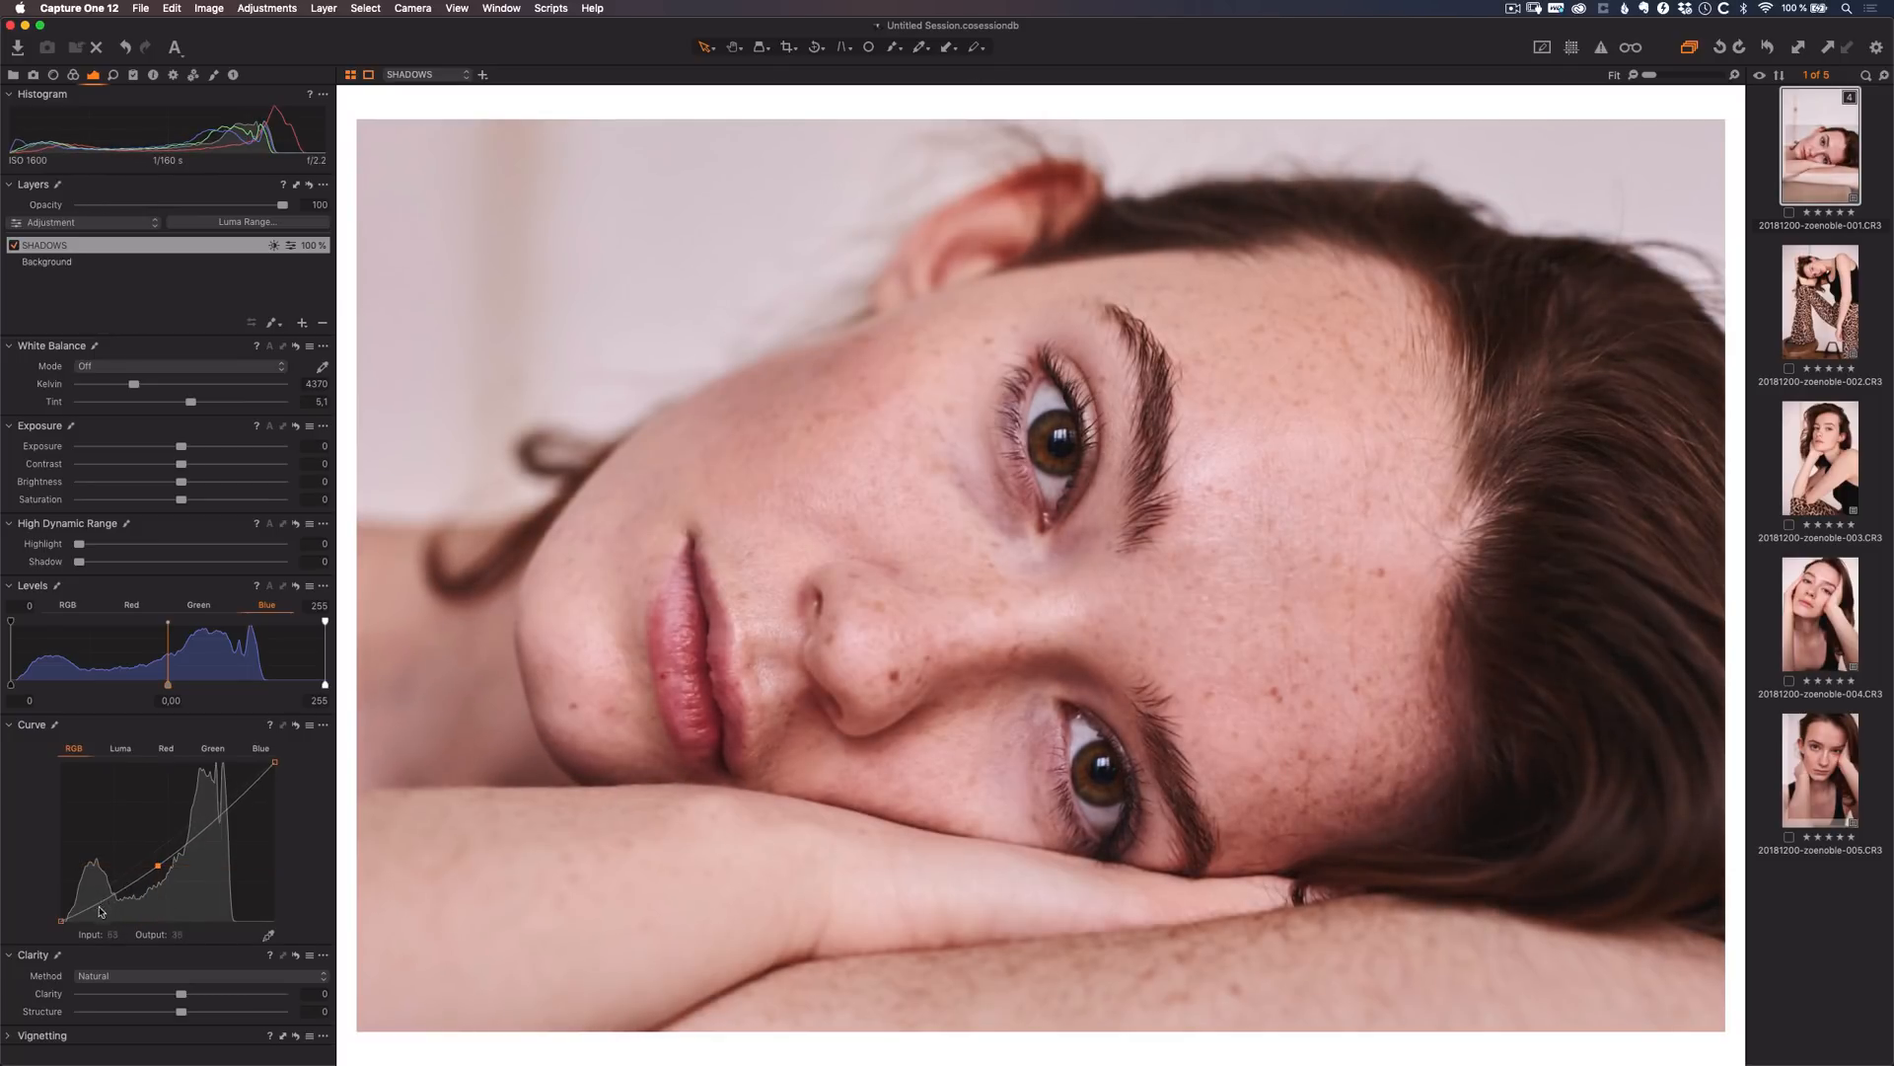
{"action": "left_click", "coordinate": [62, 920]}
{"action": "left_click_drag", "start_coordinate": [61, 920], "coordinate": [85, 923]}
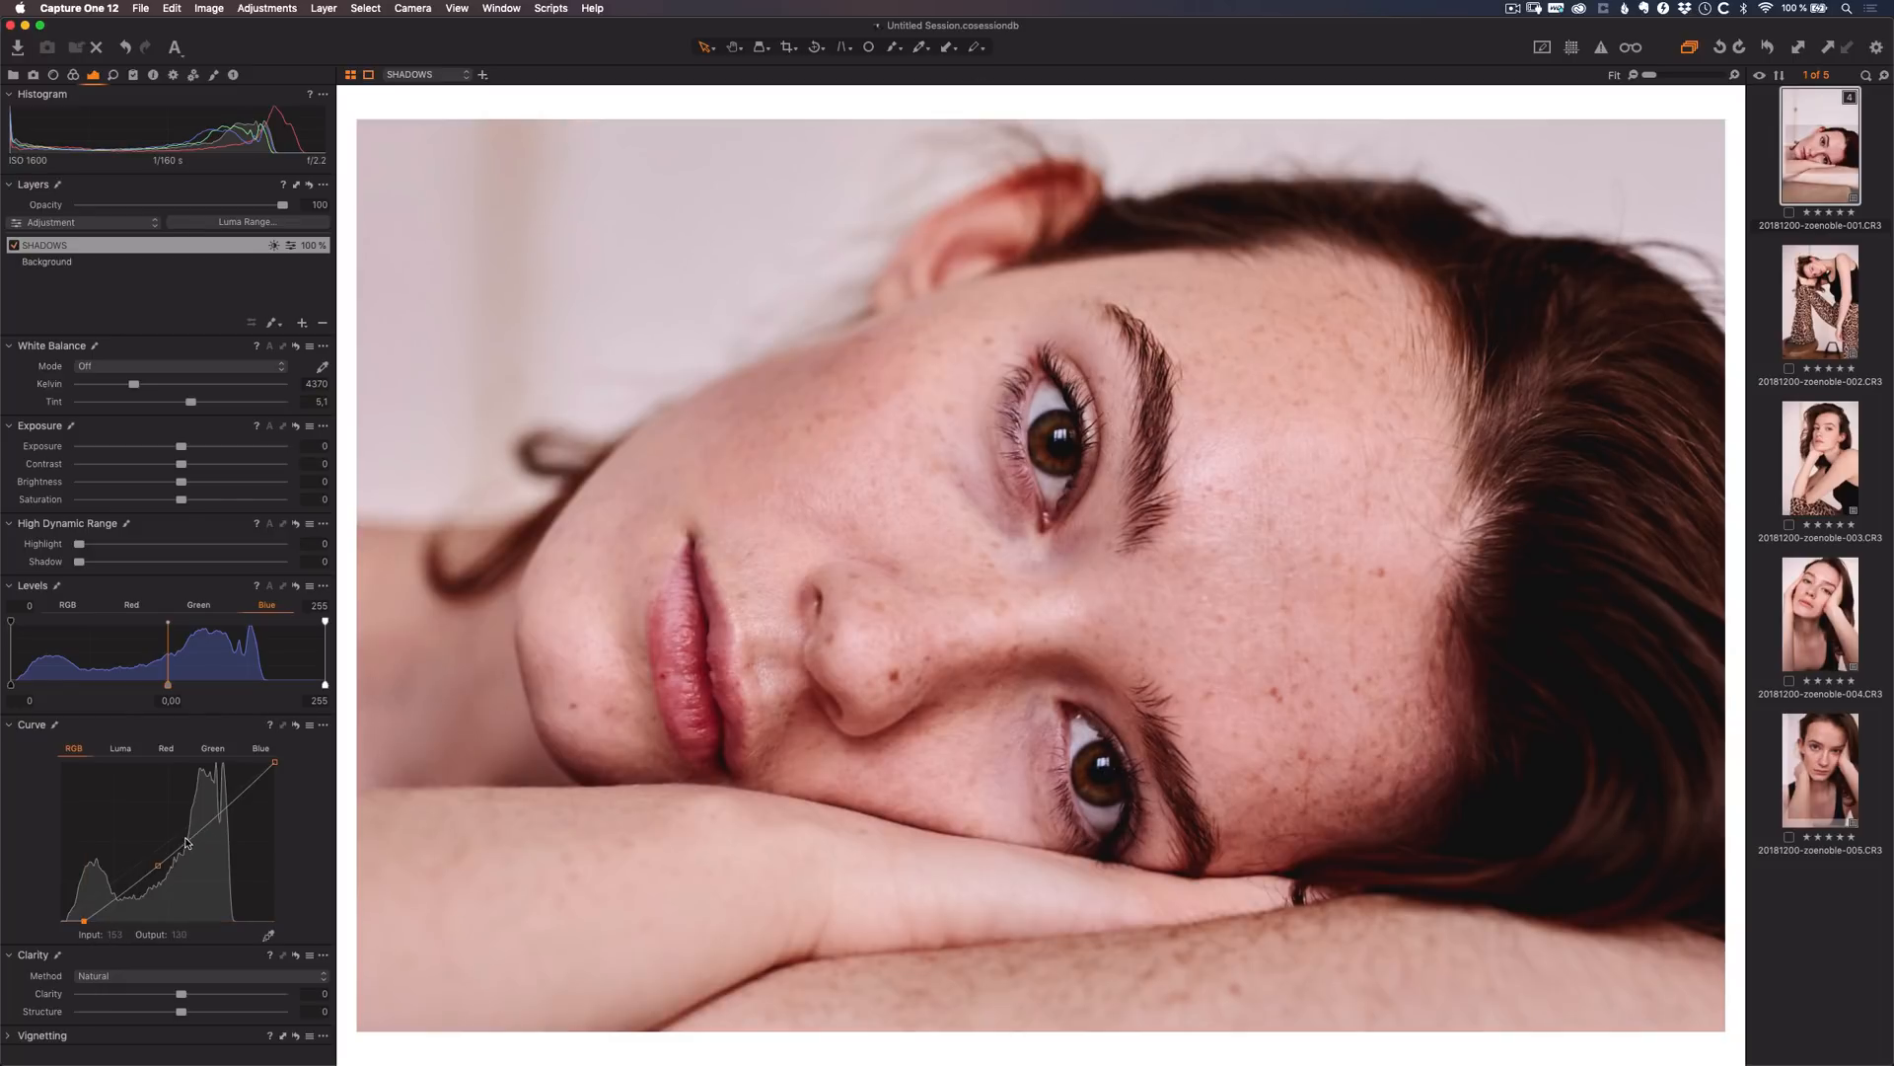
- Fine-tune the SHADOWS layer's colour with a point in the lower half of the red, green and blue curves
{"action": "left_click", "coordinate": [161, 760]}
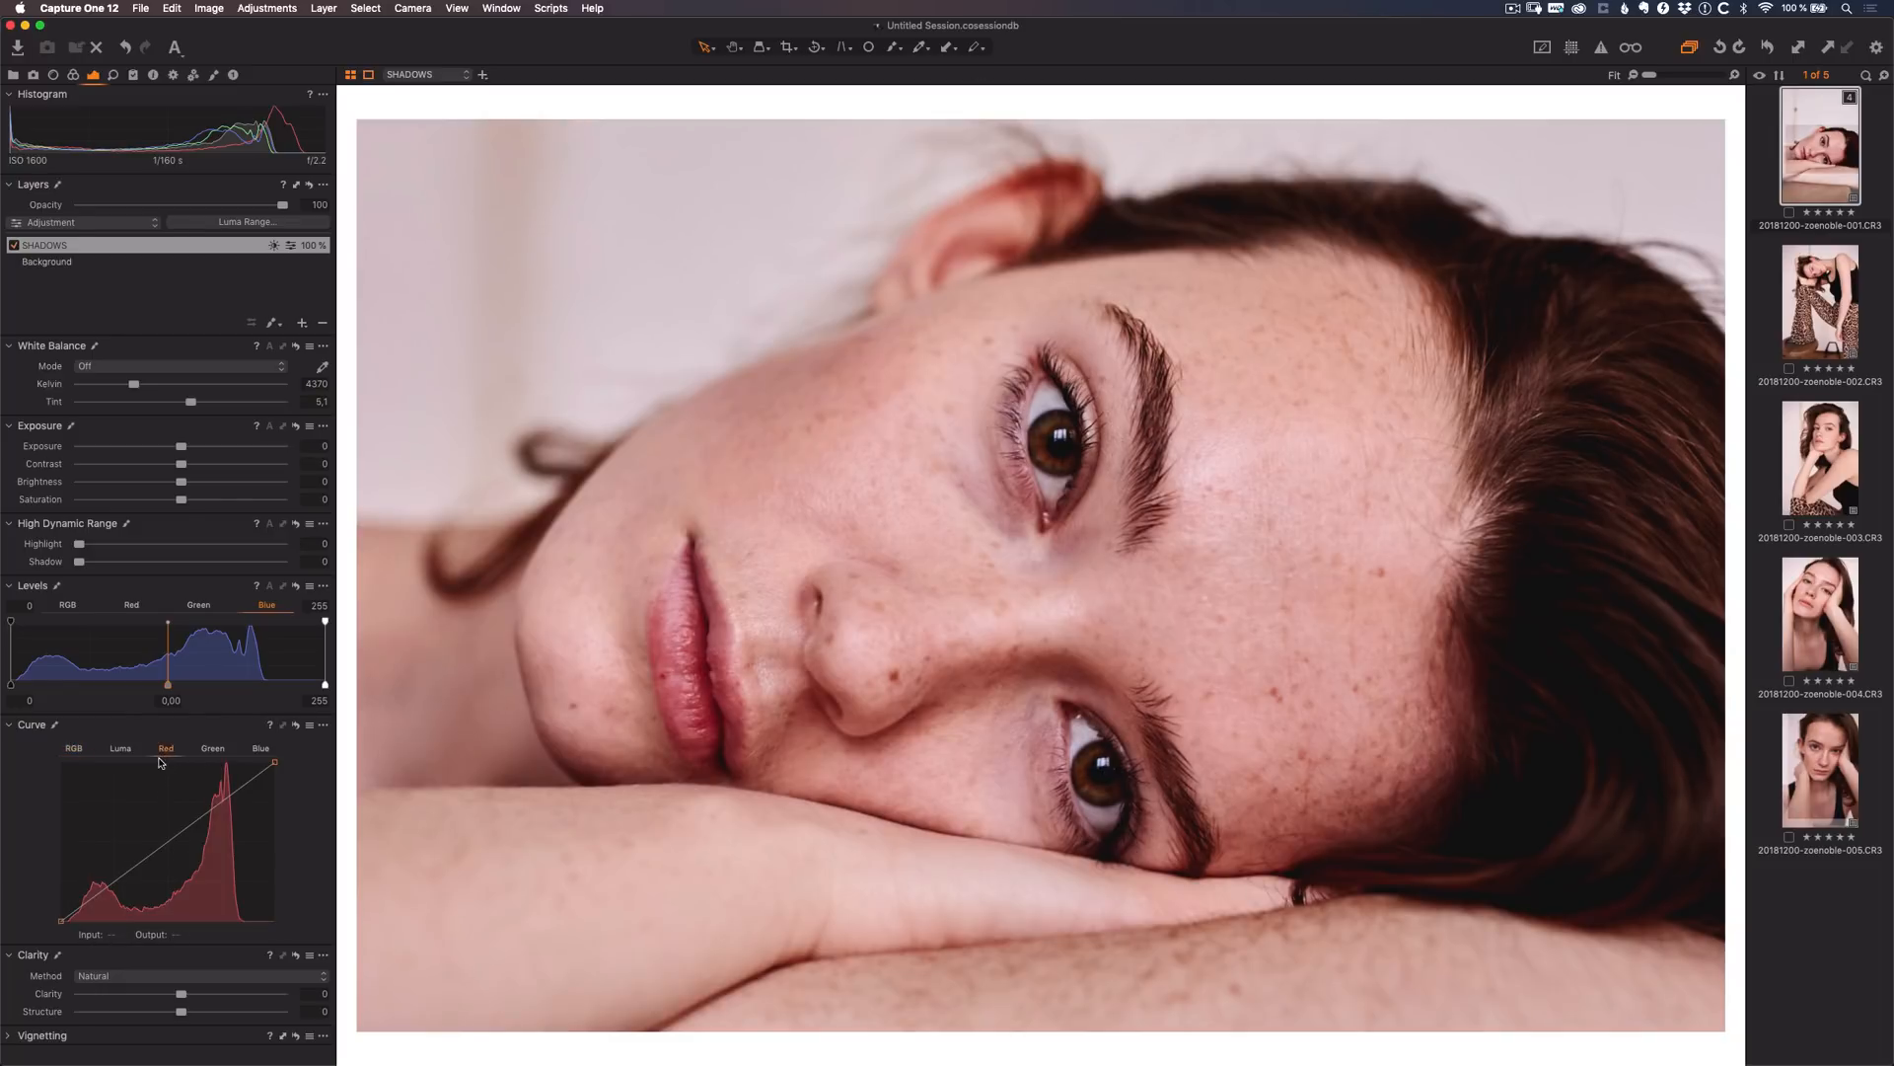
{"action": "left_click", "coordinate": [113, 879]}
{"action": "left_click_drag", "start_coordinate": [114, 880], "coordinate": [120, 875]}
{"action": "left_click", "coordinate": [213, 749]}
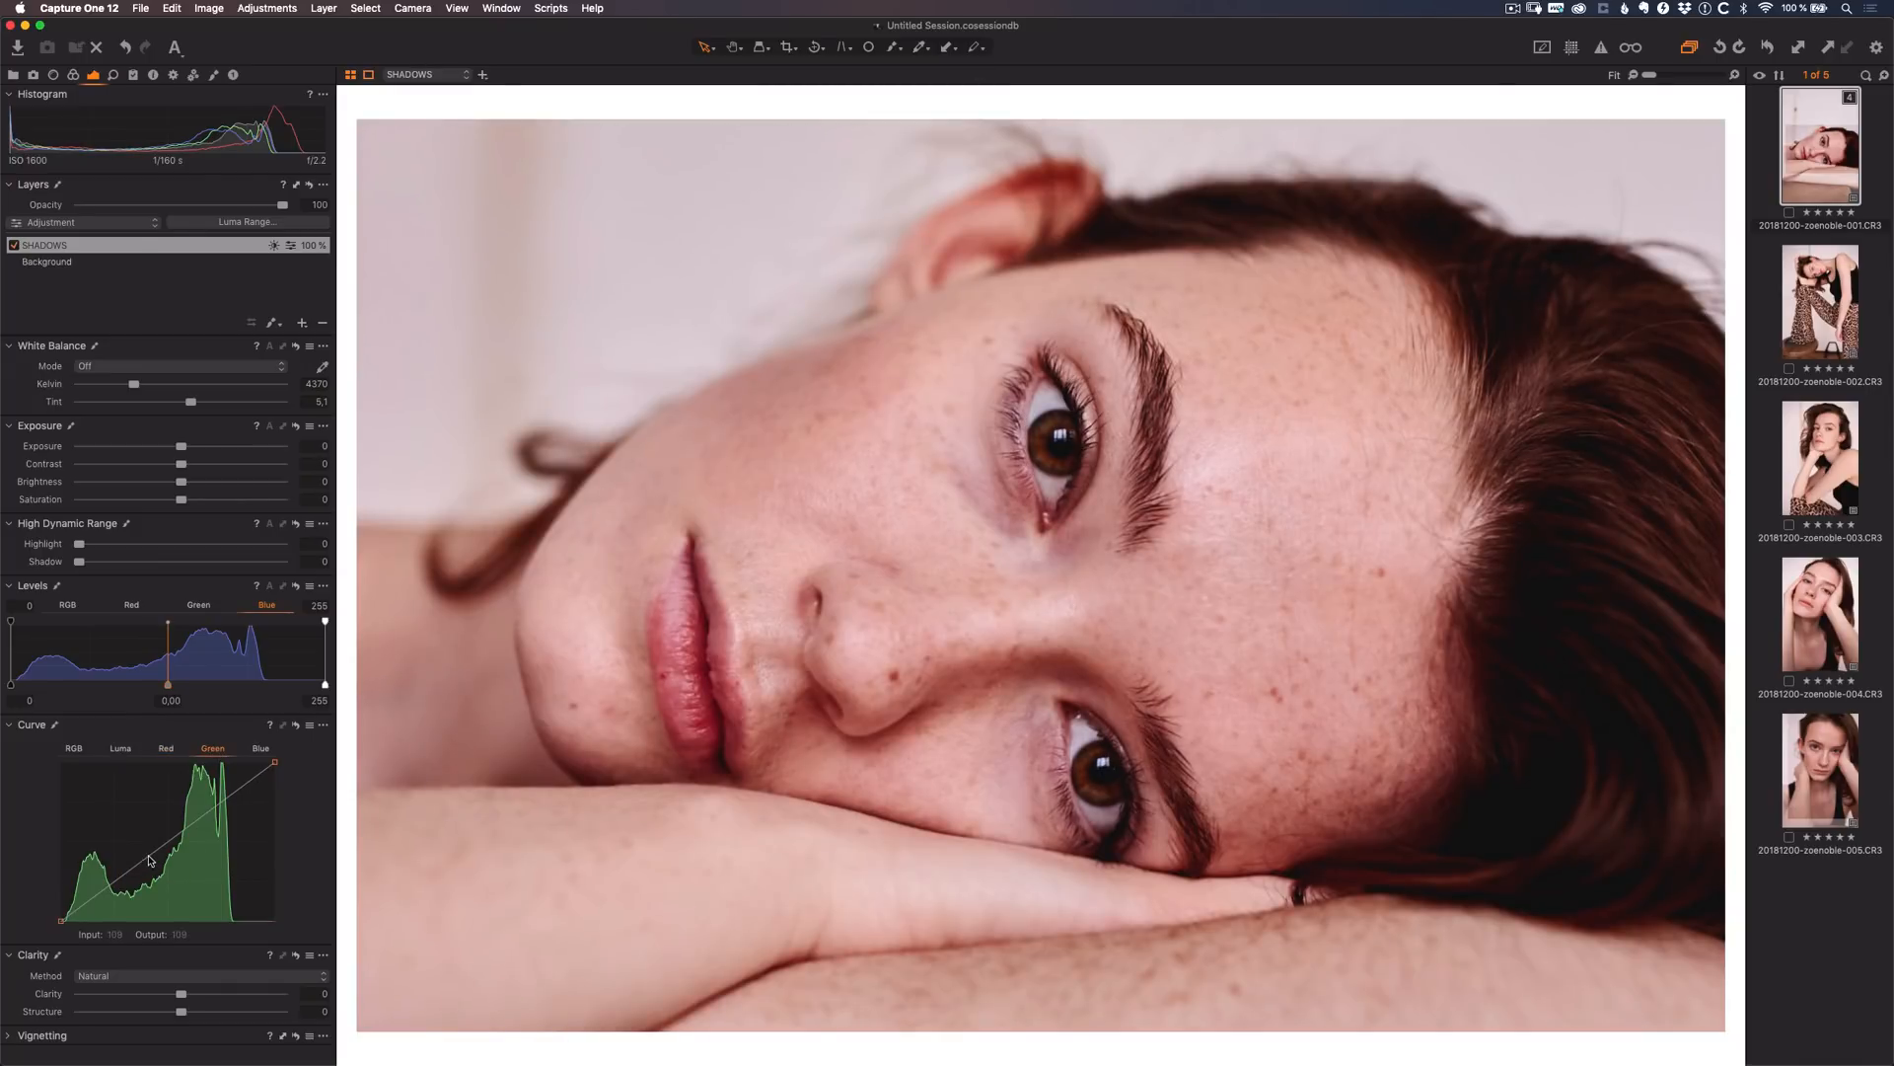
{"action": "left_click_drag", "start_coordinate": [149, 858], "coordinate": [146, 854]}
{"action": "left_click", "coordinate": [261, 748]}
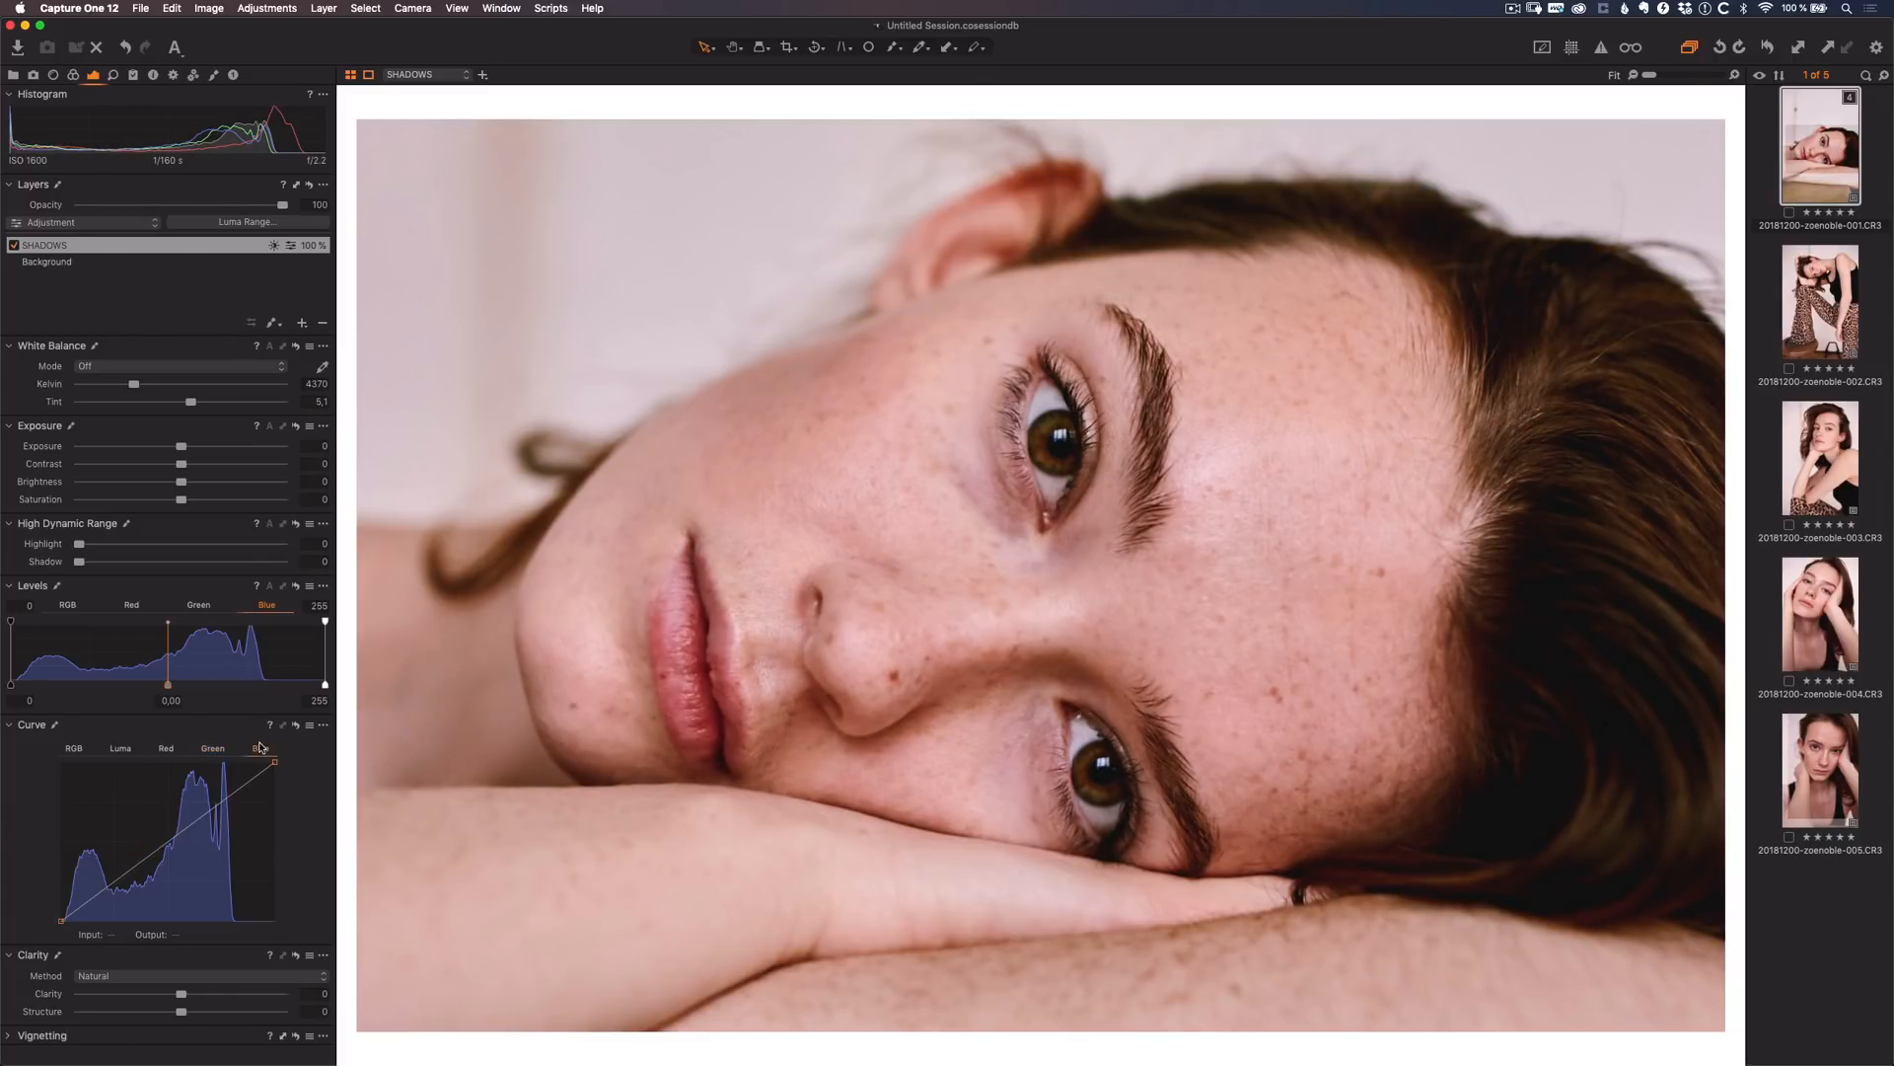
{"action": "left_click", "coordinate": [135, 866]}
{"action": "left_click_drag", "start_coordinate": [134, 866], "coordinate": [137, 863]}
{"action": "left_click_drag", "start_coordinate": [135, 863], "coordinate": [135, 860]}
- Compare the image with and without the SHADOWS layer and reduce the layer's opacity to 76
{"action": "left_click", "coordinate": [15, 246]}
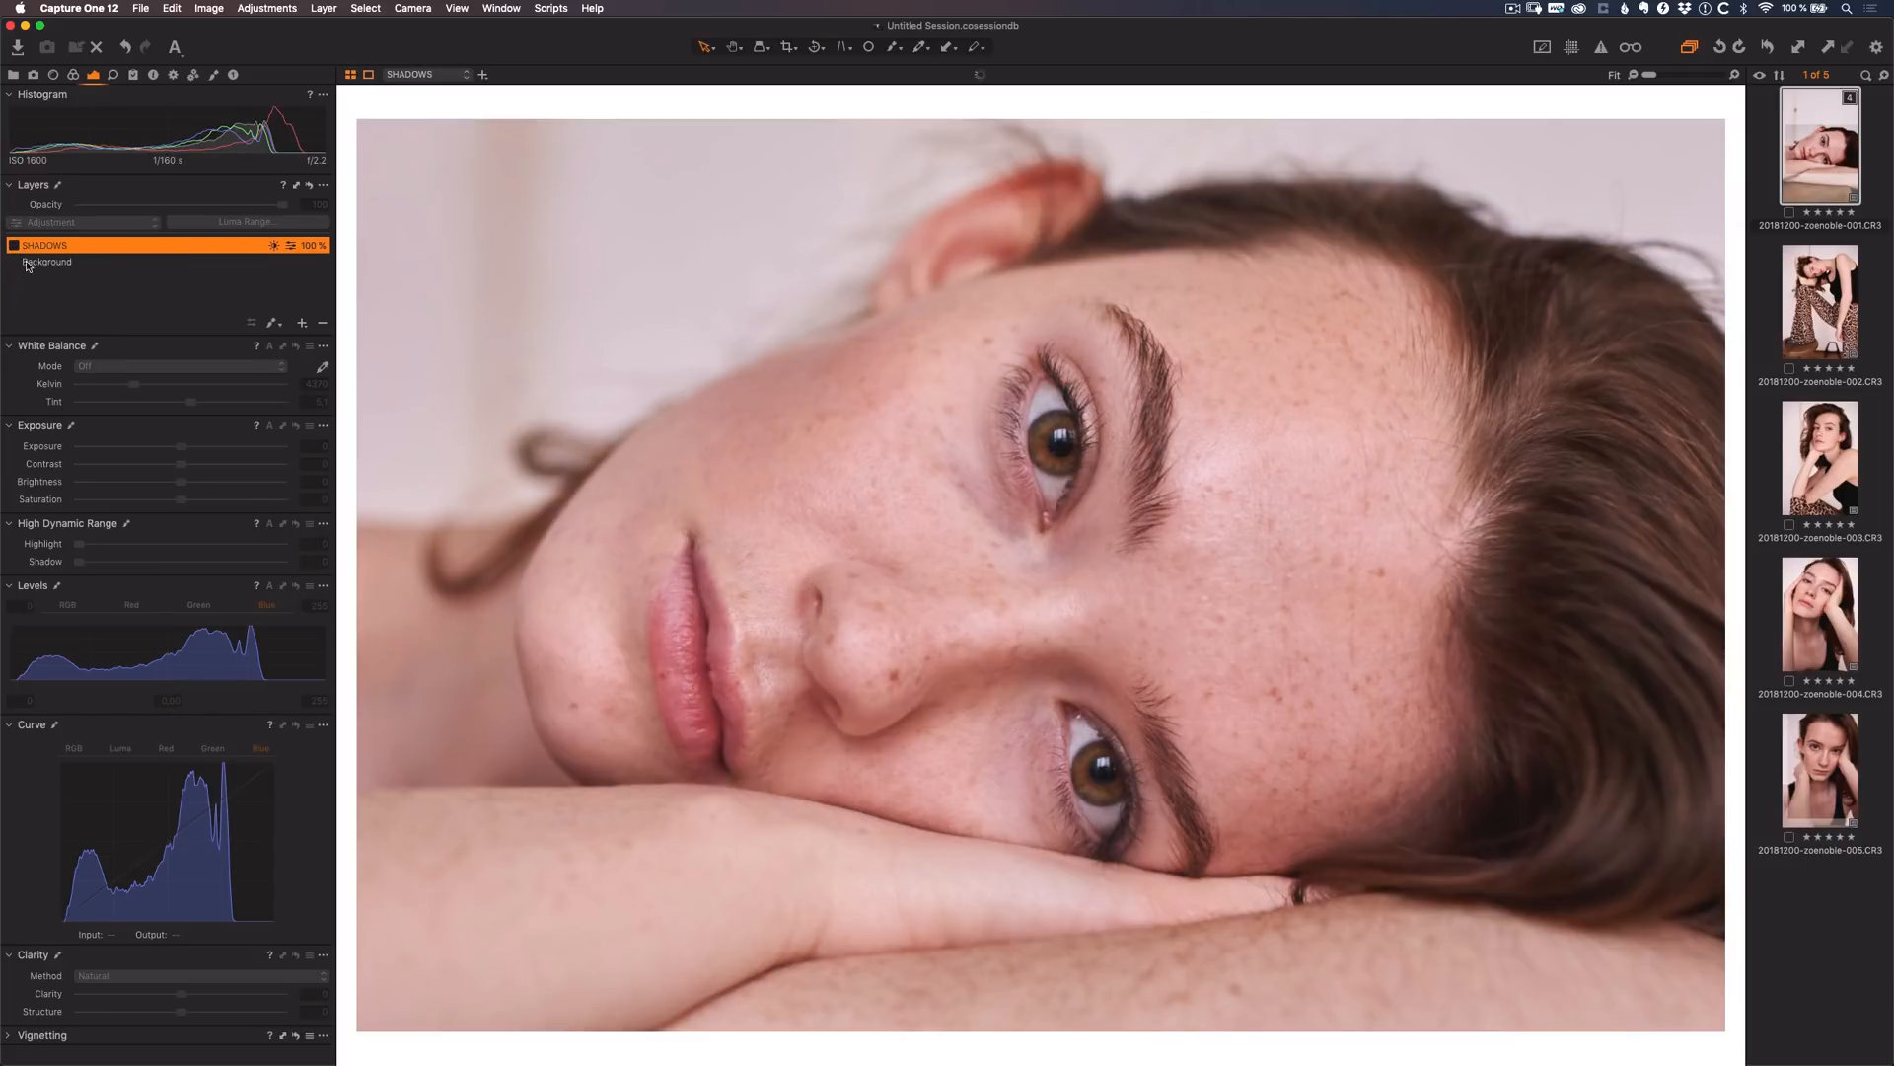
{"action": "left_click", "coordinate": [14, 245]}
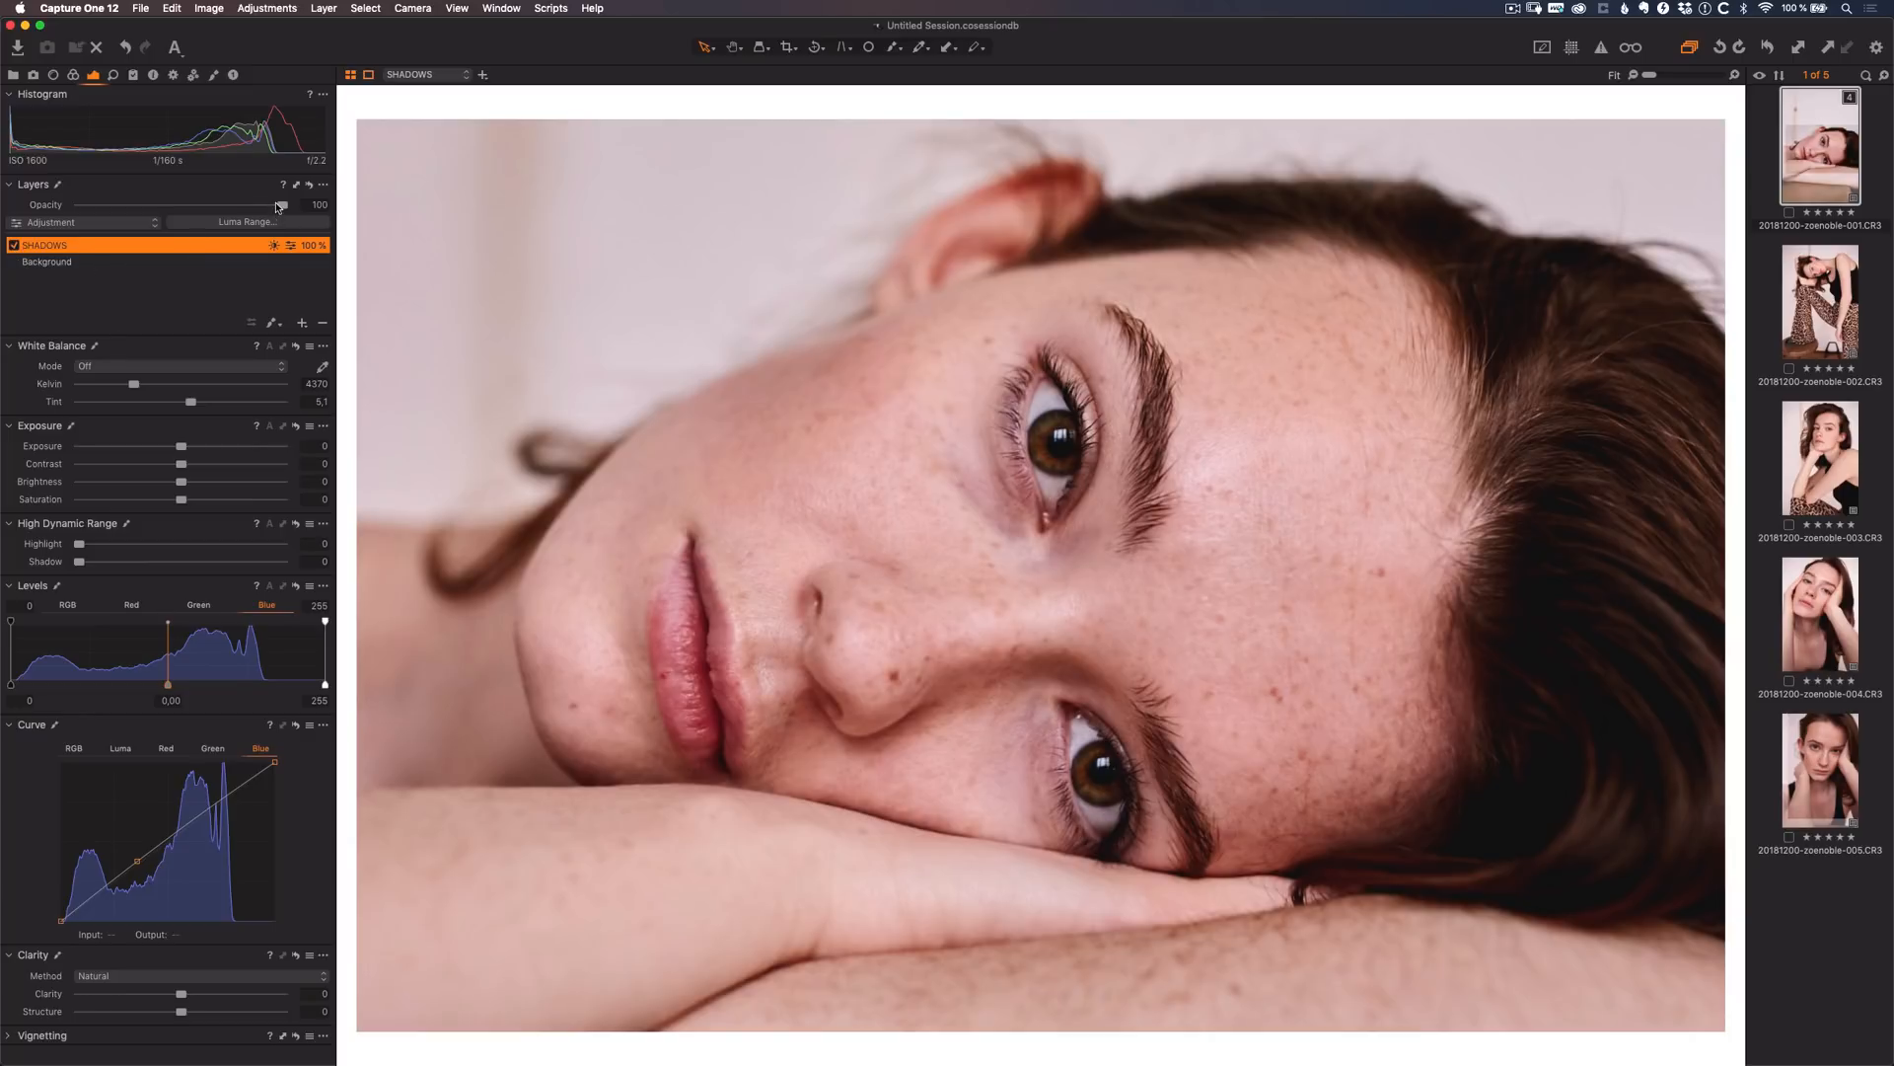
{"action": "left_click_drag", "start_coordinate": [280, 206], "coordinate": [228, 209]}
- Add another filled adjustment layer and name it BRIGHTS
{"action": "left_click", "coordinate": [303, 324]}
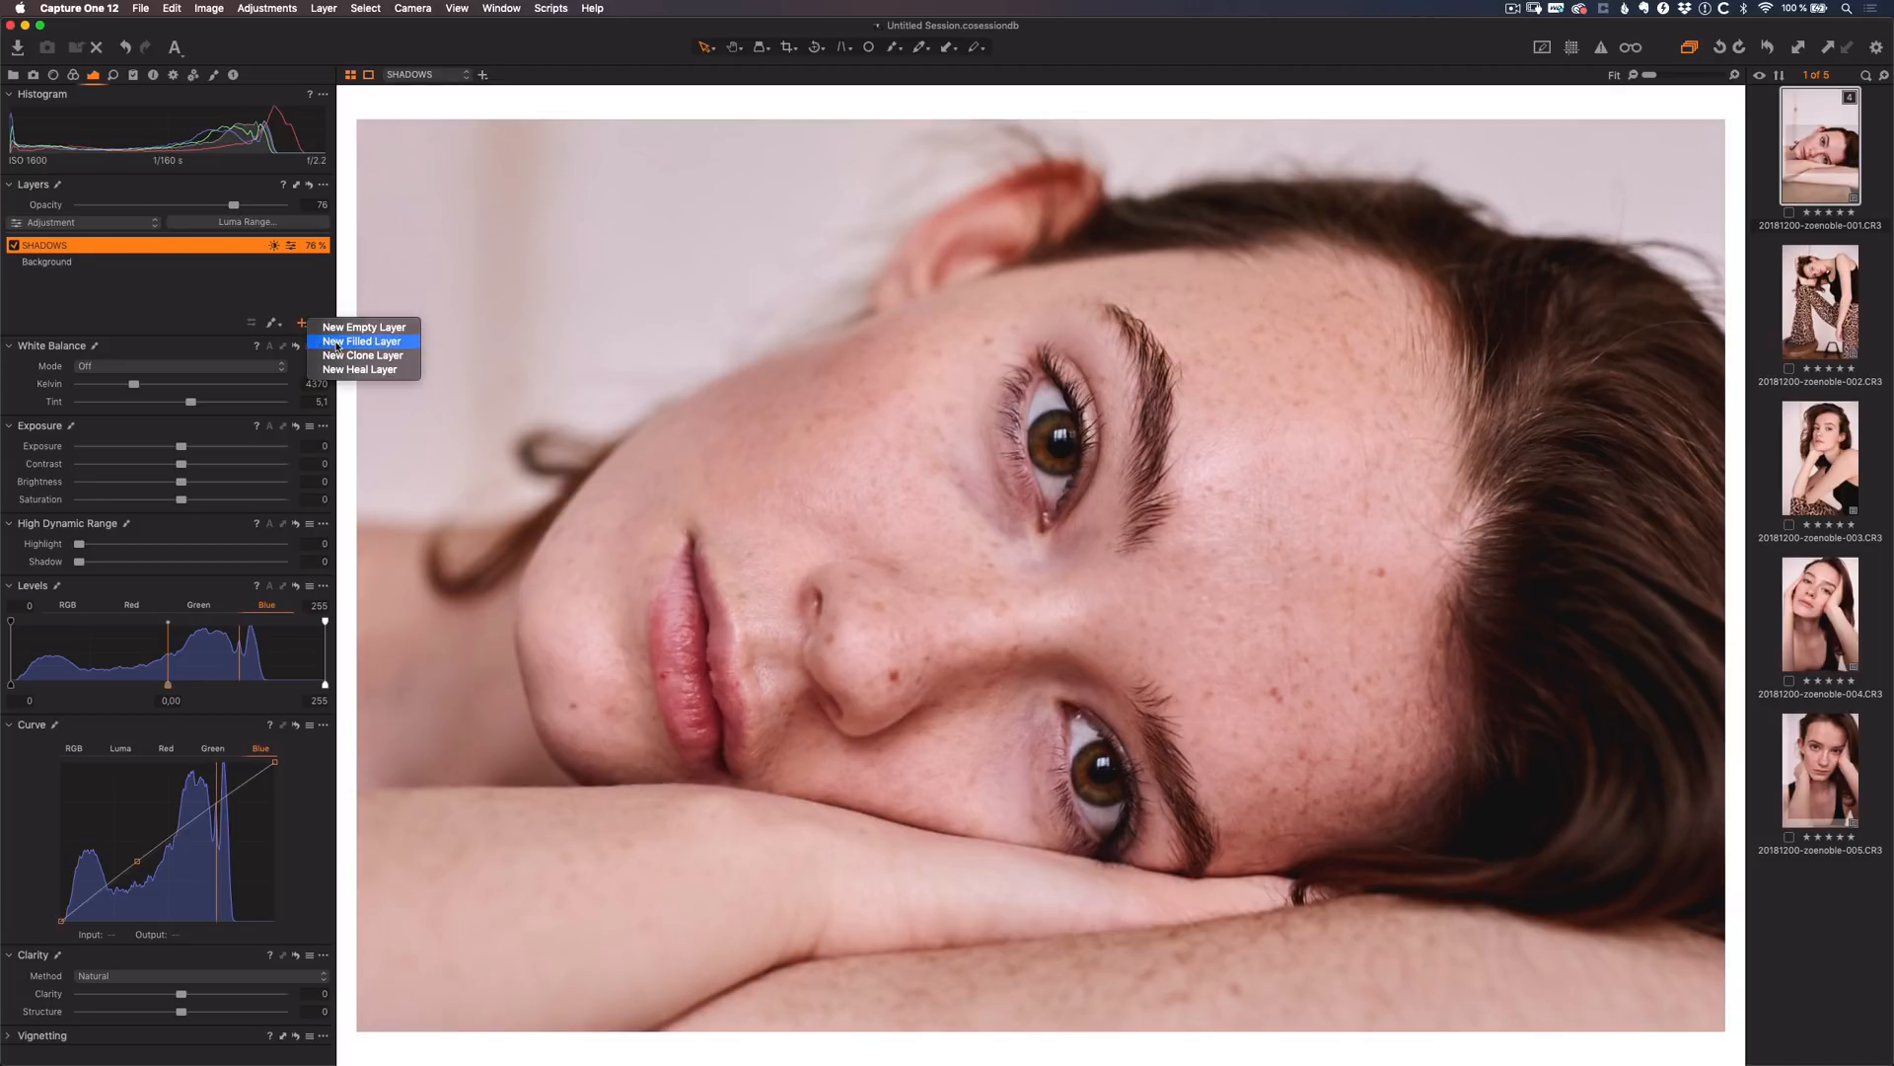
{"action": "left_click", "coordinate": [340, 341]}
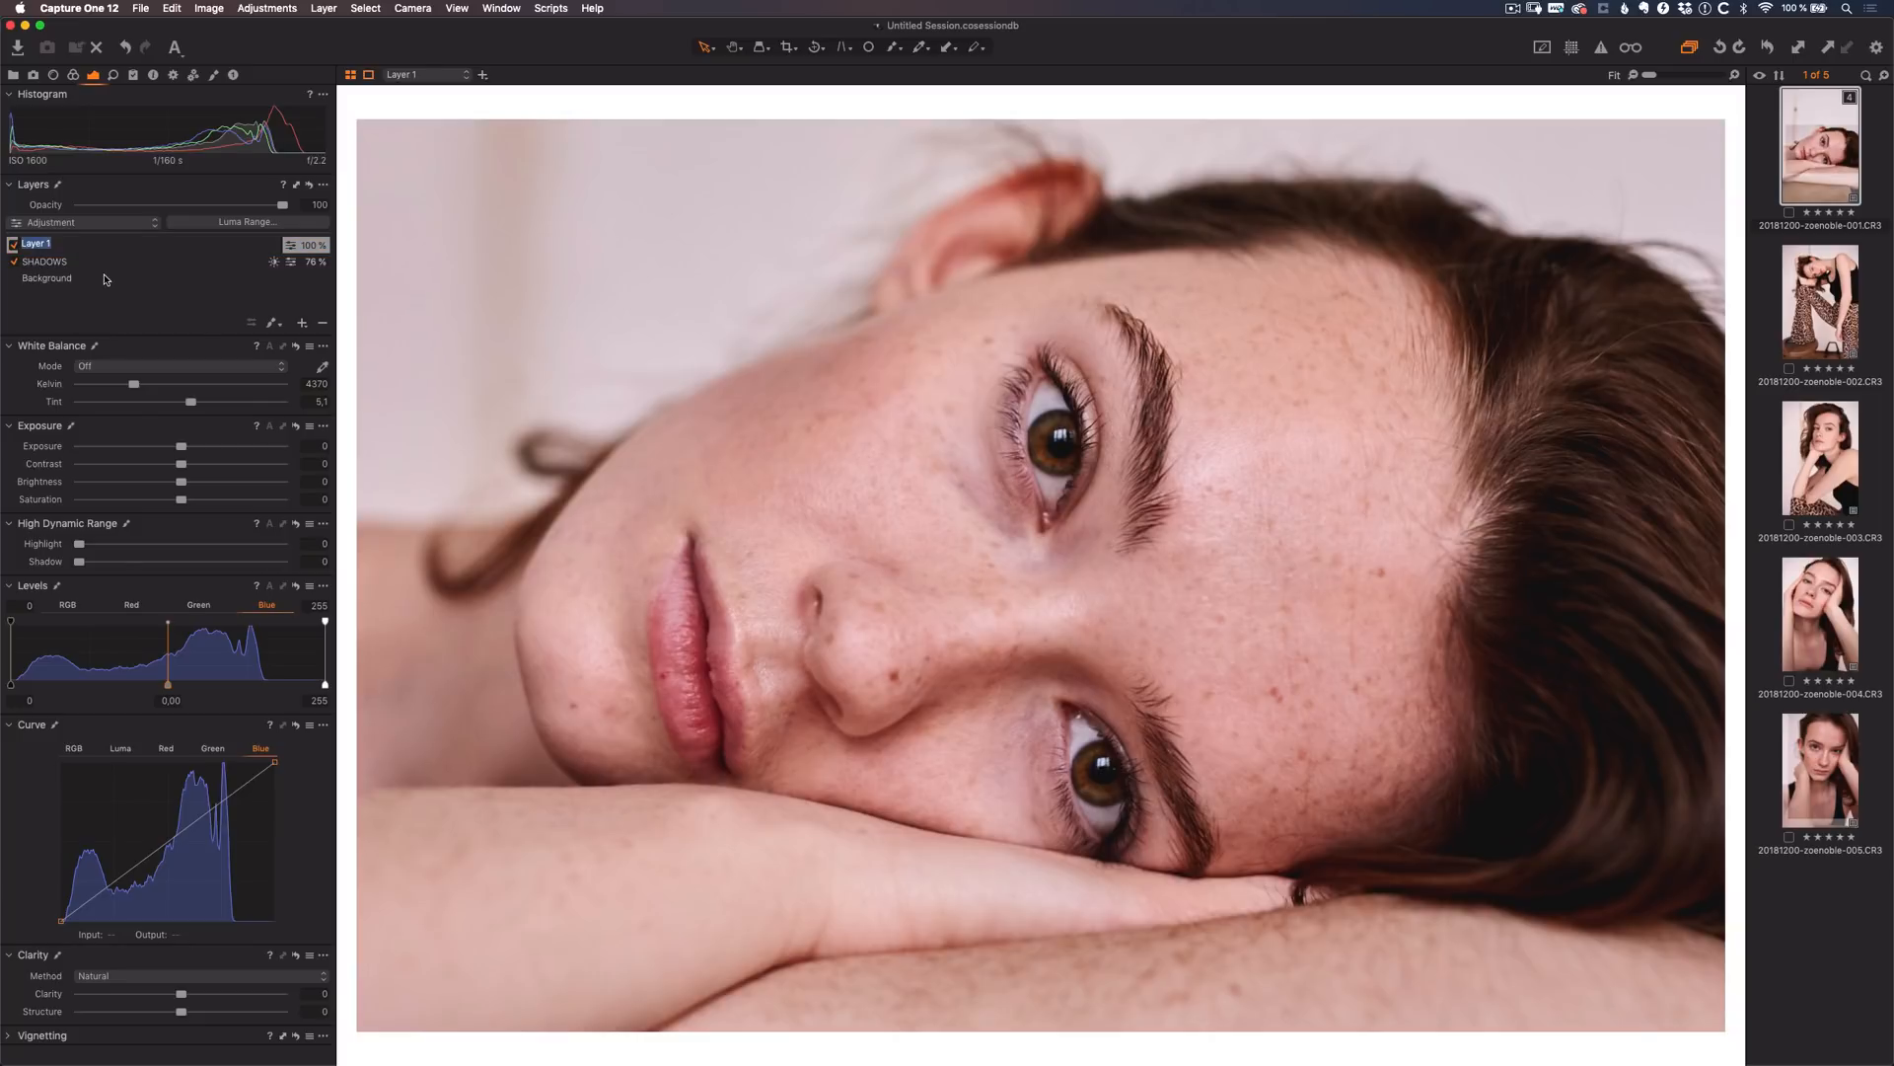
{"action": "type", "text": "BRIGHTS"}
{"action": "key", "text": "Return"}
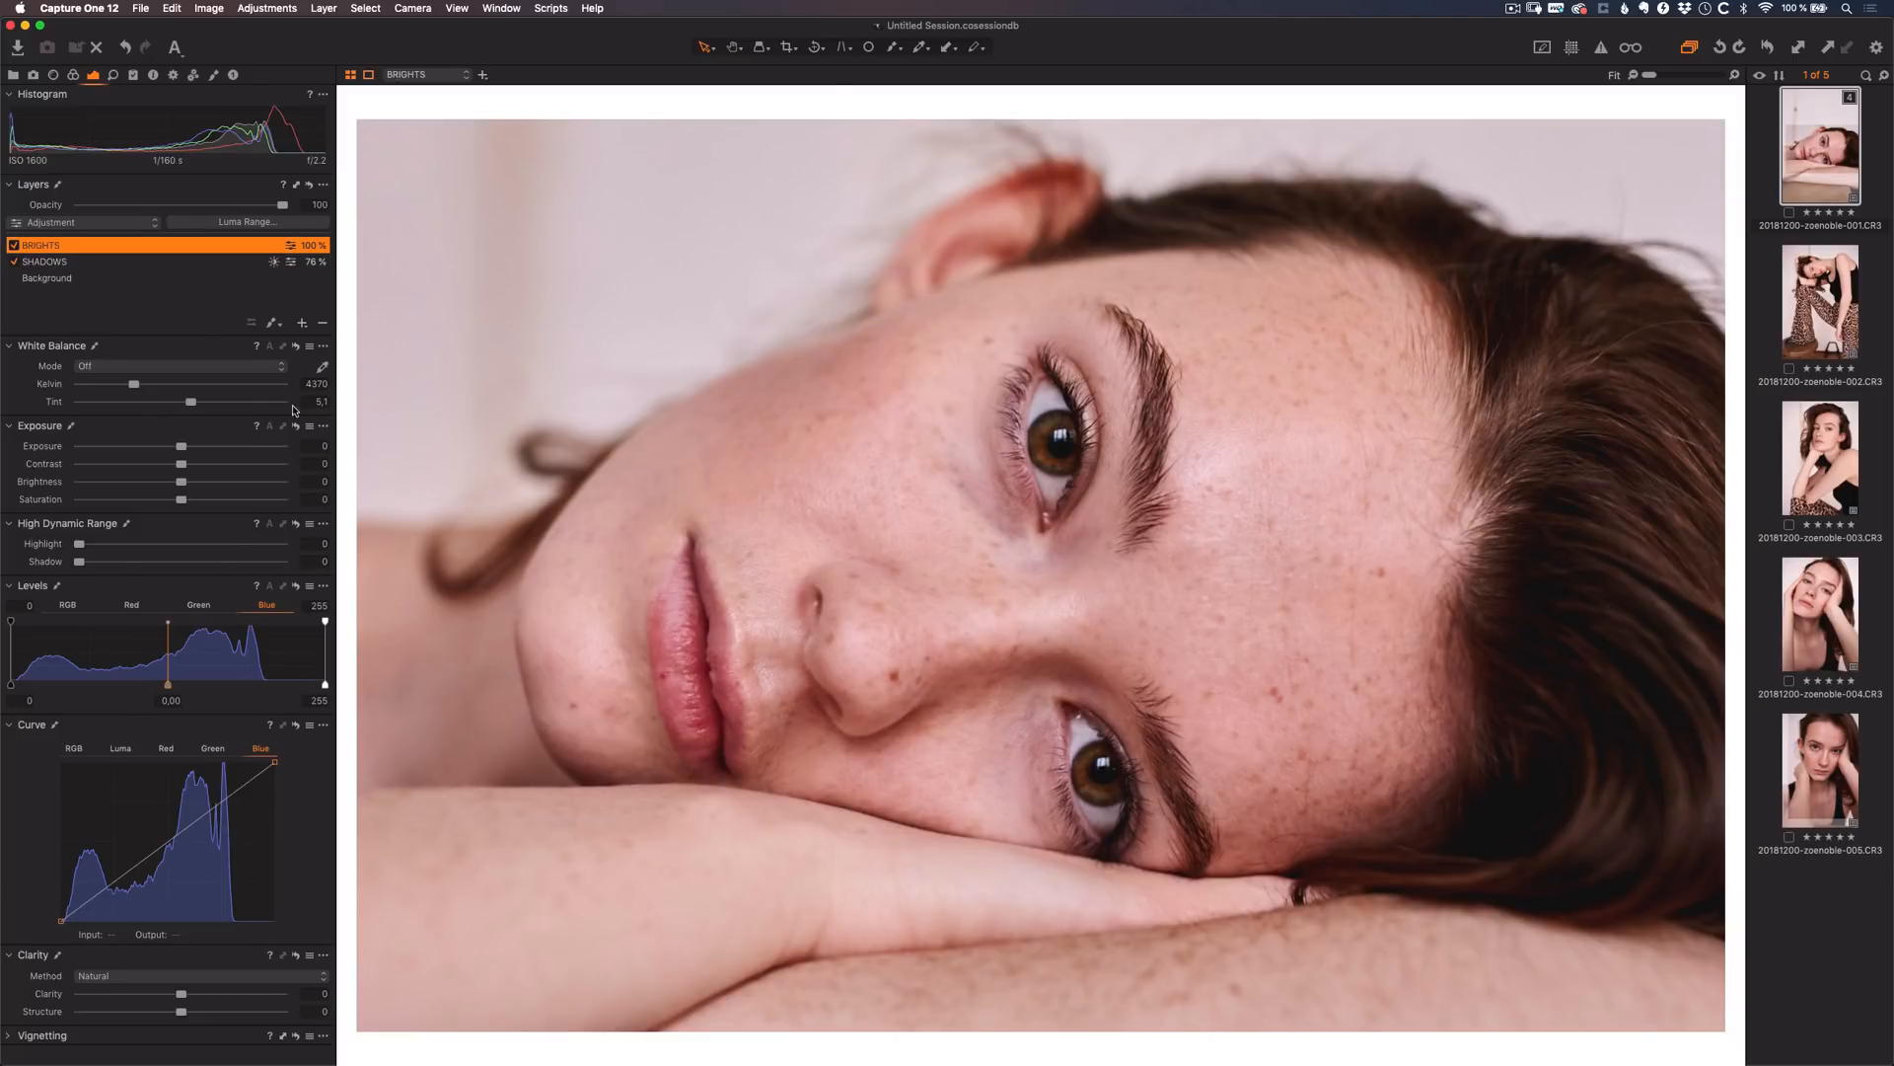
- Limit the BRIGHTS layer's luma range to 199–255, with the lower falloff at 151
{"action": "left_click", "coordinate": [289, 223]}
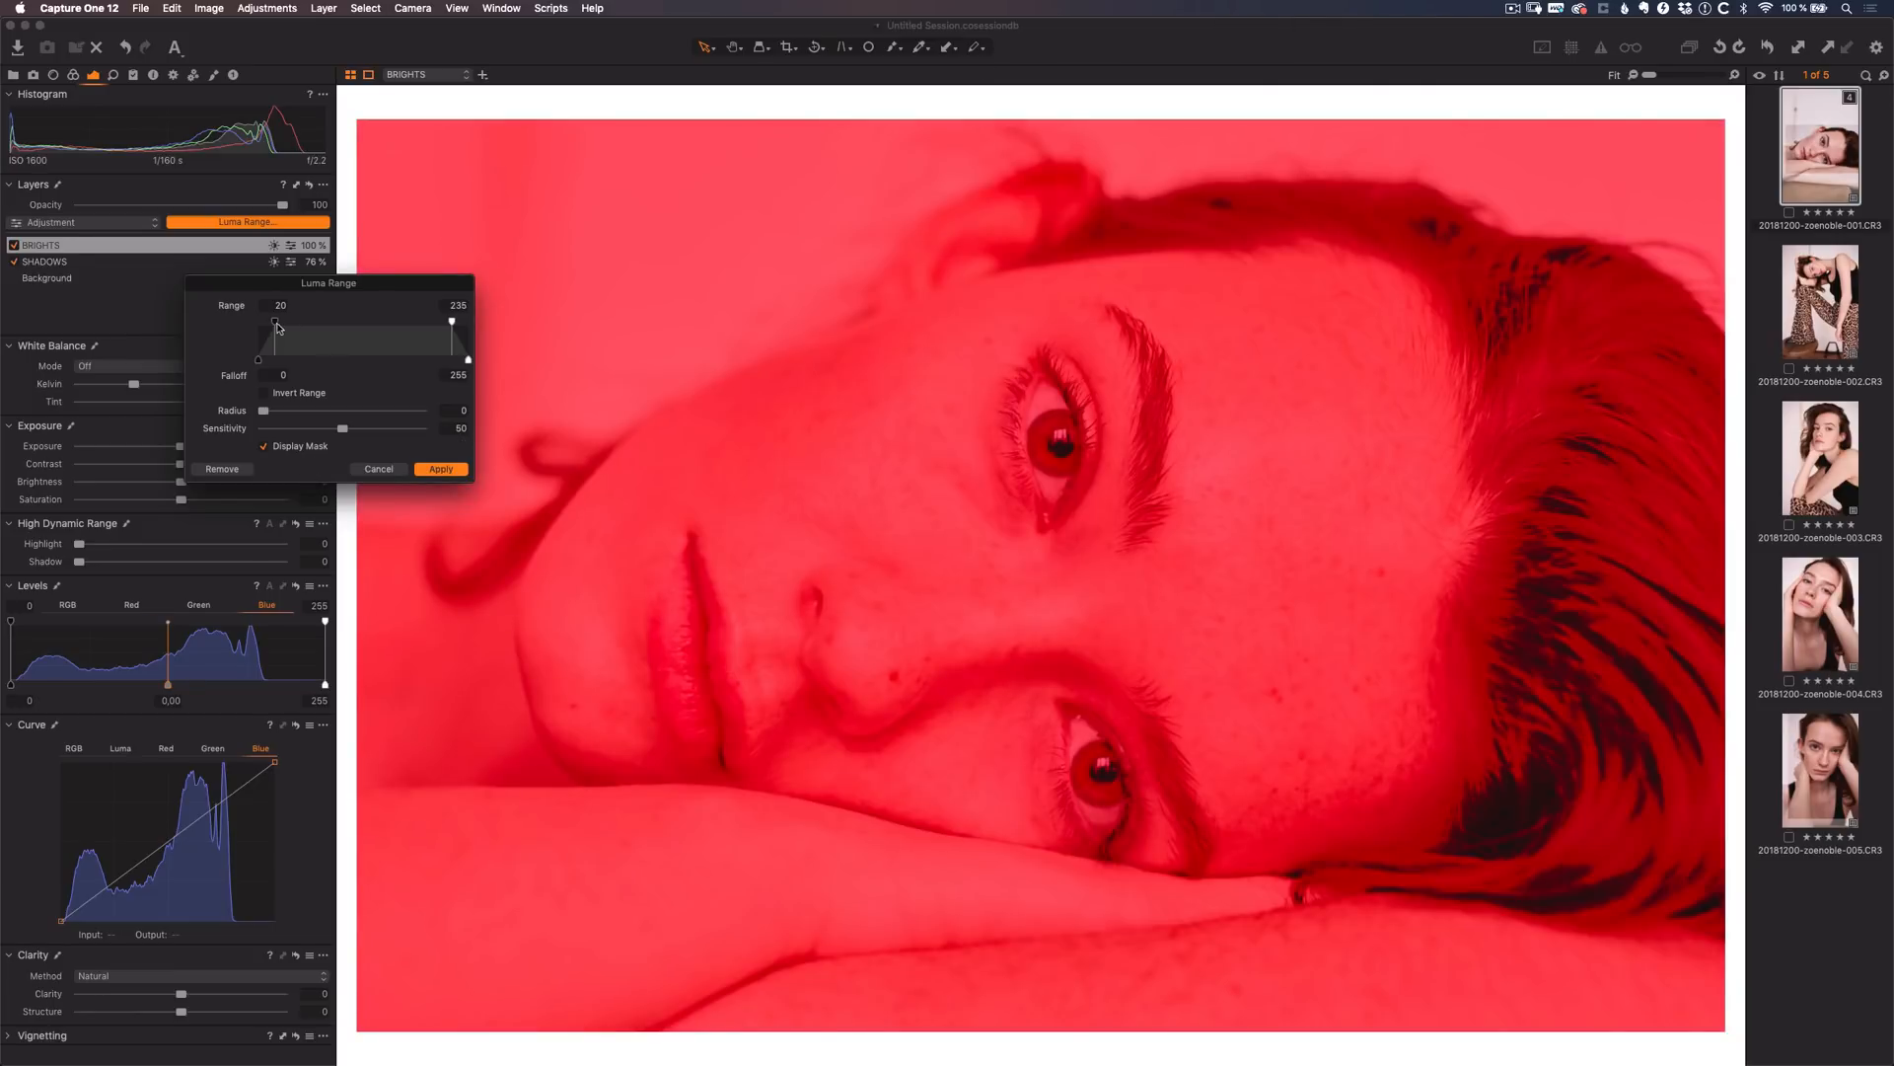
{"action": "left_click_drag", "start_coordinate": [276, 324], "coordinate": [406, 323]}
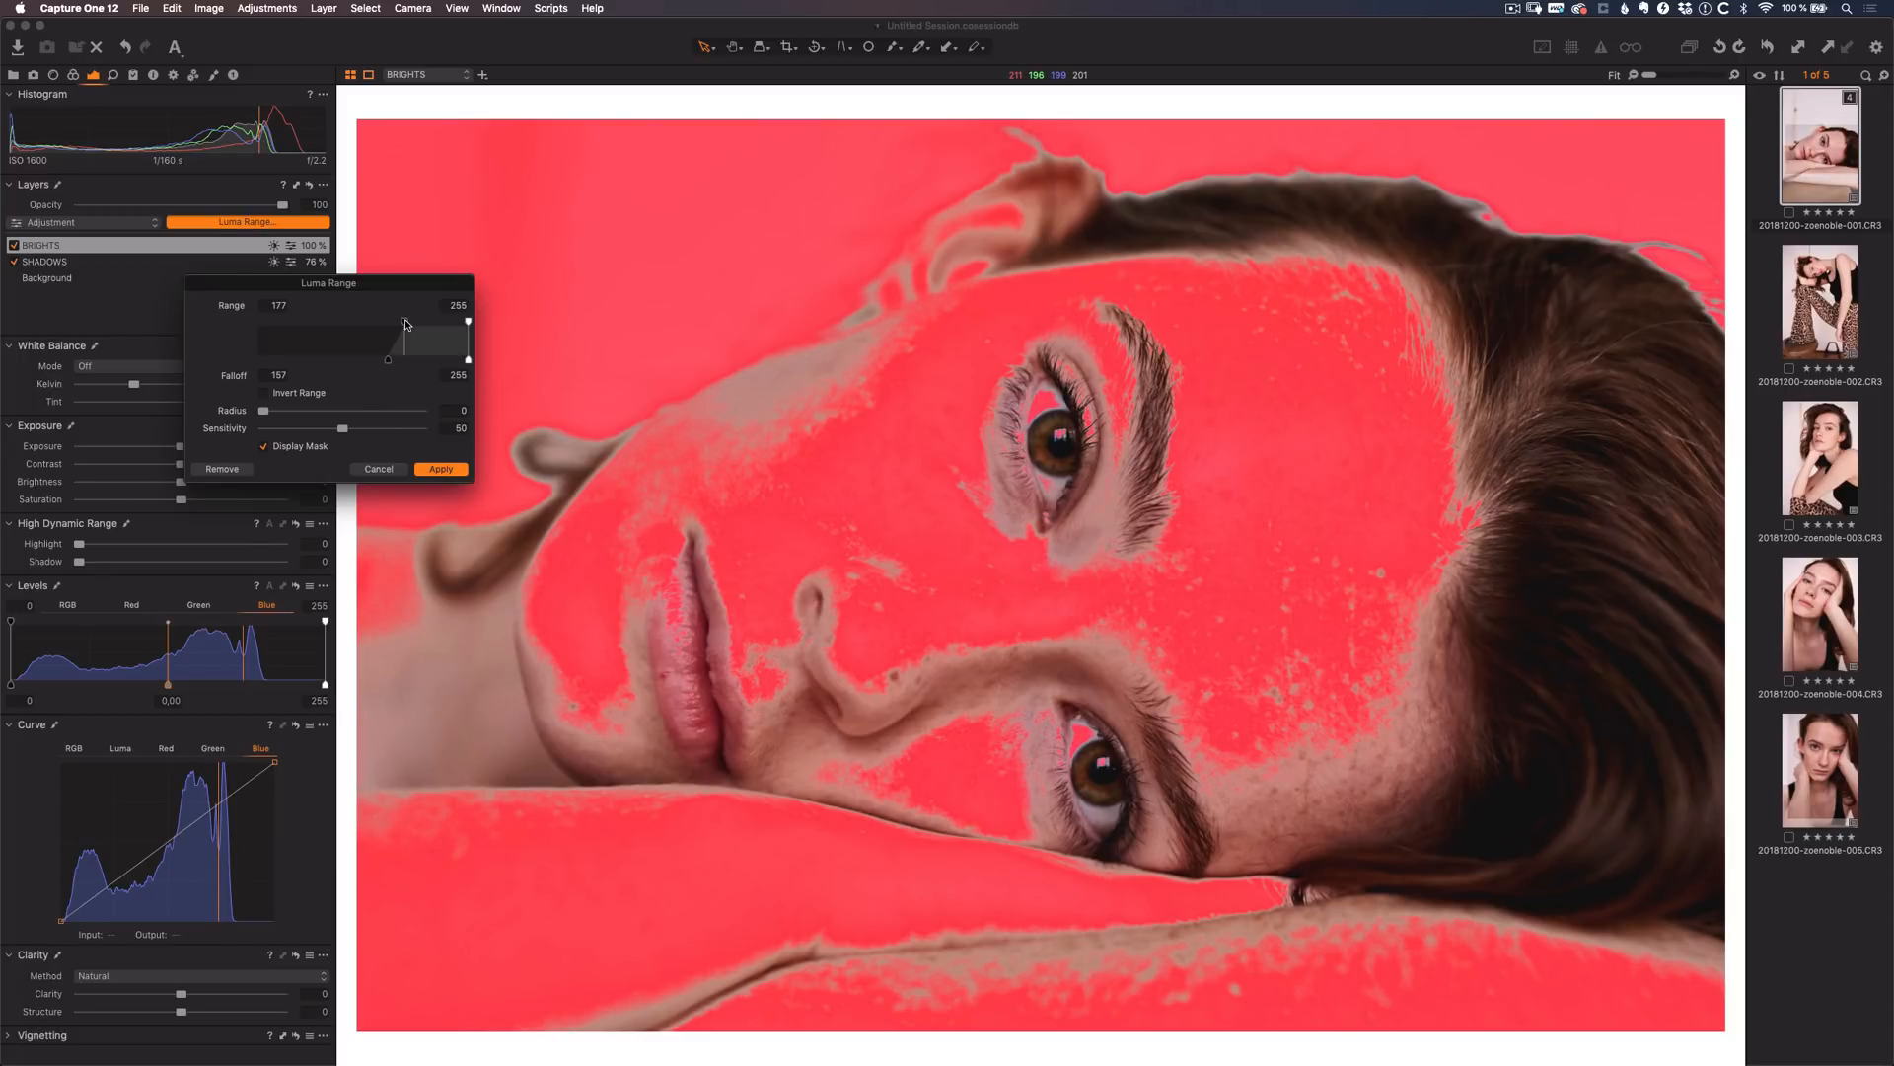
{"action": "left_click_drag", "start_coordinate": [404, 323], "coordinate": [370, 365]}
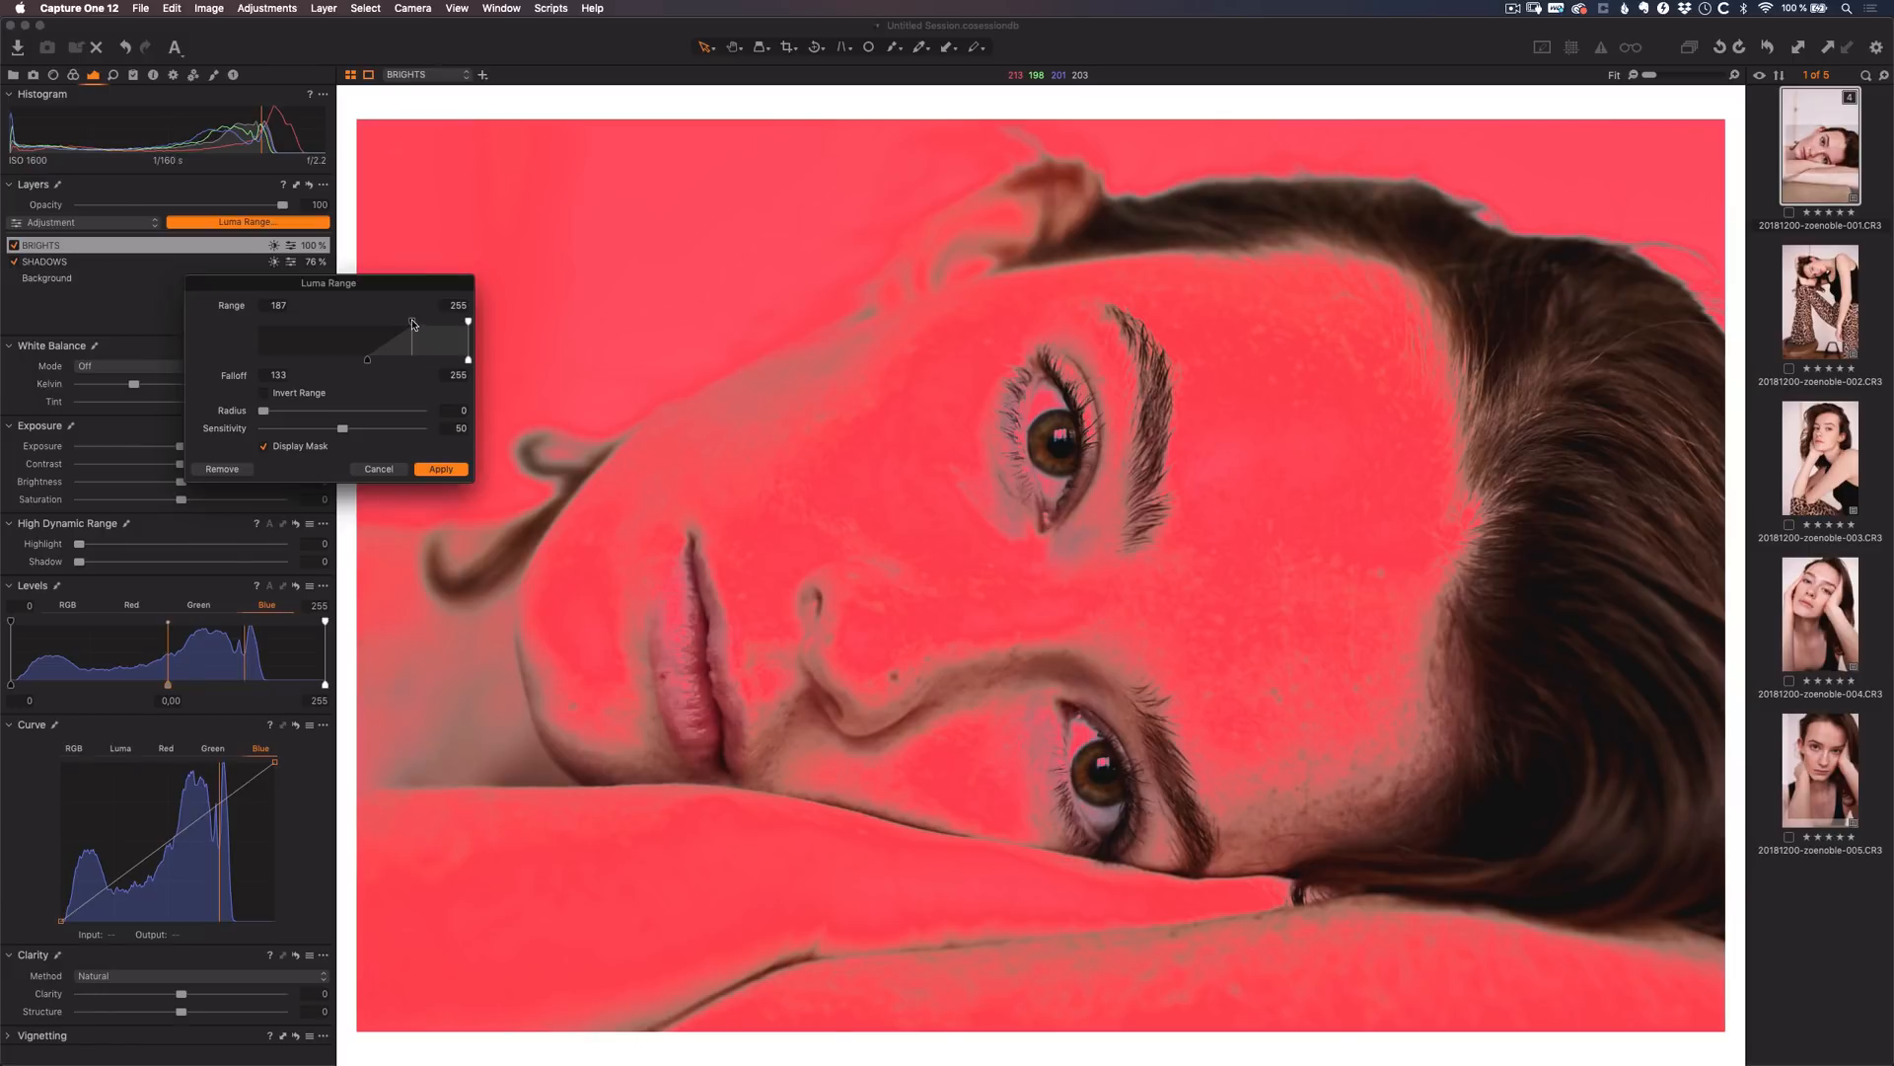
{"action": "left_click_drag", "start_coordinate": [412, 321], "coordinate": [384, 362]}
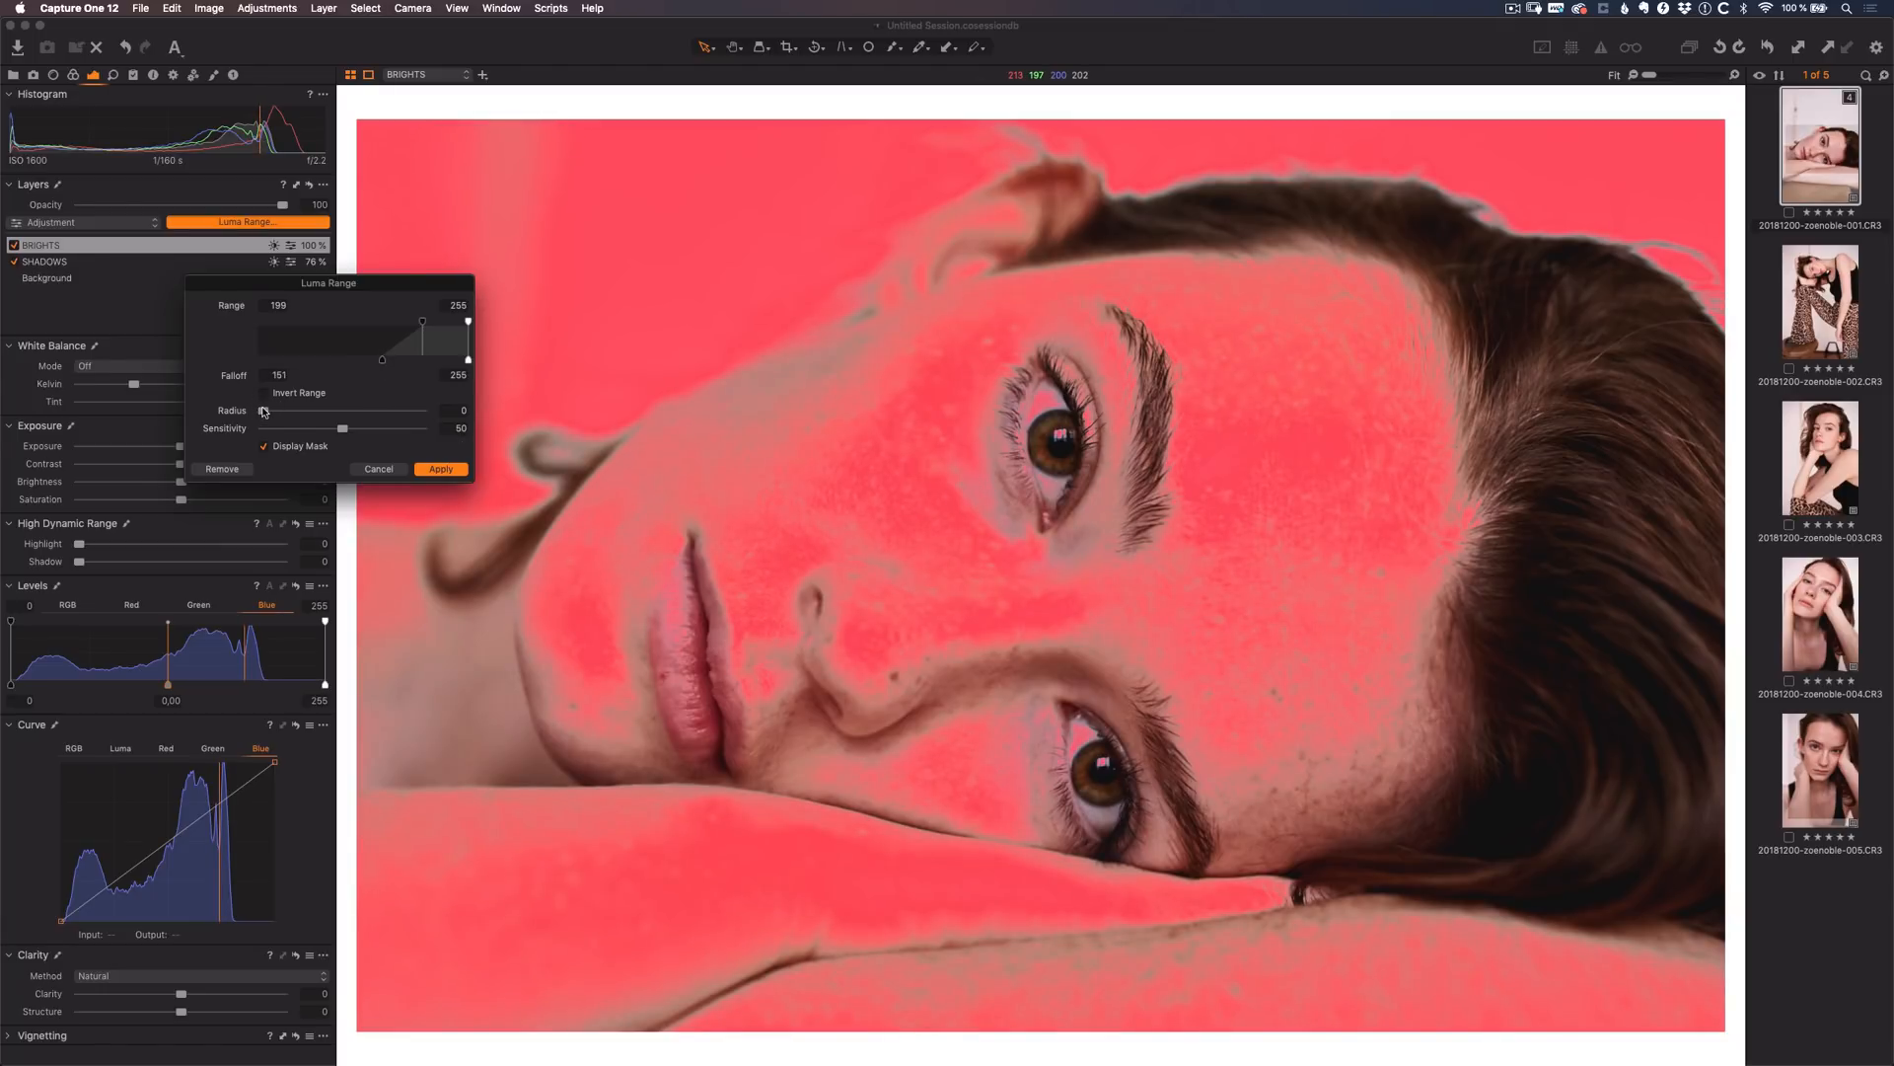
- Adjust the highlight mask's radius and sensitivity, and apply the luma range to the BRIGHTS layer
{"action": "left_click_drag", "start_coordinate": [264, 411], "coordinate": [278, 413]}
{"action": "left_click_drag", "start_coordinate": [343, 430], "coordinate": [283, 412]}
{"action": "left_click", "coordinate": [449, 469]}
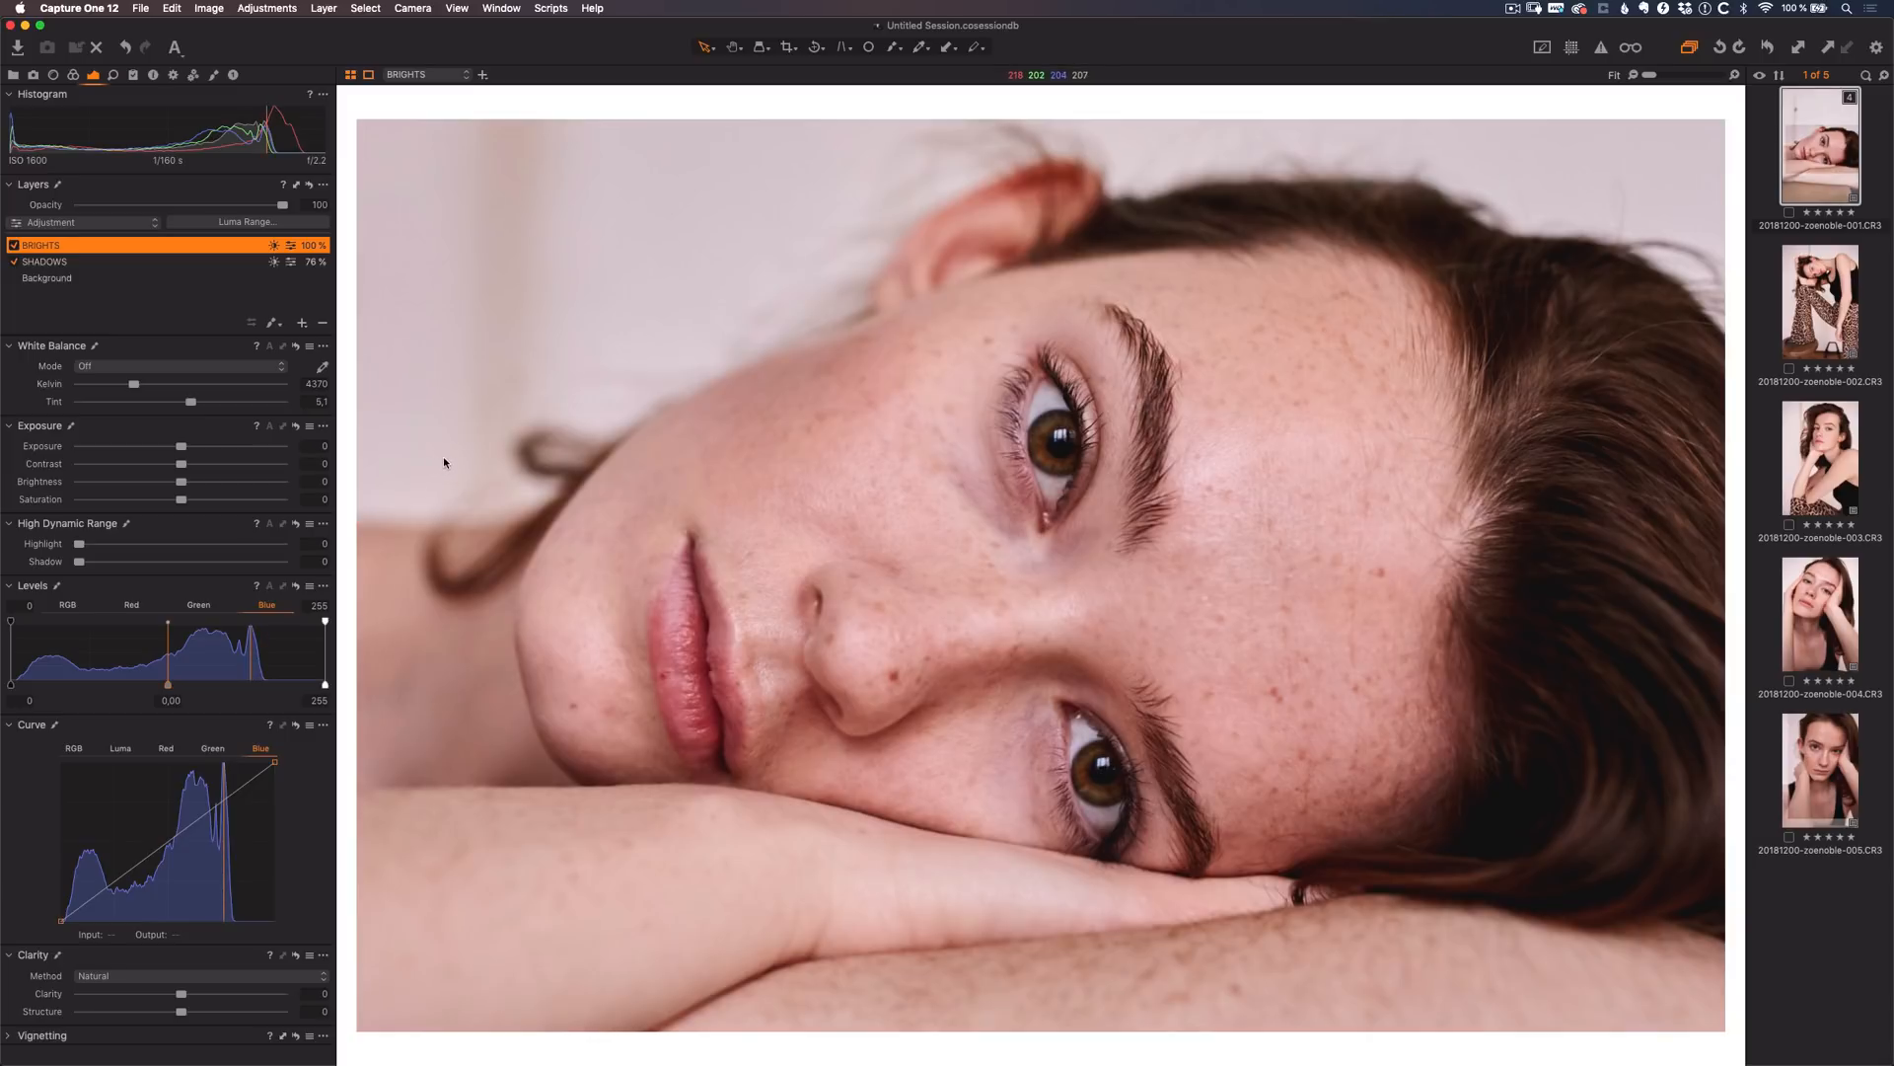
- Lift the upper midtones of the BRIGHTS layer on the RGB curve and raise its Blue channel curve slightly
{"action": "left_click", "coordinate": [73, 749]}
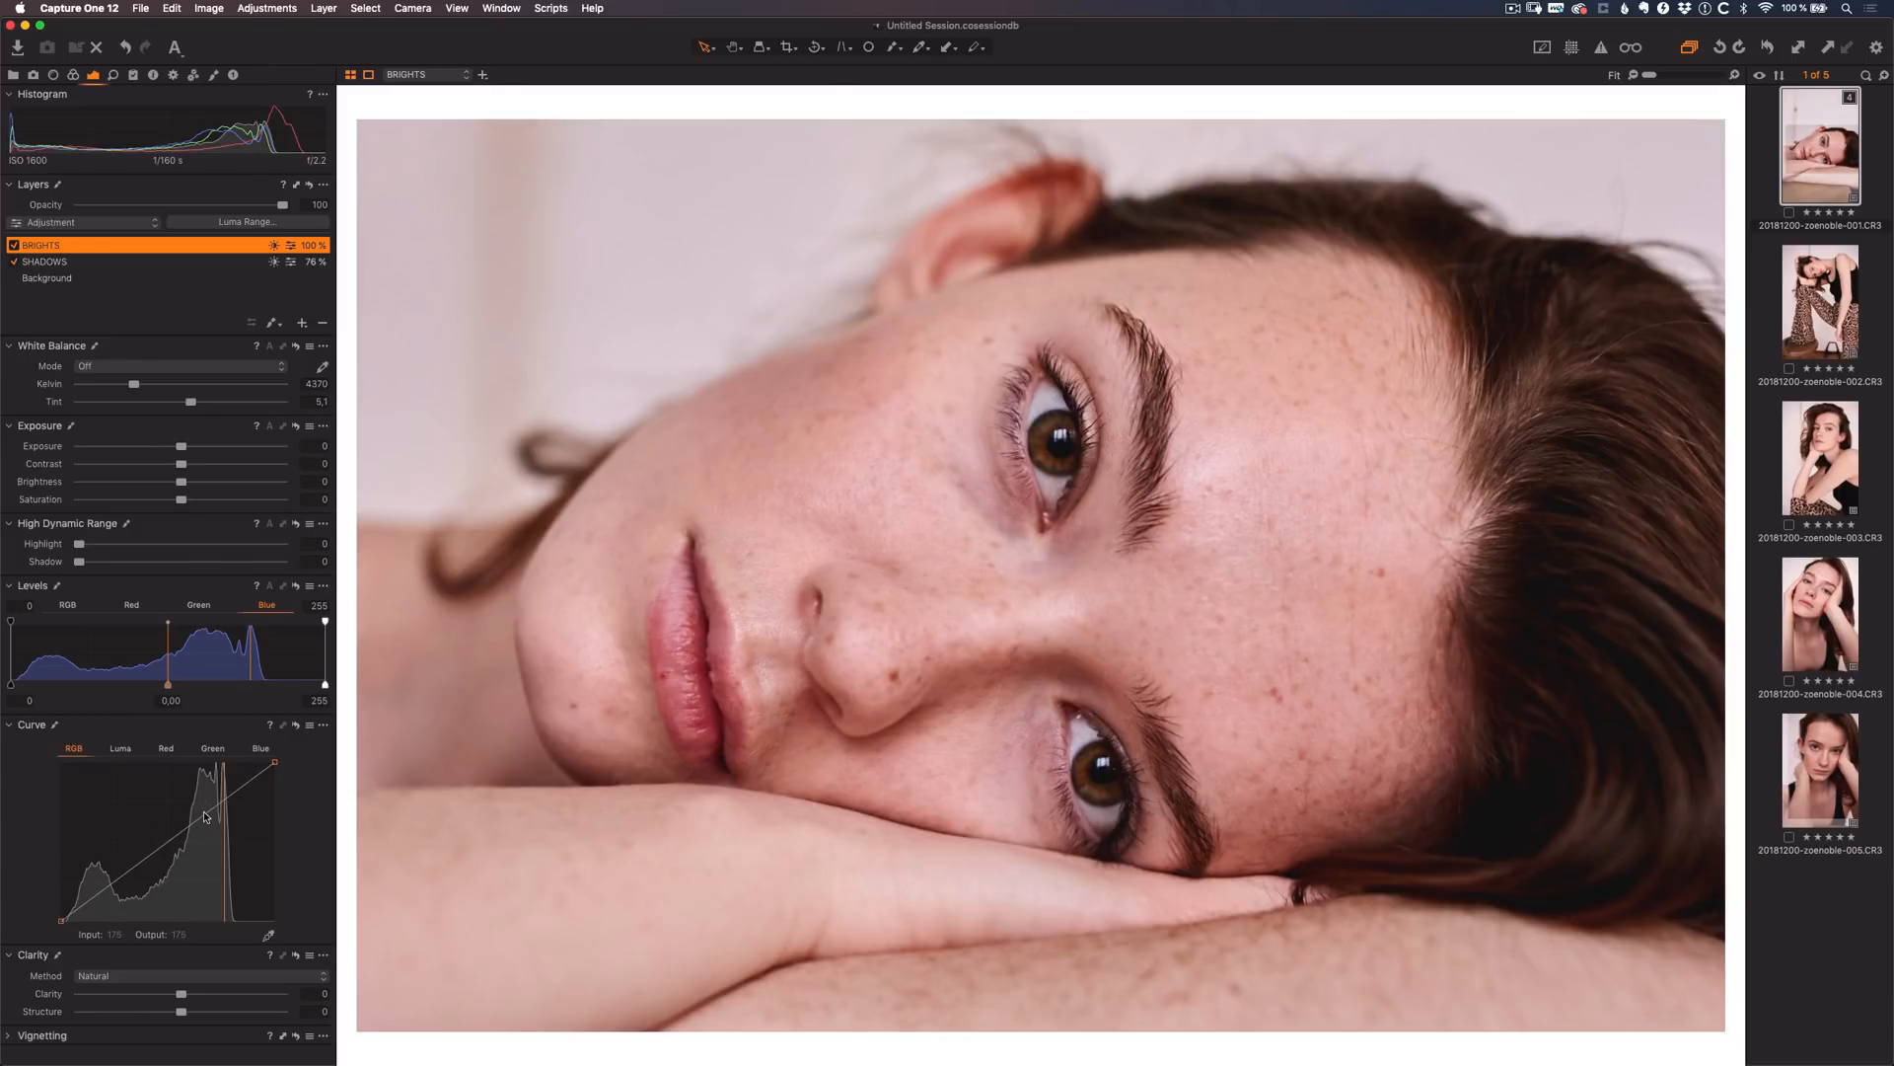
{"action": "left_click", "coordinate": [198, 817]}
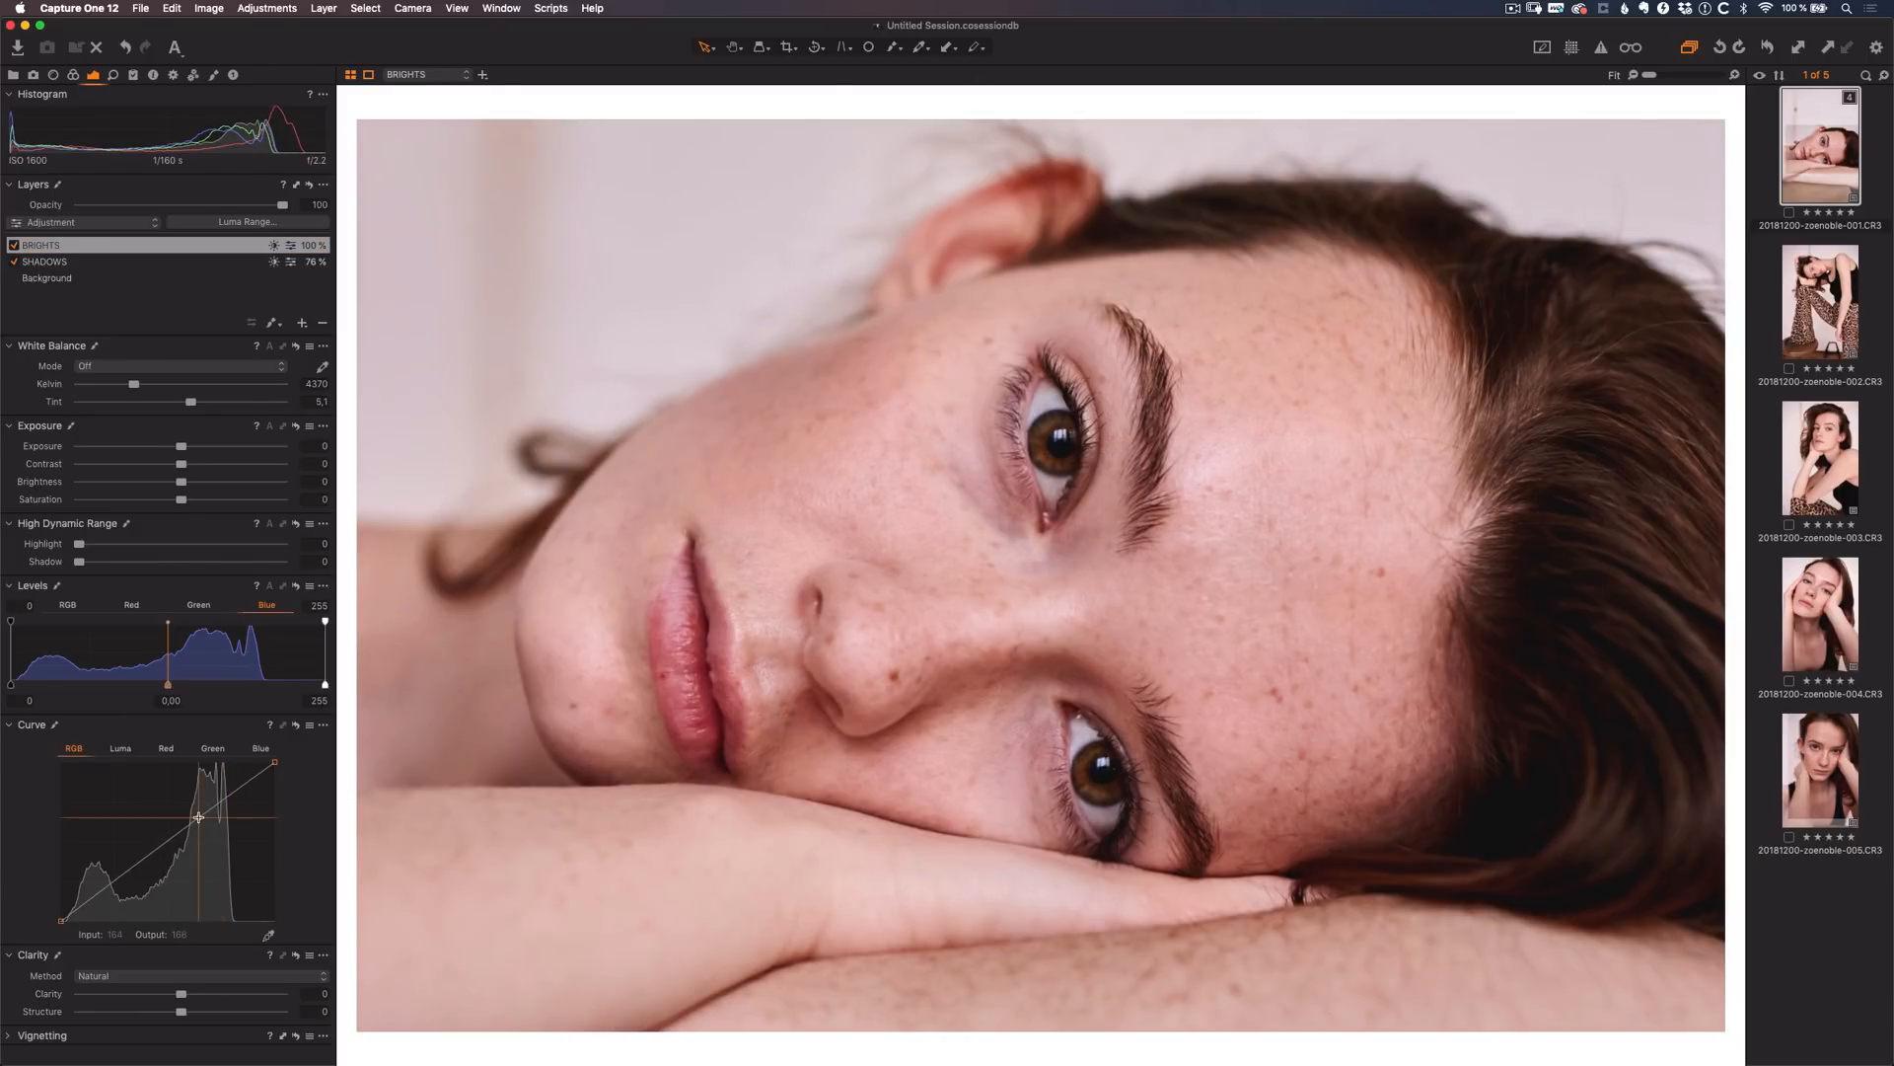
{"action": "left_click_drag", "start_coordinate": [199, 817], "coordinate": [194, 801]}
{"action": "left_click", "coordinate": [260, 750]}
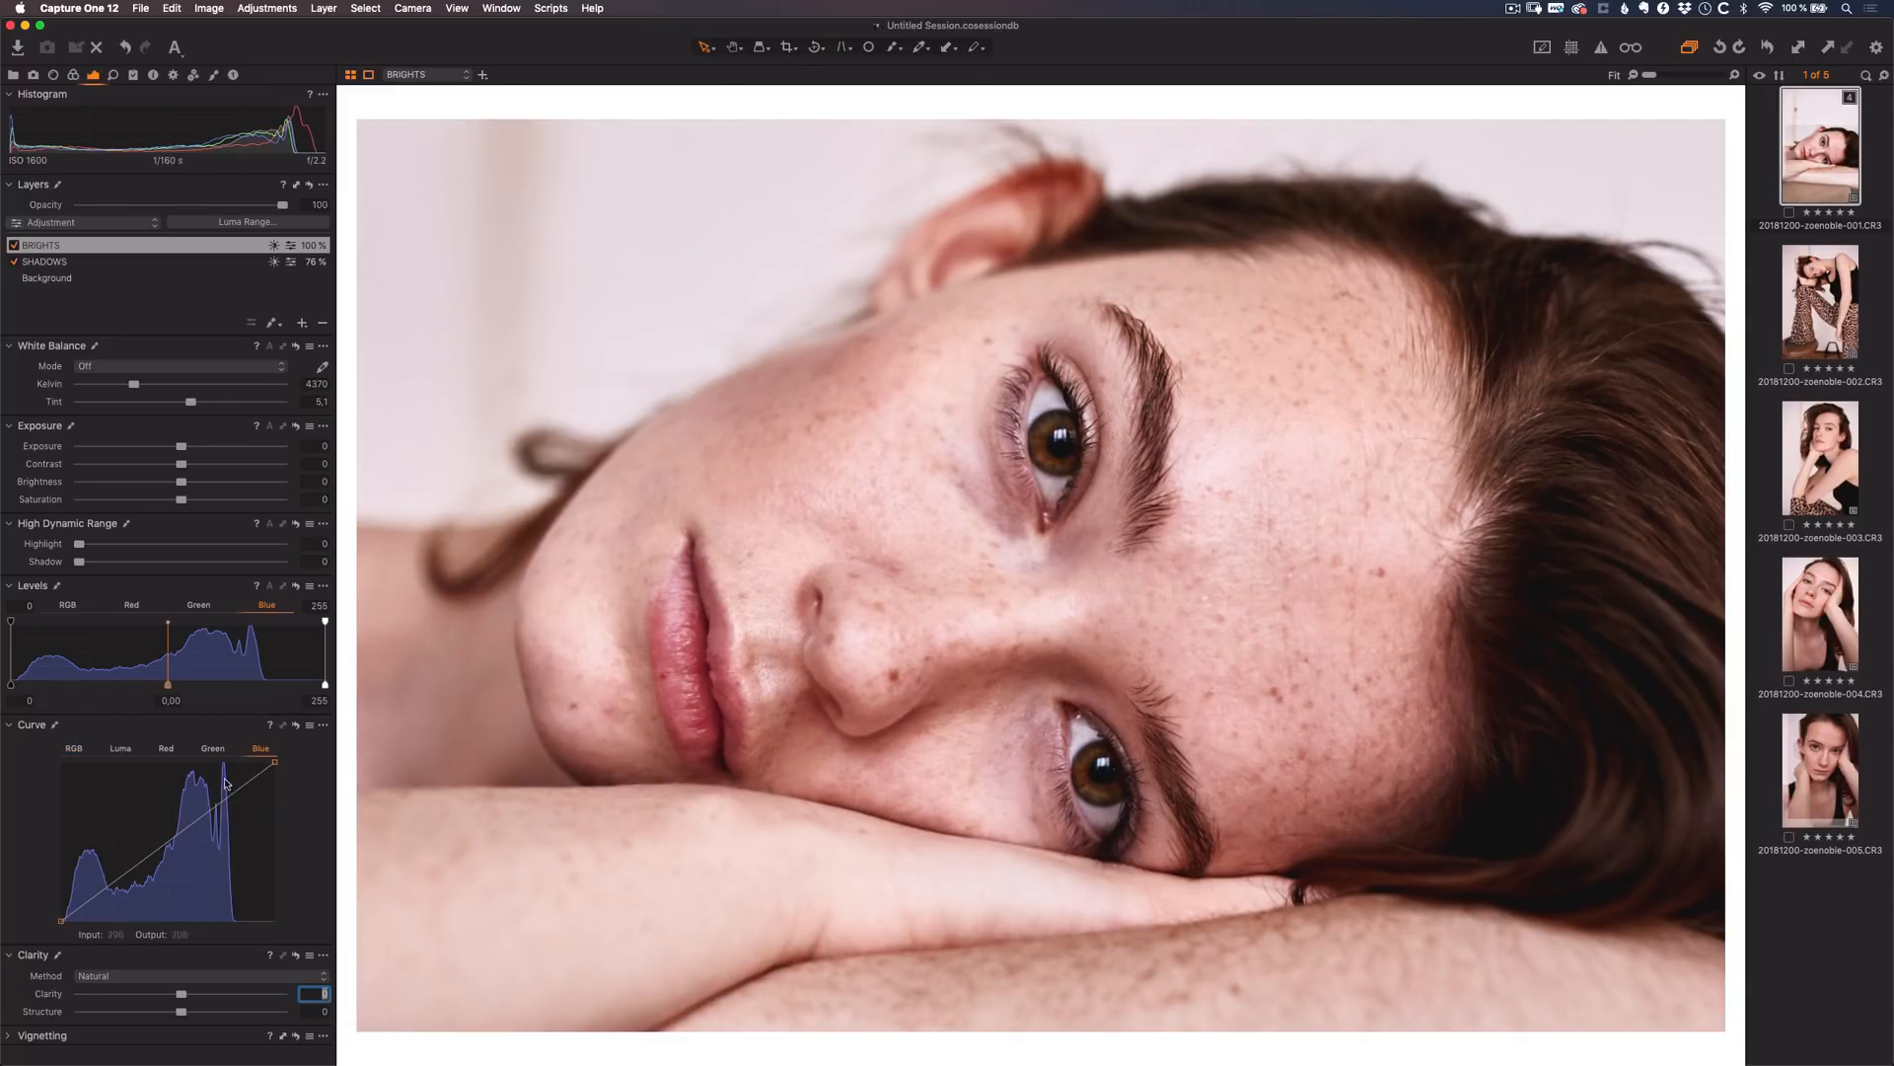
{"action": "left_click_drag", "start_coordinate": [202, 816], "coordinate": [192, 815]}
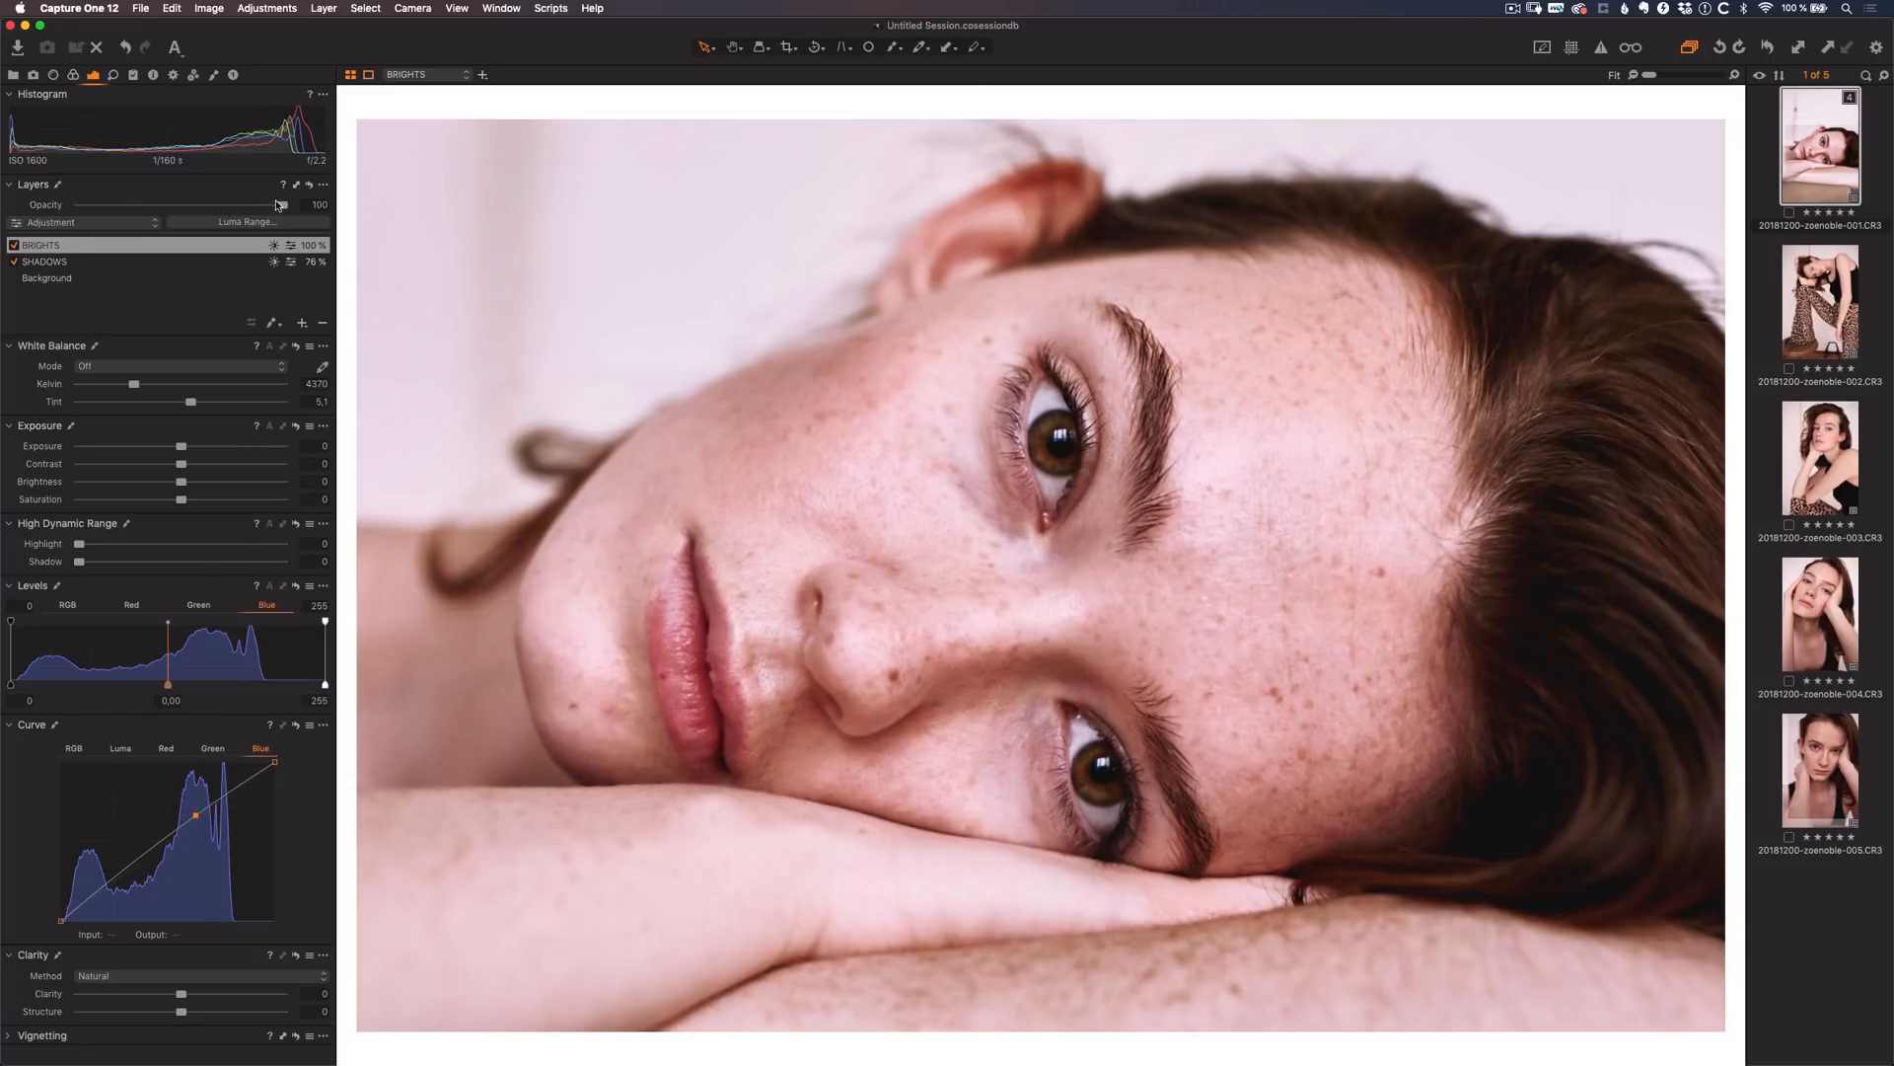
- Reduce the BRIGHTS layer's opacity to 53 and compare the image with and without the layer
{"action": "left_click_drag", "start_coordinate": [283, 205], "coordinate": [185, 221]}
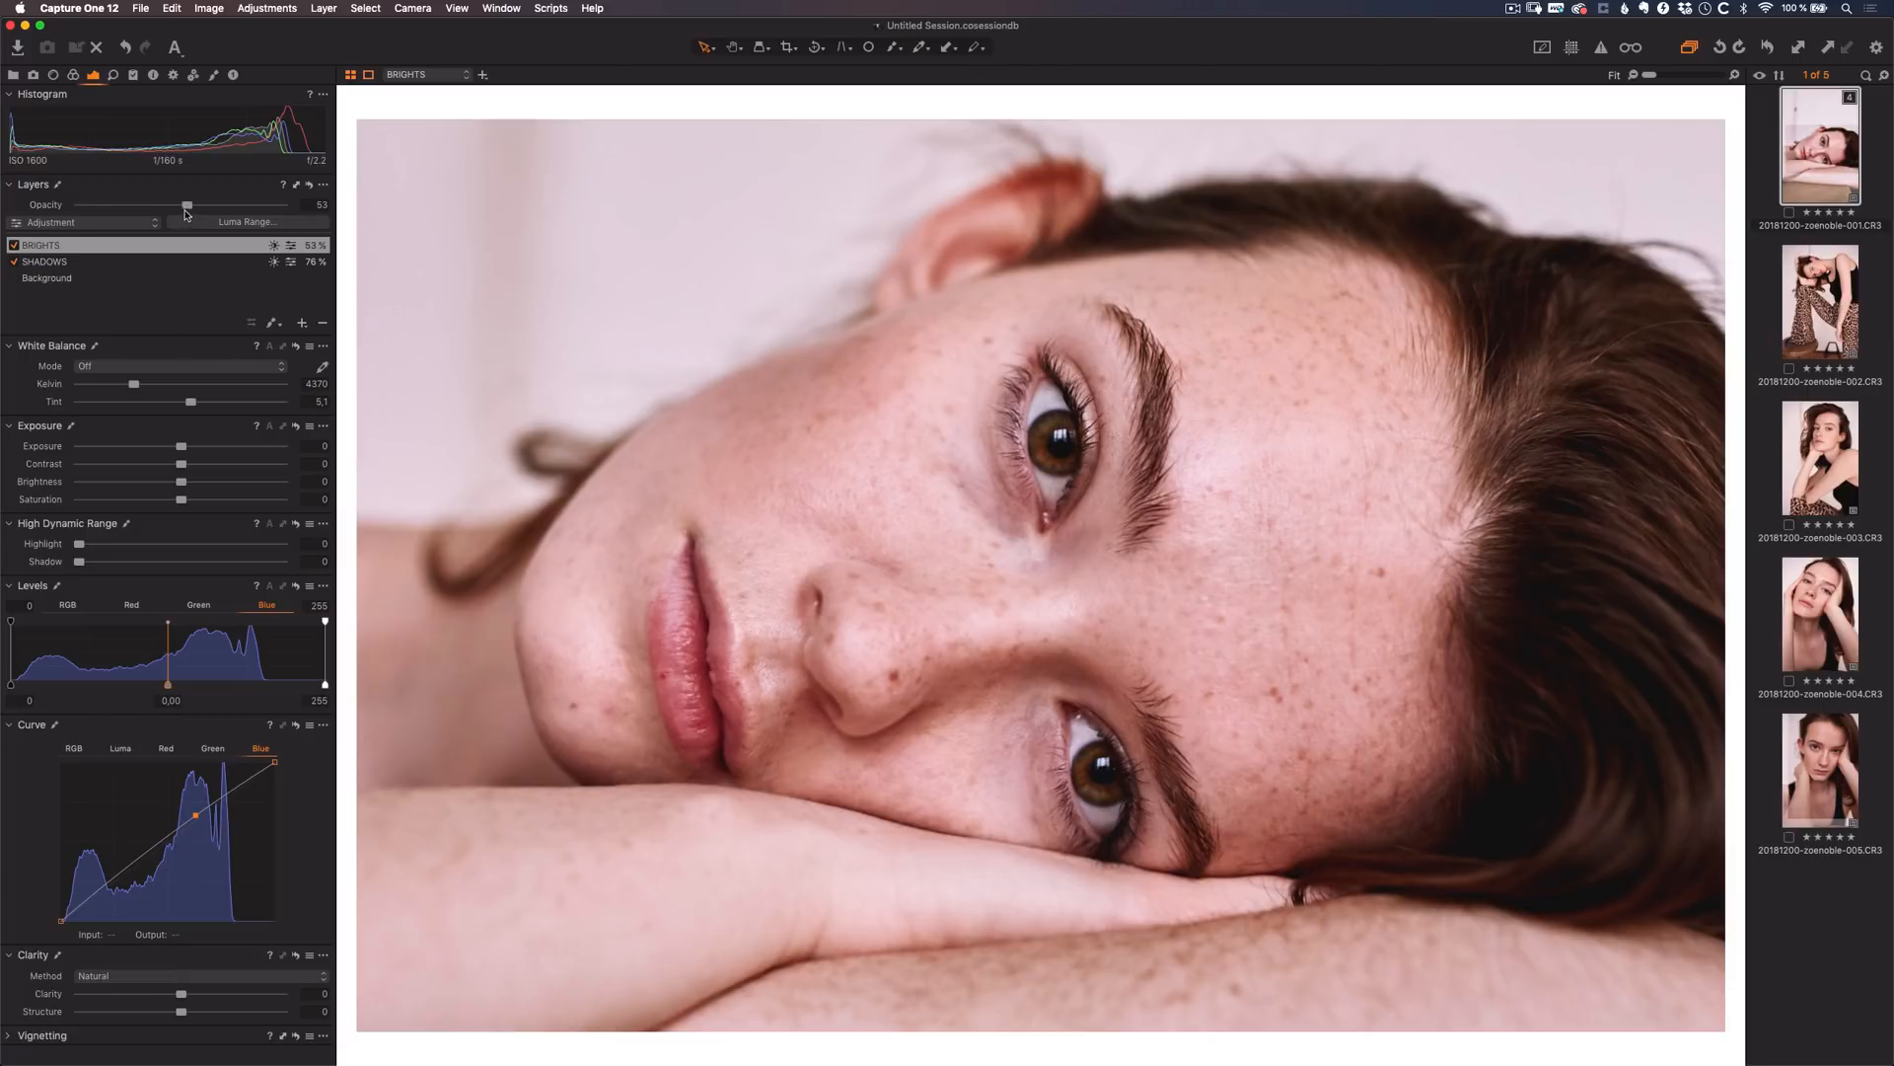
{"action": "left_click", "coordinate": [13, 245]}
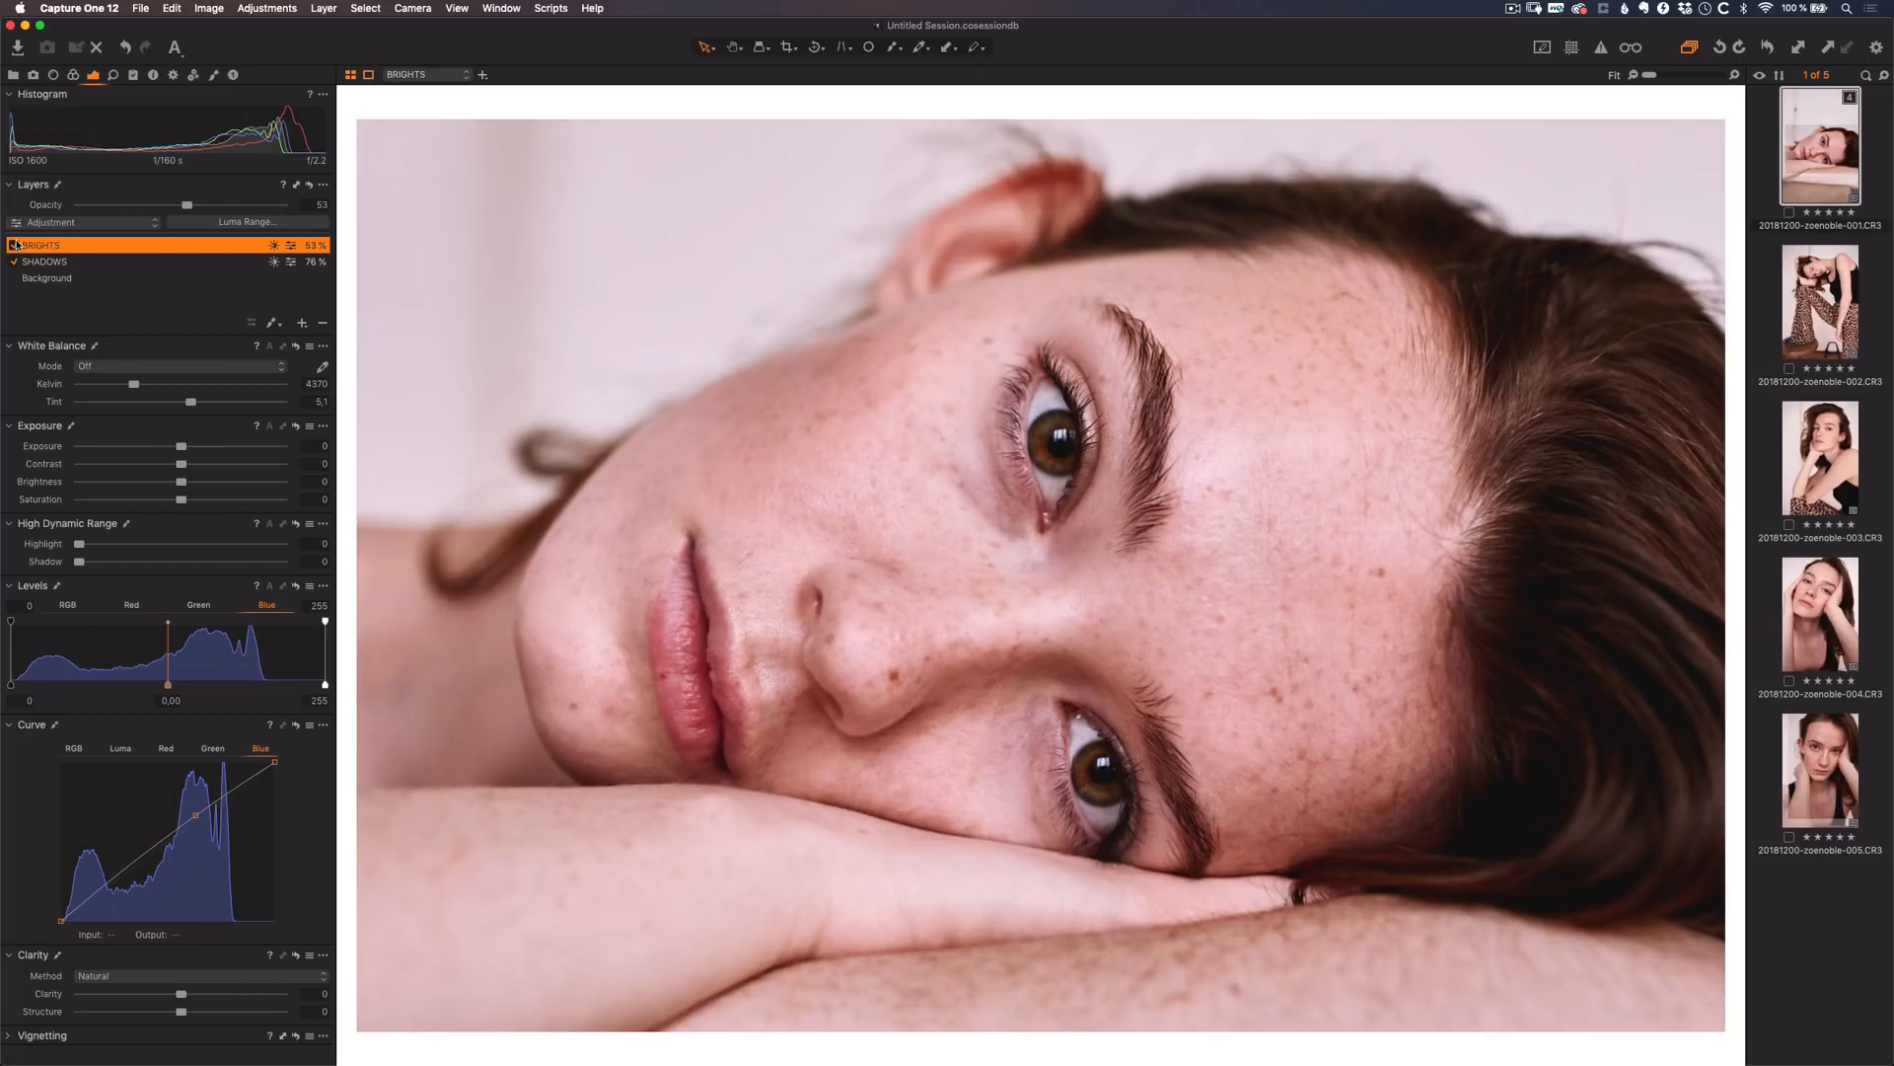
{"action": "left_click", "coordinate": [15, 244]}
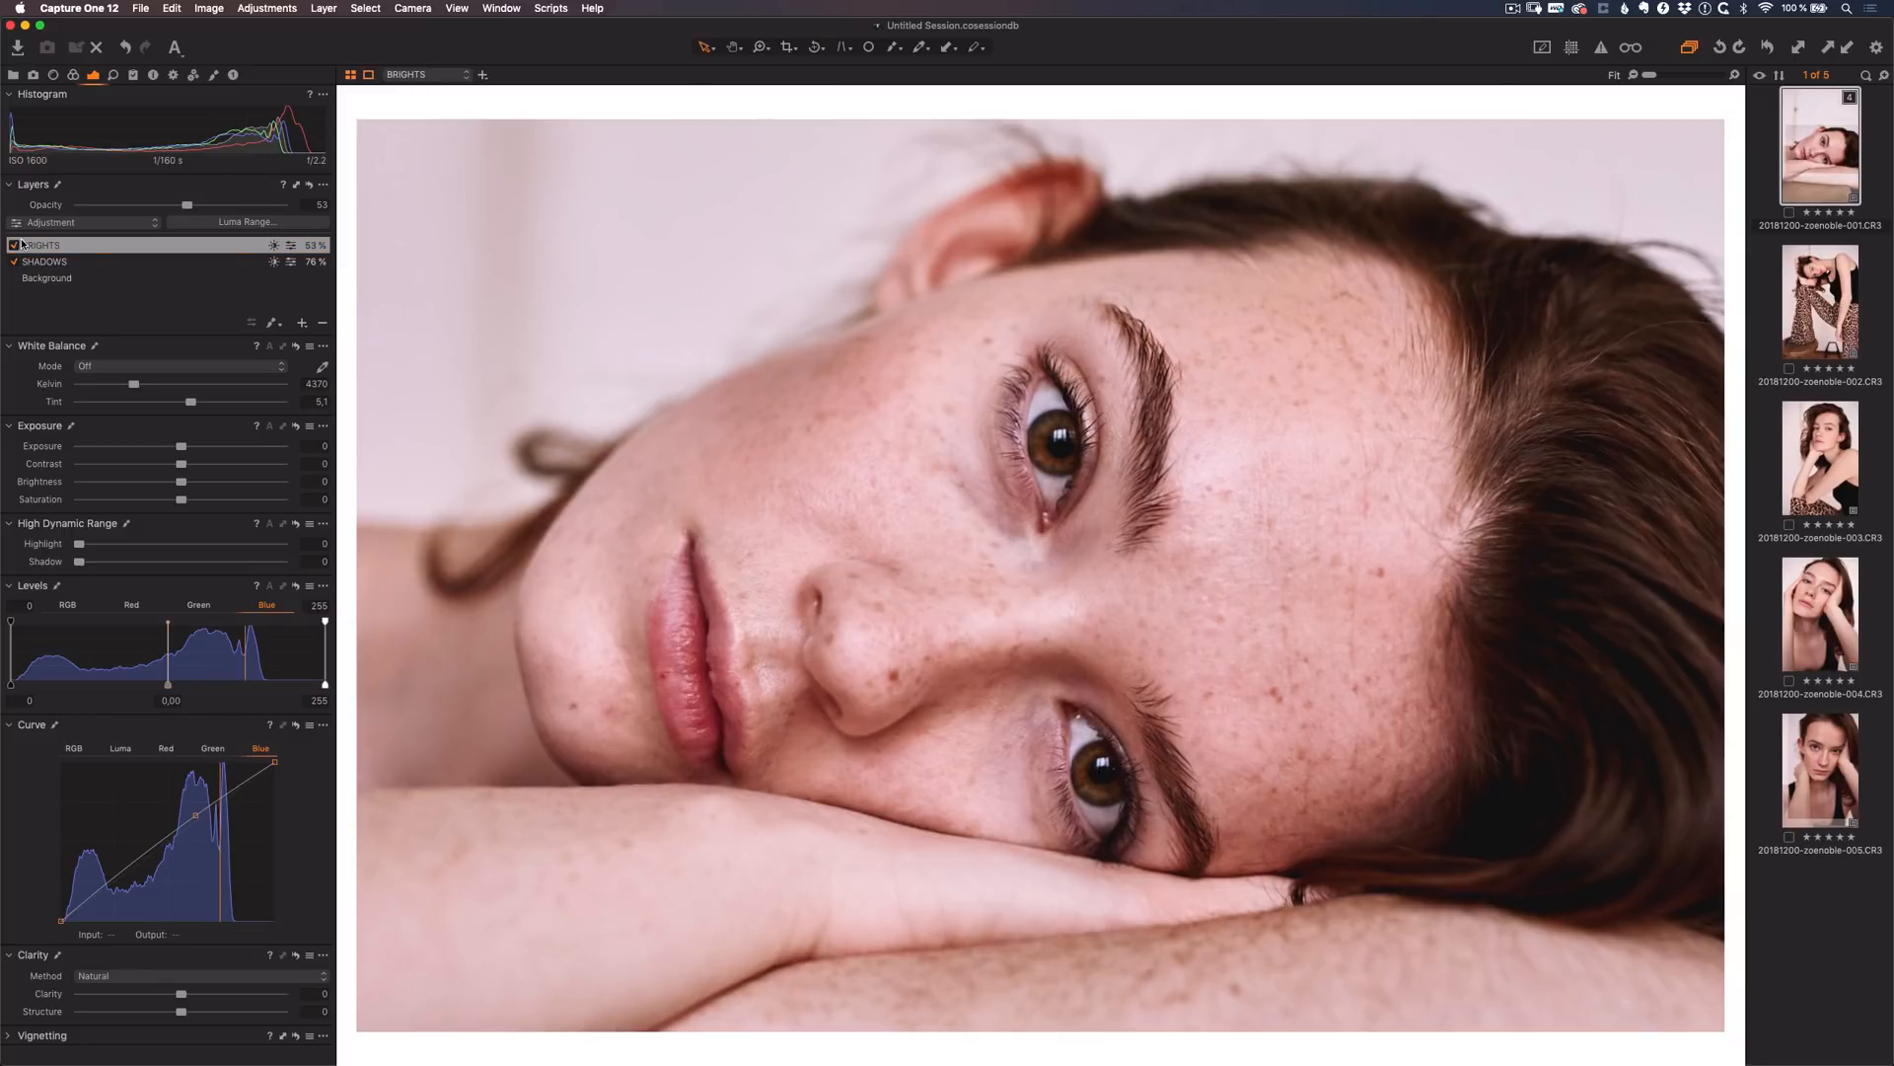
- View the upper eye at 100% and add a filled adjustment layer named SHARPEN
{"action": "key", "text": "z"}
{"action": "left_click", "coordinate": [1067, 455]}
{"action": "left_click", "coordinate": [1070, 475]}
{"action": "left_click", "coordinate": [1056, 568]}
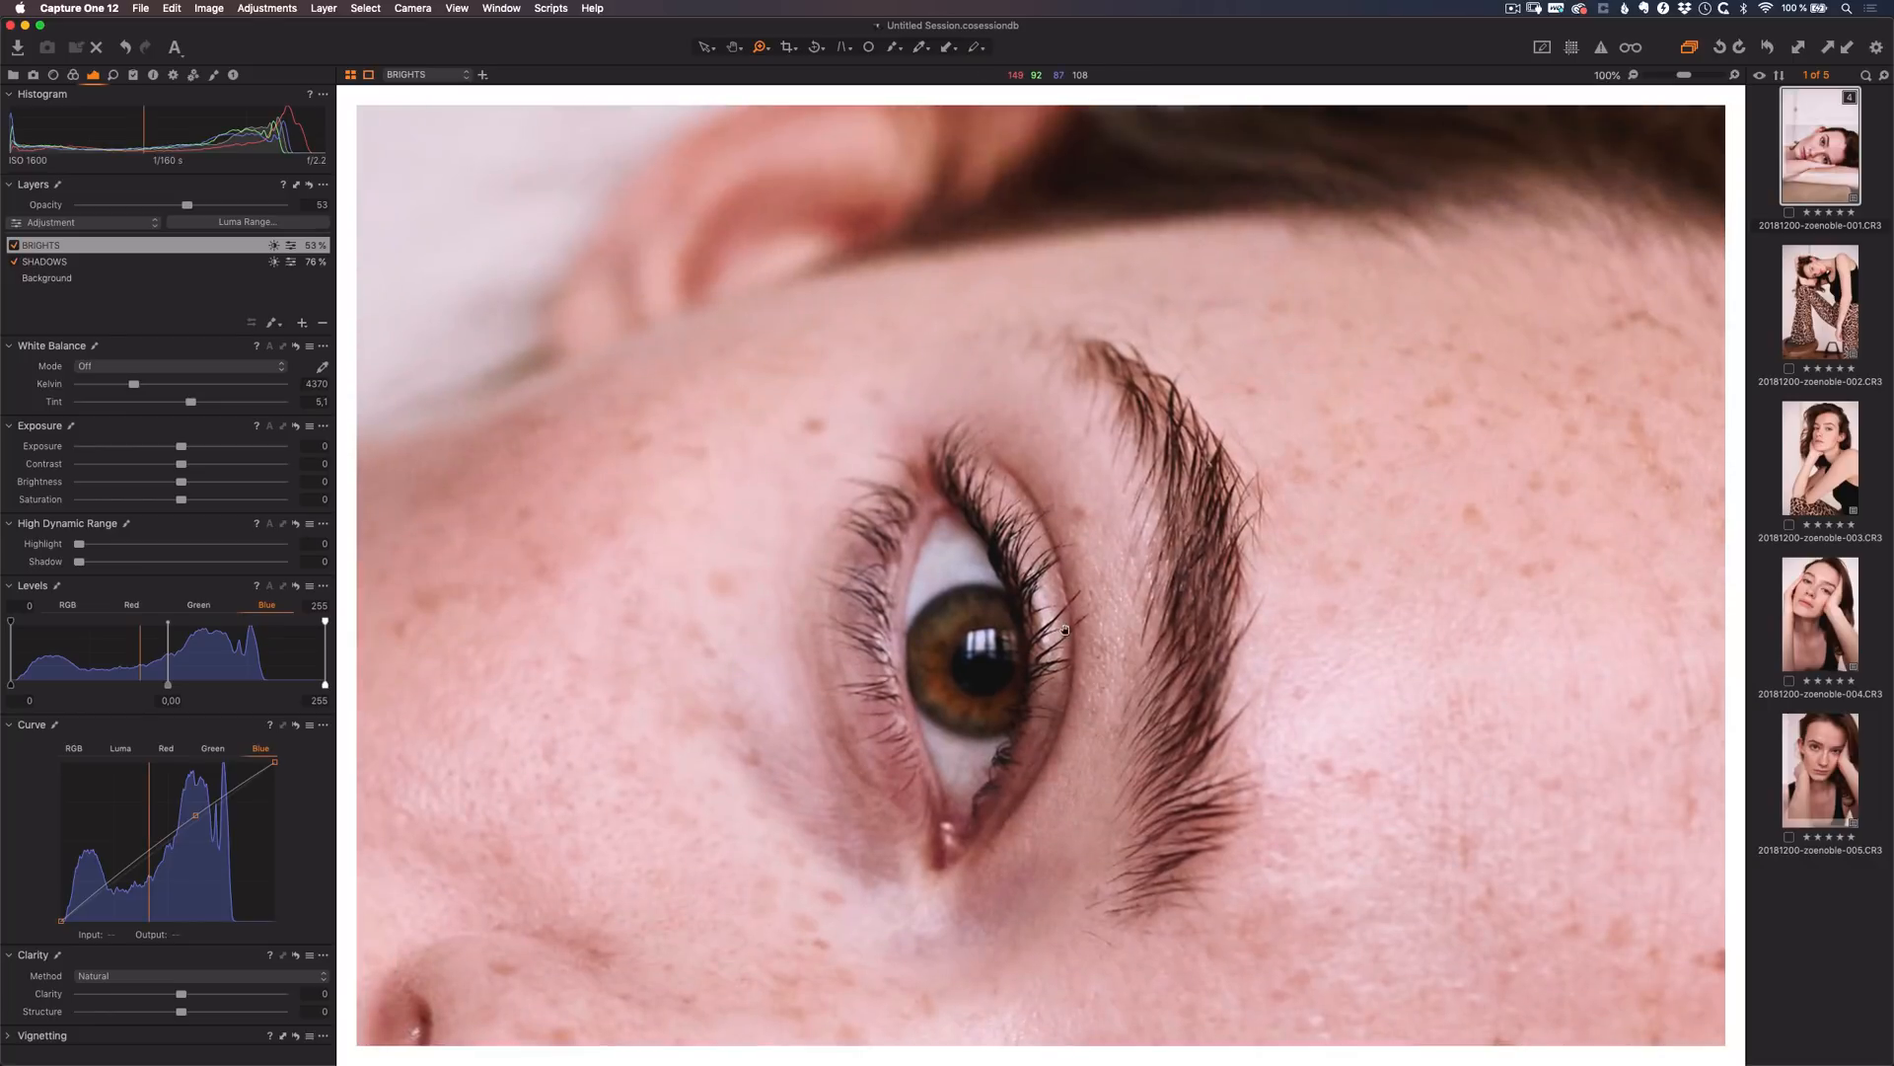
{"action": "left_click", "coordinate": [303, 325]}
{"action": "left_click", "coordinate": [340, 327]}
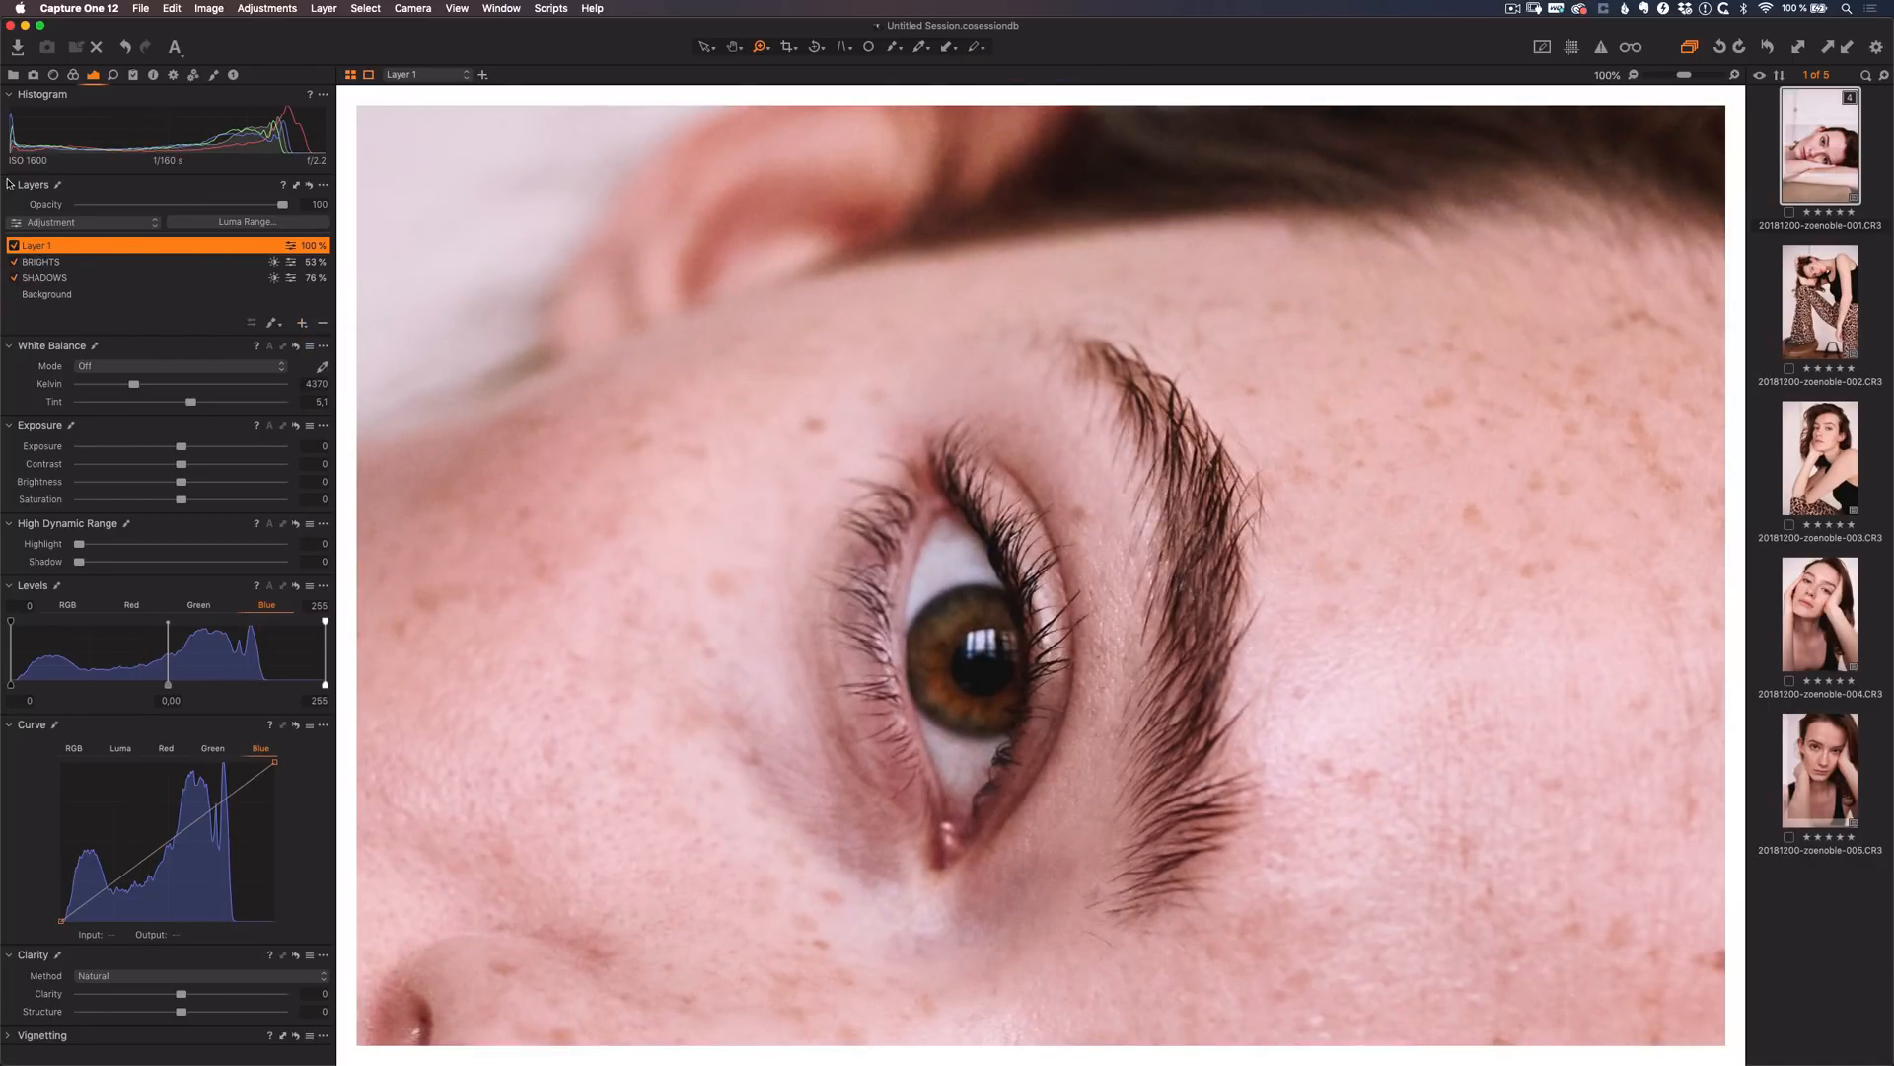
{"action": "type", "text": "SHARPEN"}
{"action": "key", "text": "Return"}
- Limit the SHARPEN layer's luma range to 0–83 with the upper falloff at 113, increase radius and sensitivity, and apply it
{"action": "left_click", "coordinate": [291, 225]}
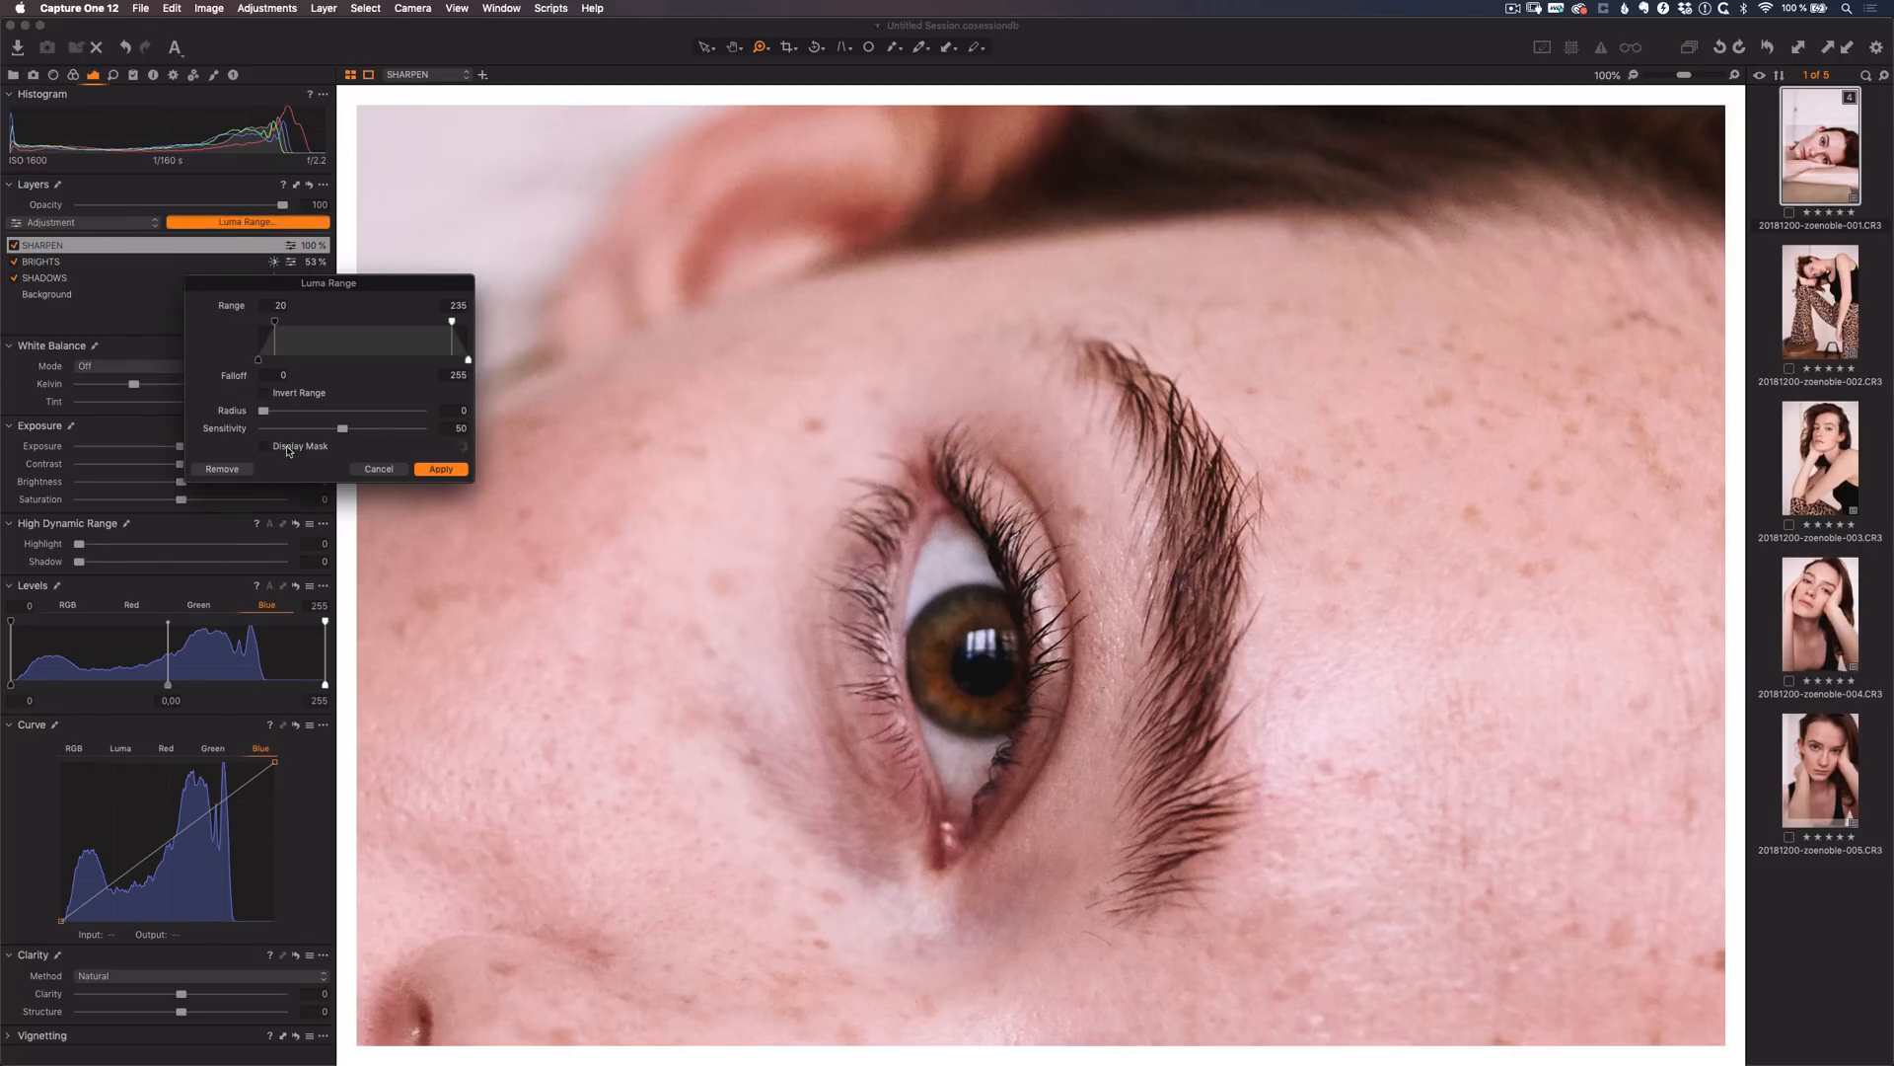
{"action": "left_click", "coordinate": [289, 449]}
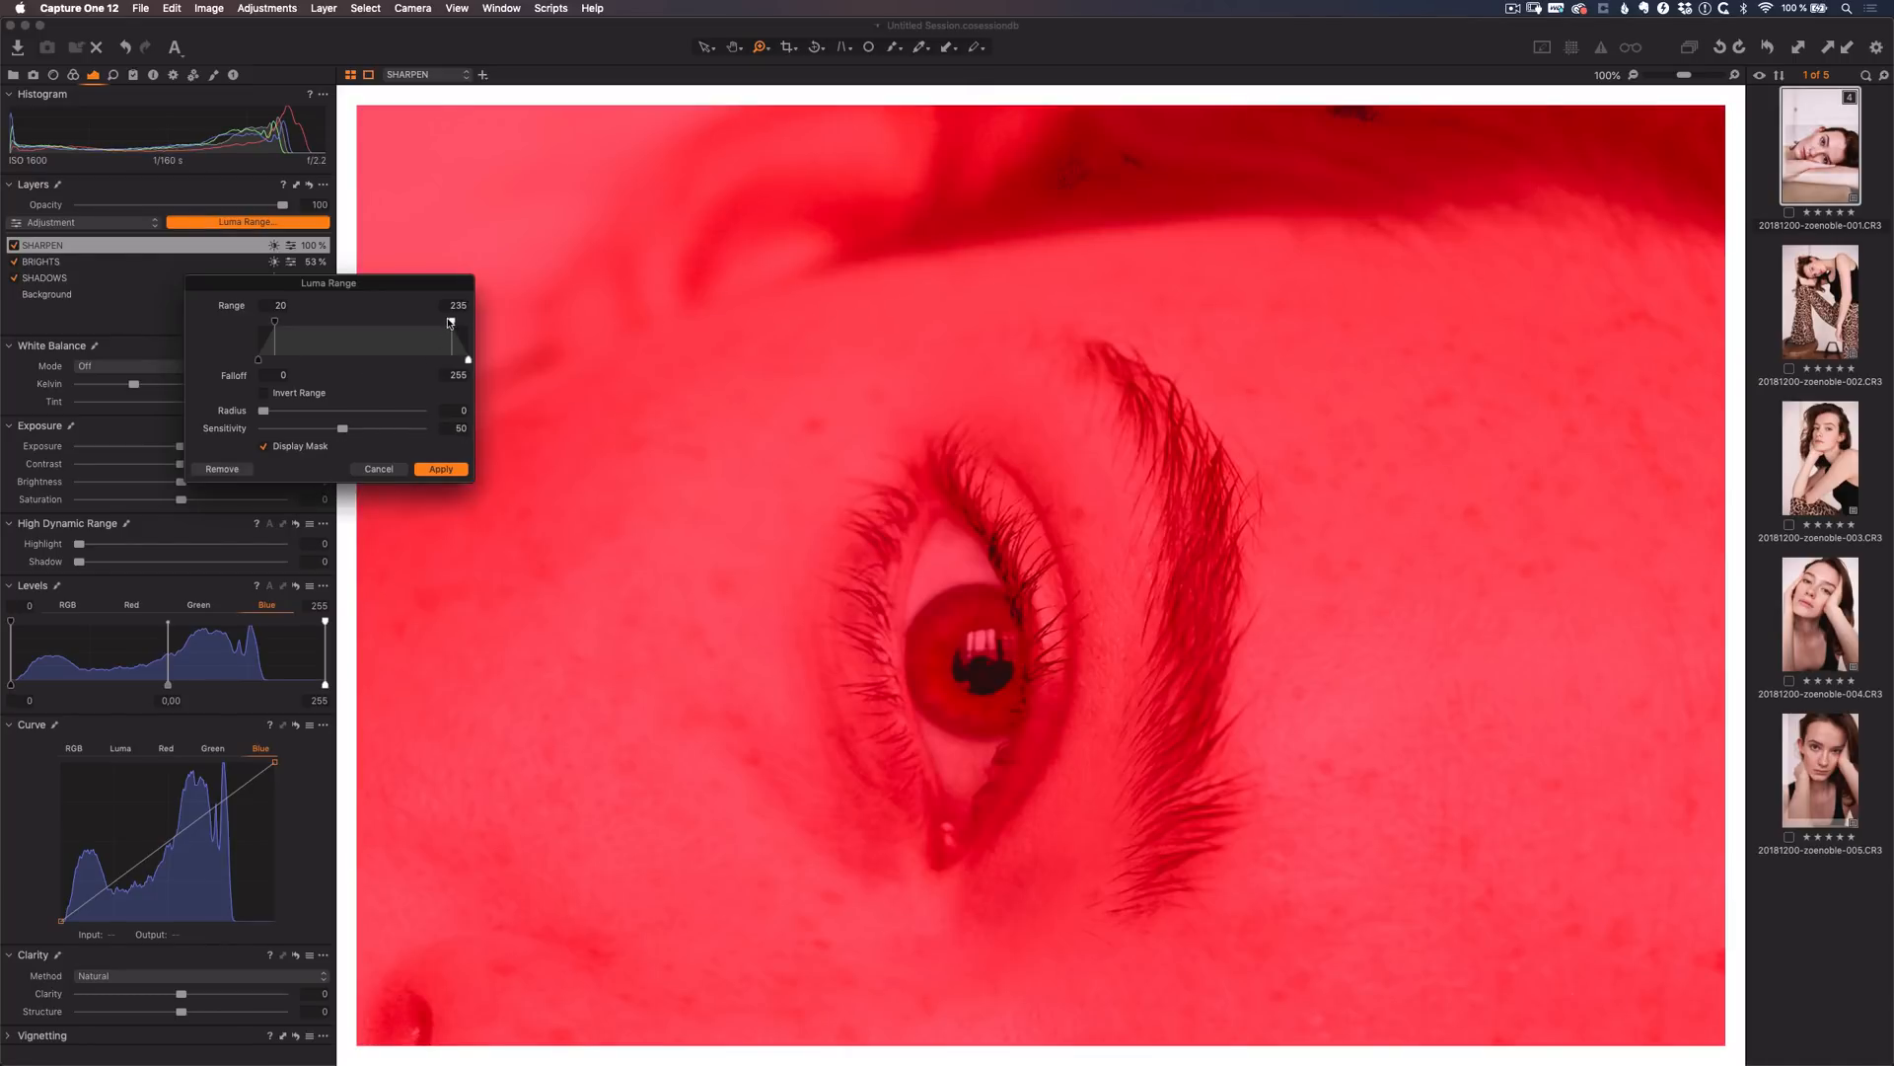
{"action": "left_click_drag", "start_coordinate": [451, 322], "coordinate": [351, 362]}
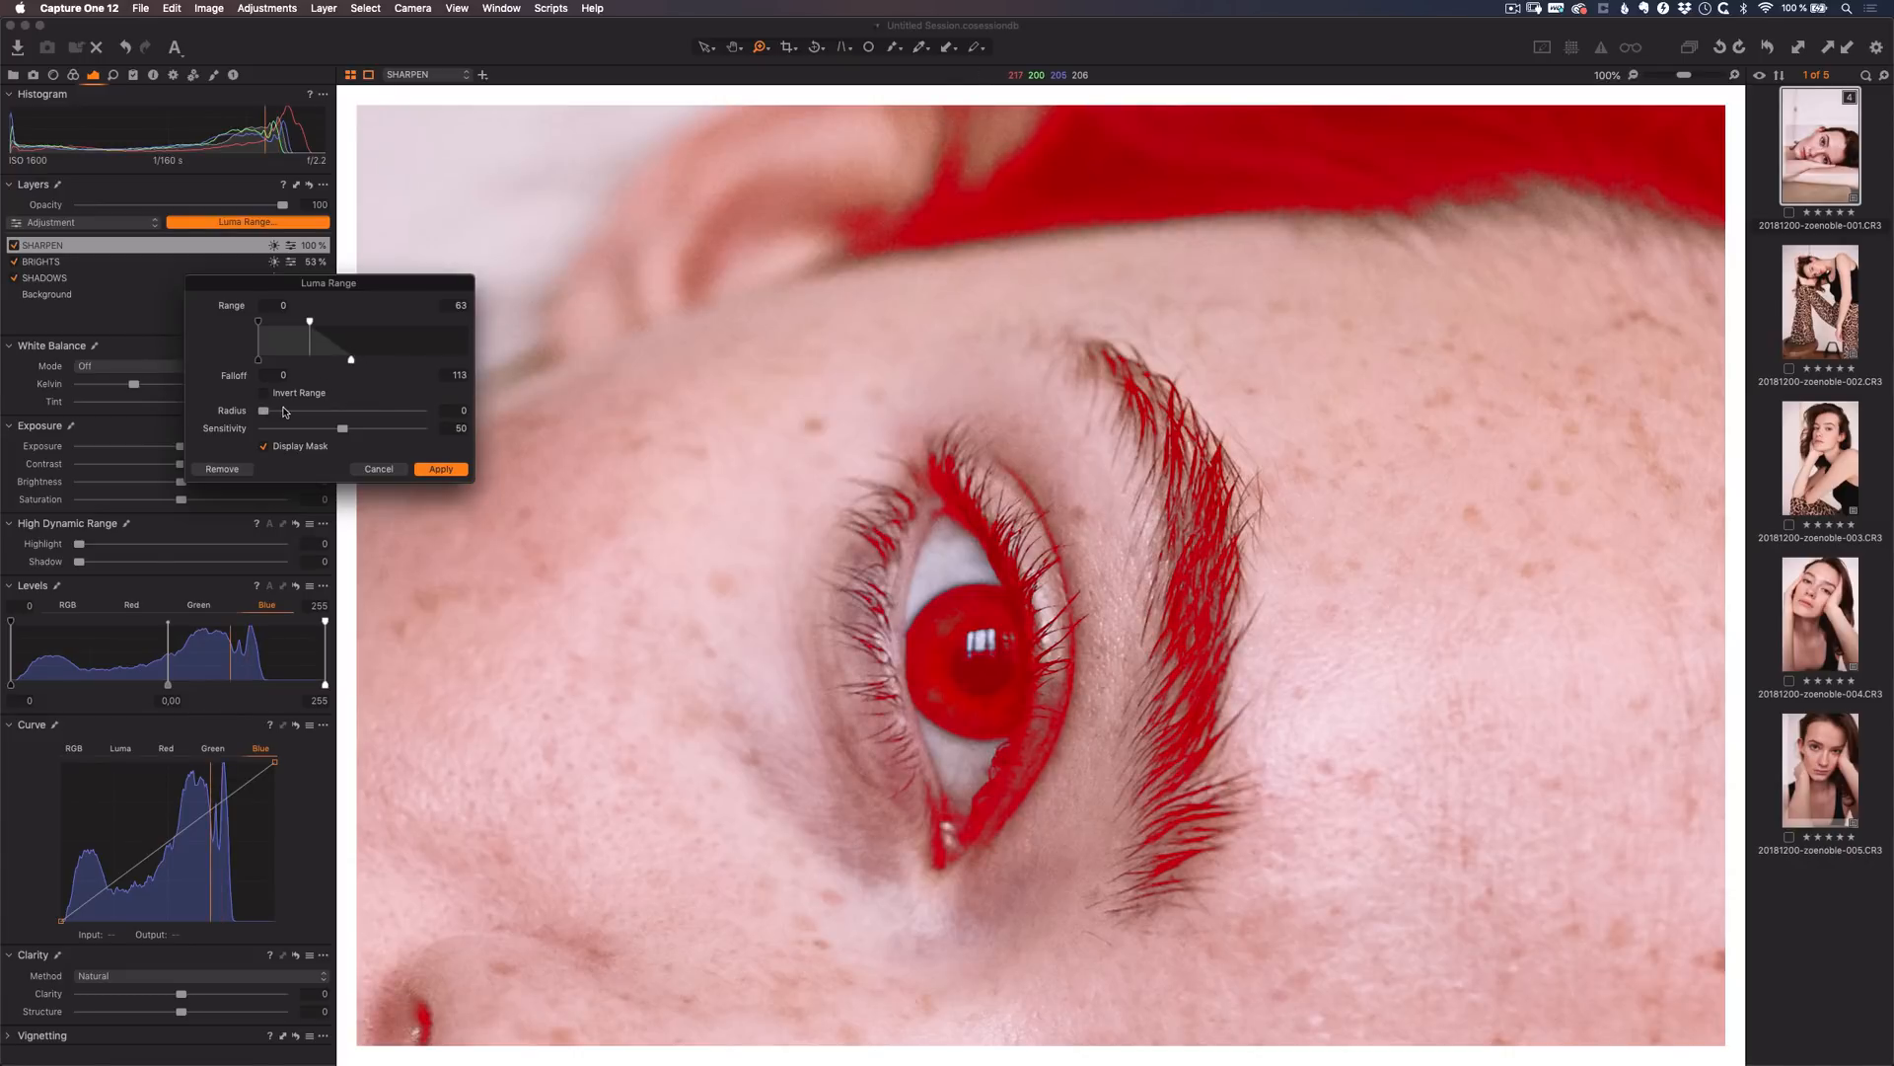
{"action": "left_click_drag", "start_coordinate": [263, 411], "coordinate": [291, 412]}
{"action": "left_click_drag", "start_coordinate": [341, 431], "coordinate": [359, 440]}
{"action": "left_click", "coordinate": [441, 469]}
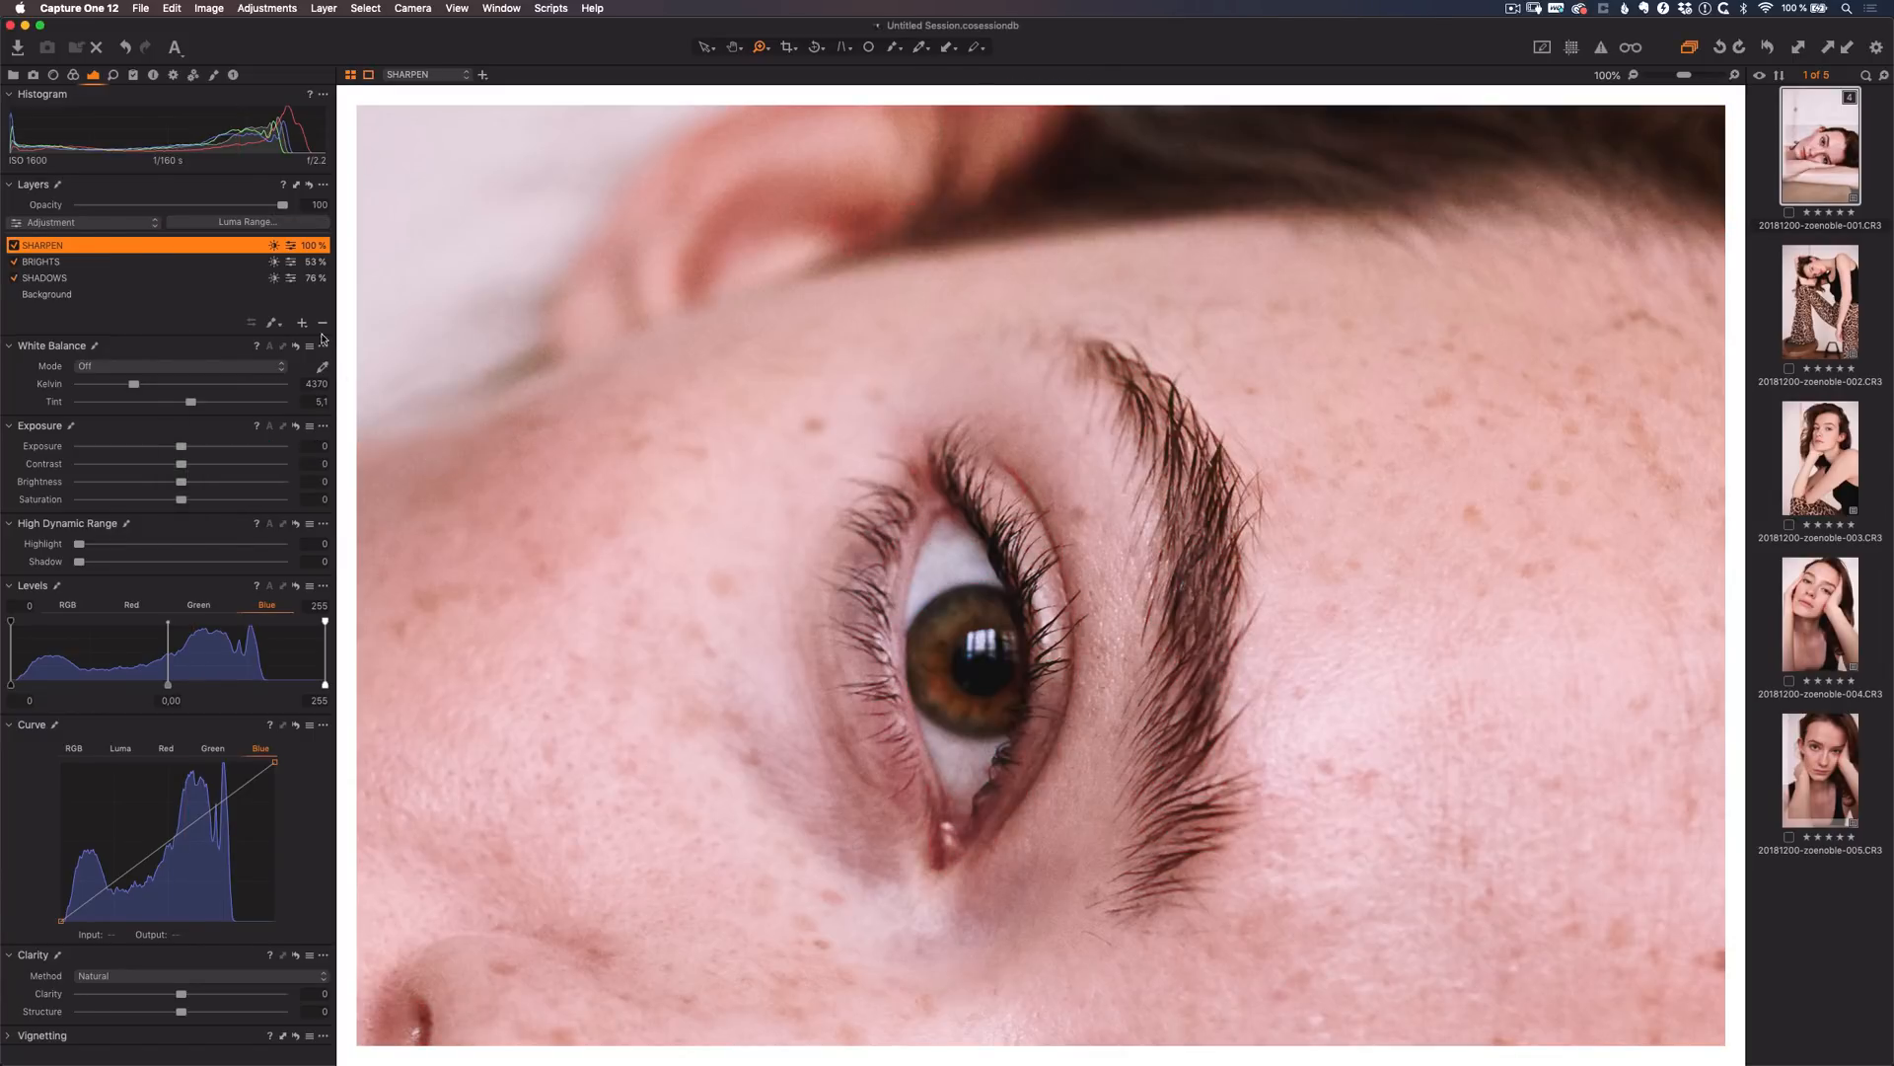
- Add sharpening to the SHARPEN layer, testing the amount at 1000, increasing the radius, and pulling the amount back down
{"action": "left_click", "coordinate": [113, 76]}
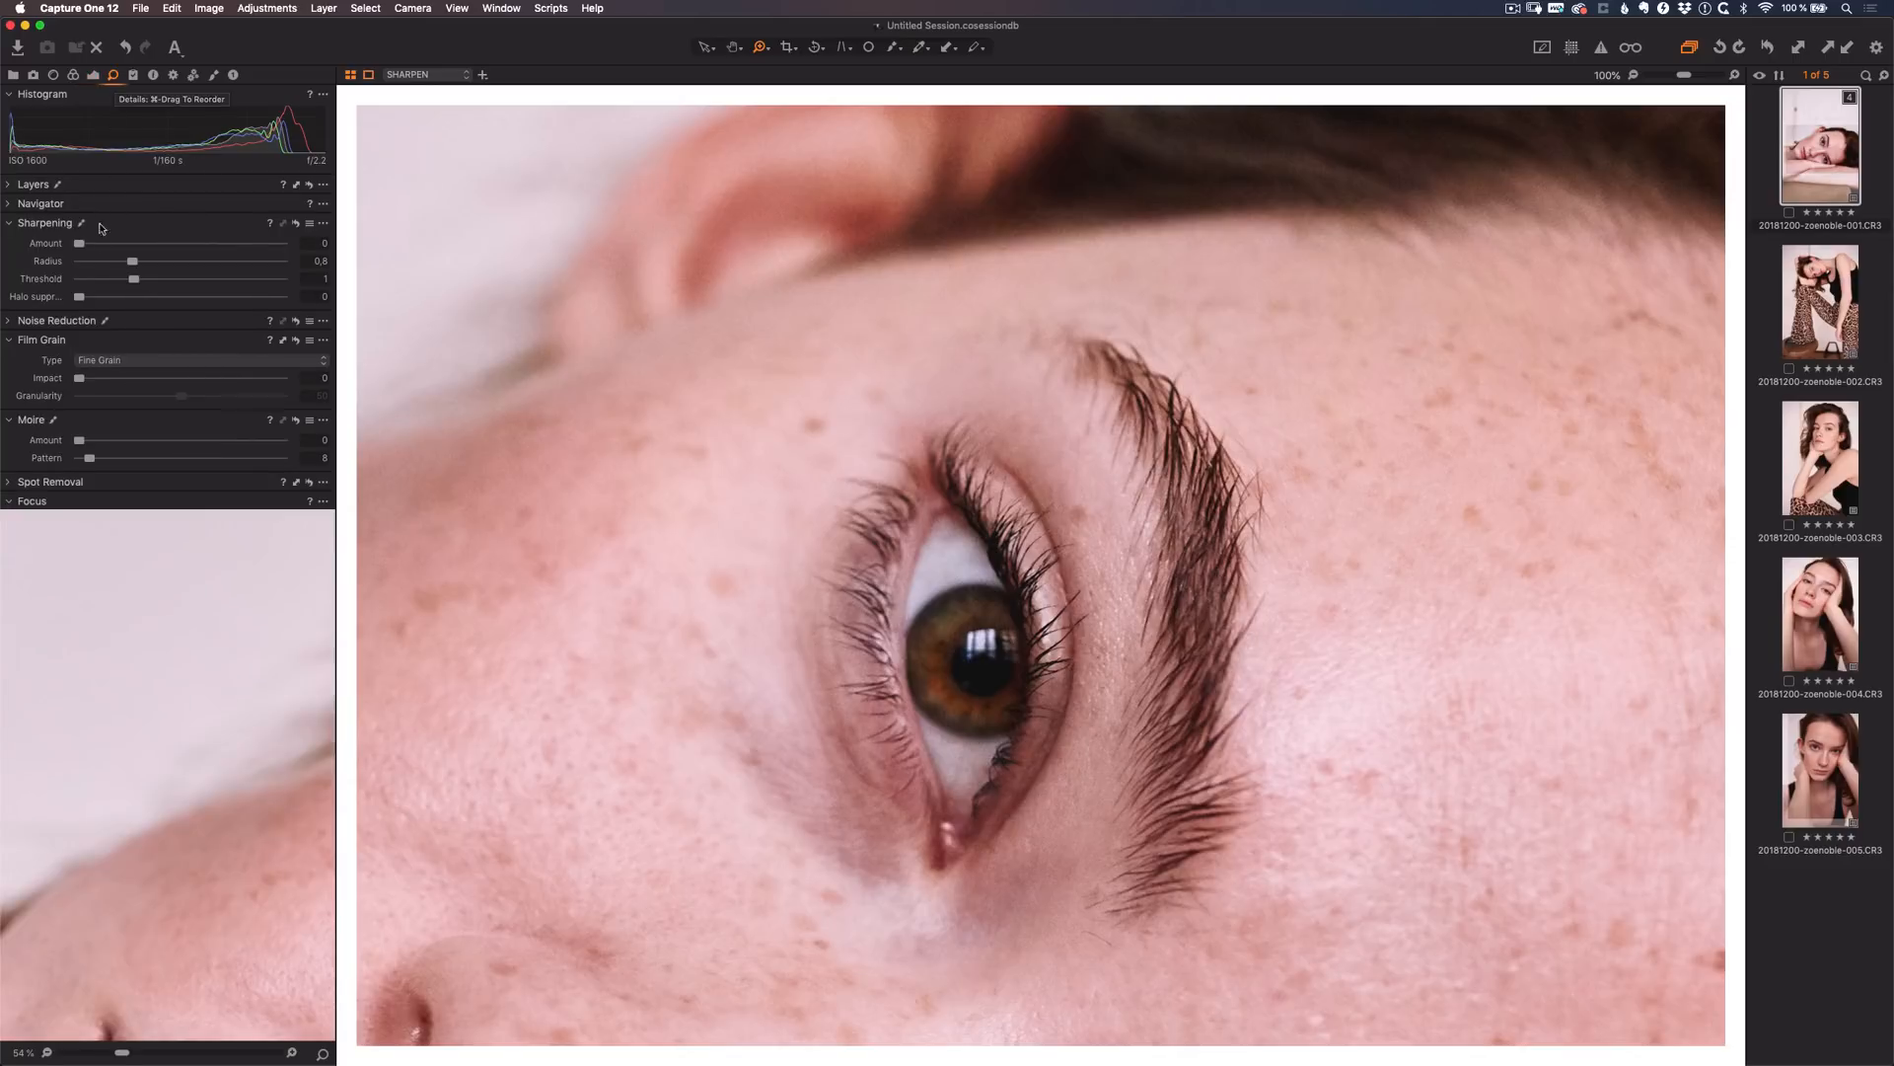
{"action": "left_click_drag", "start_coordinate": [79, 244], "coordinate": [287, 246]}
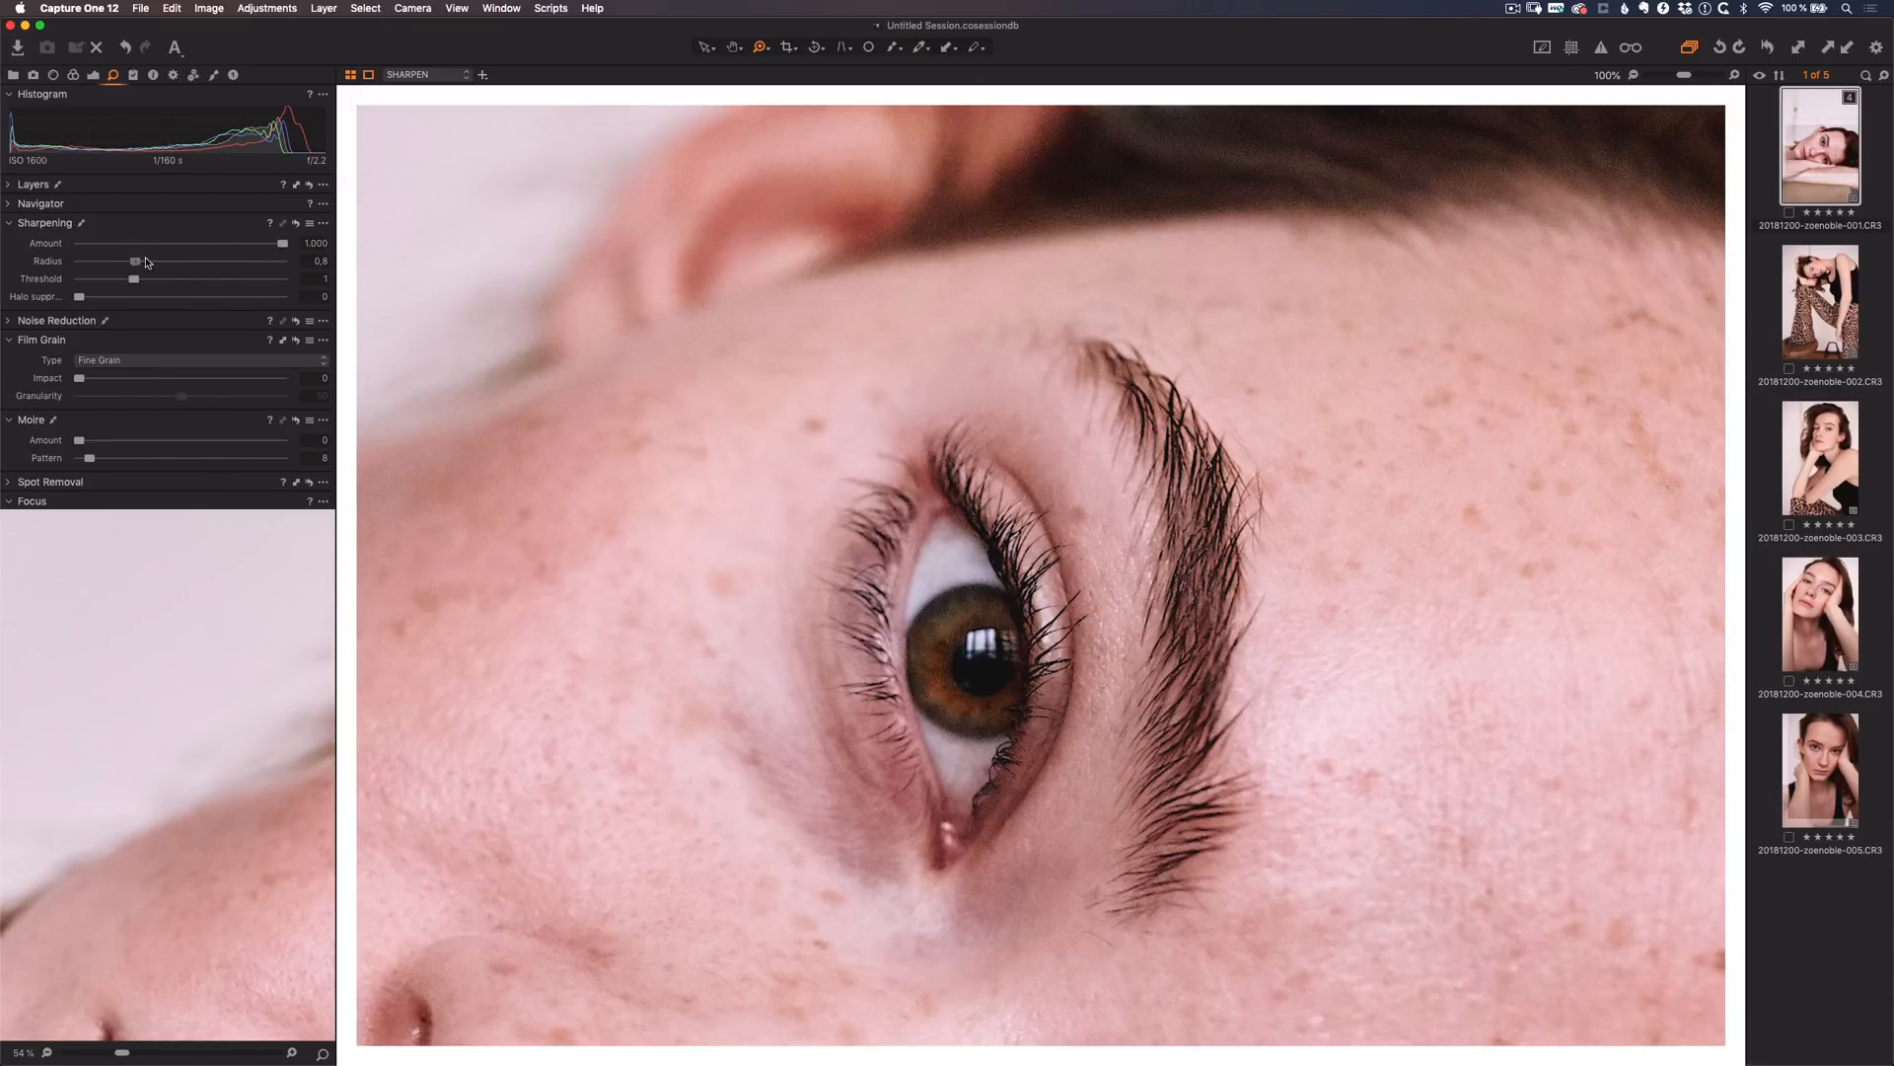
{"action": "left_click_drag", "start_coordinate": [132, 260], "coordinate": [173, 260]}
{"action": "left_click_drag", "start_coordinate": [288, 250], "coordinate": [154, 261]}
- Compare the eye with and without the SHARPEN layer and reduce the layer's opacity to 78
{"action": "left_click", "coordinate": [93, 75]}
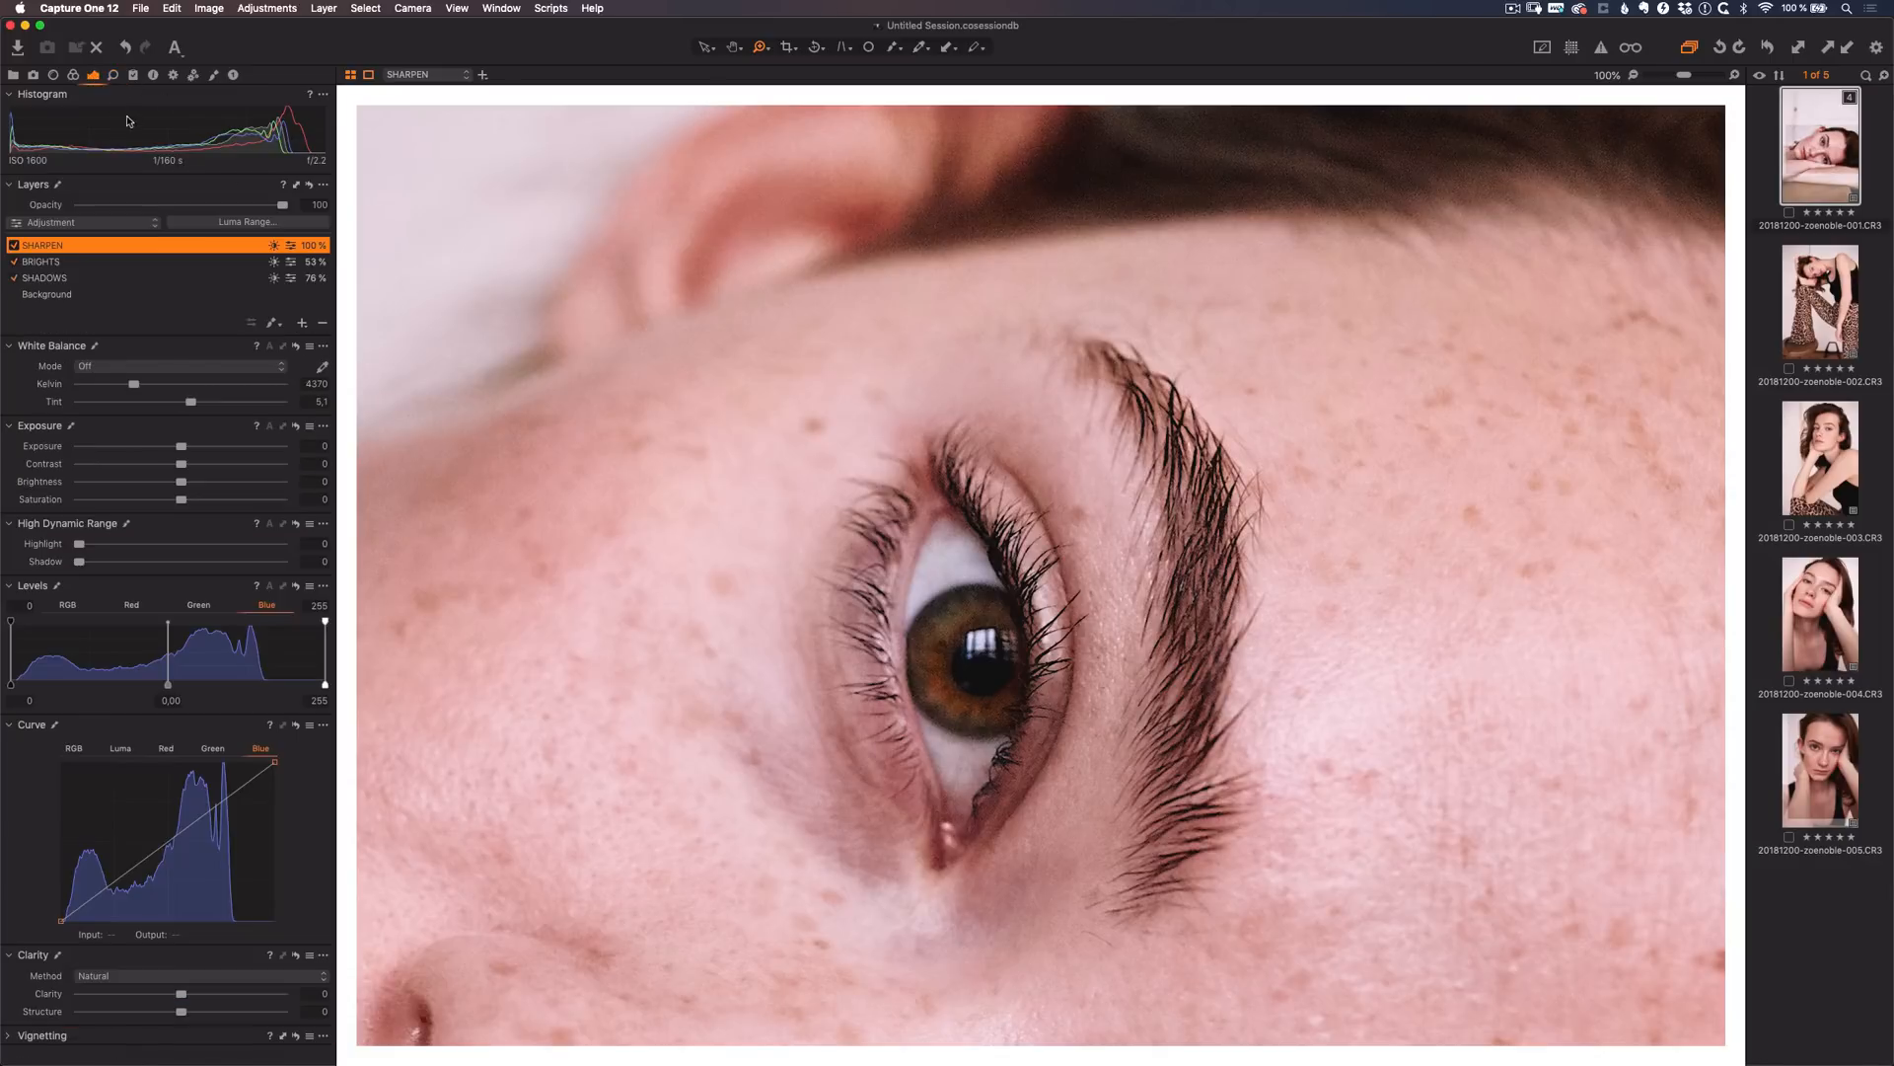
{"action": "left_click", "coordinate": [14, 245]}
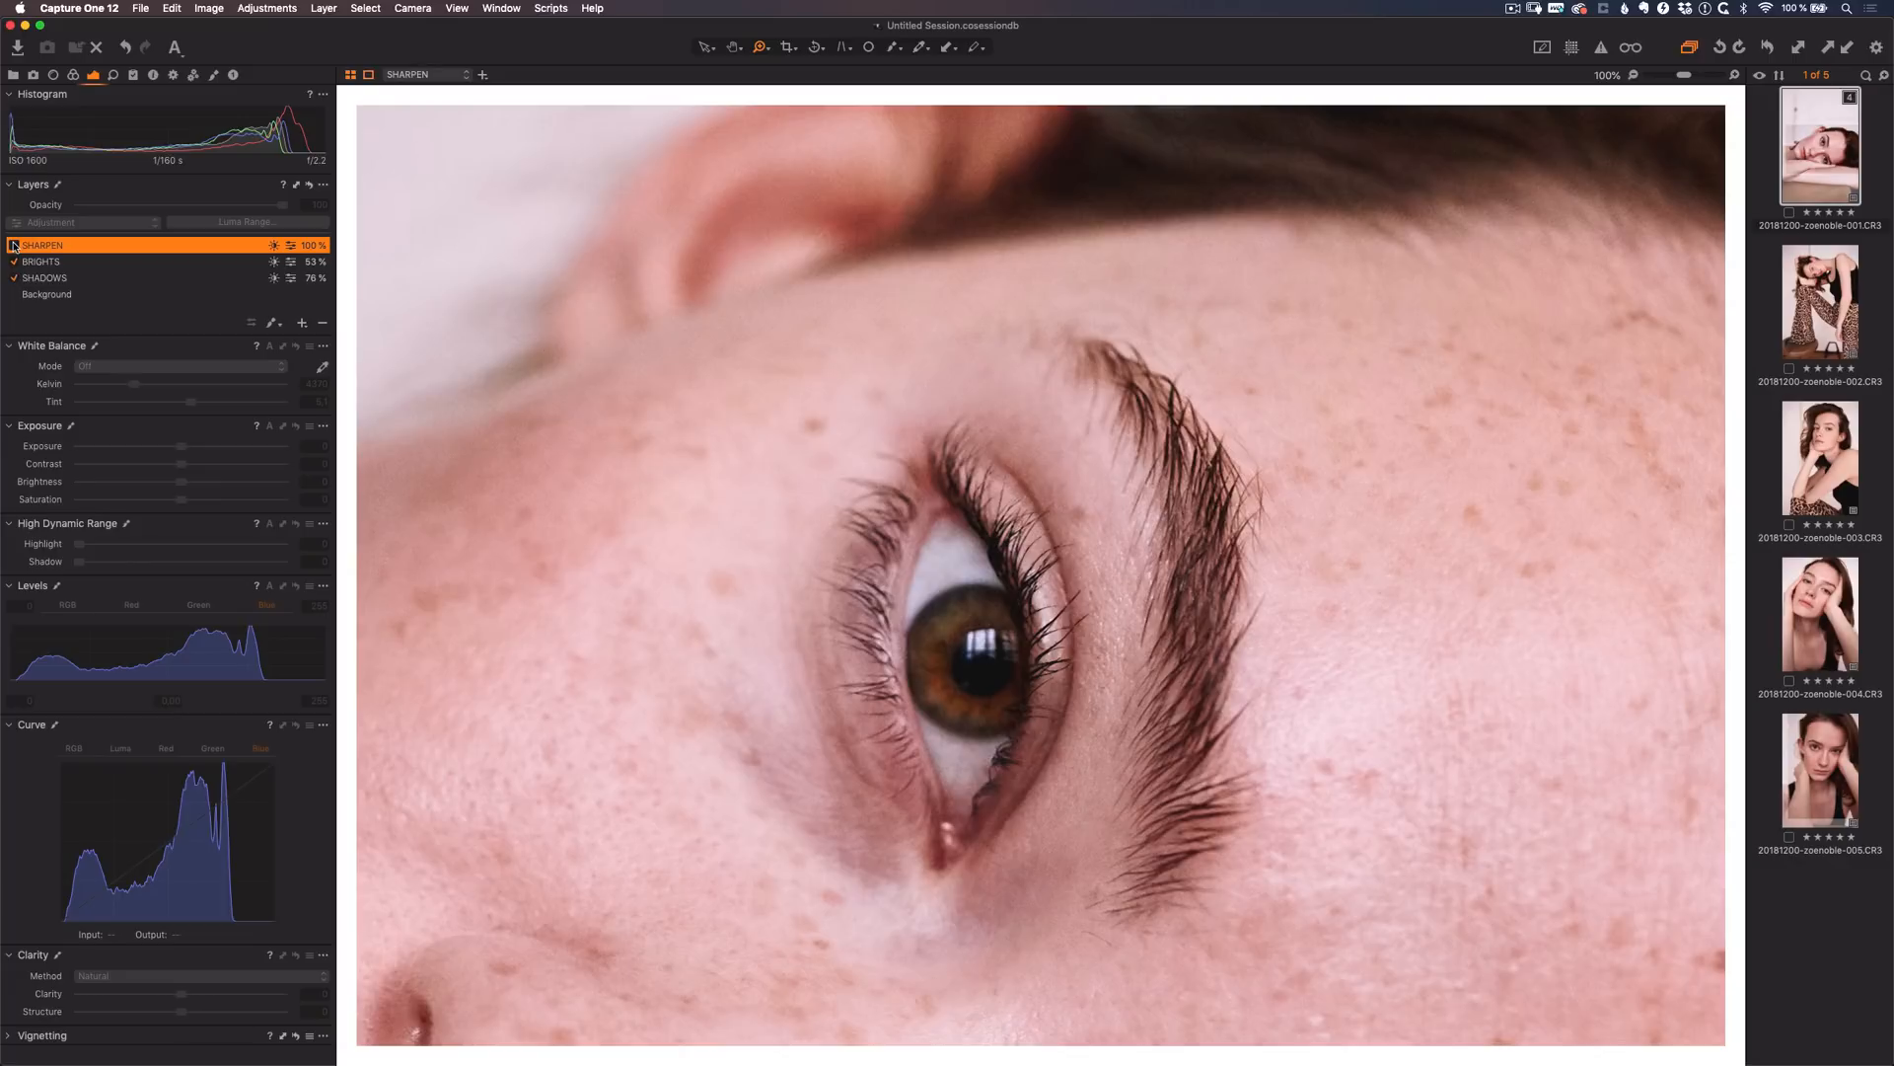
{"action": "left_click", "coordinate": [14, 245]}
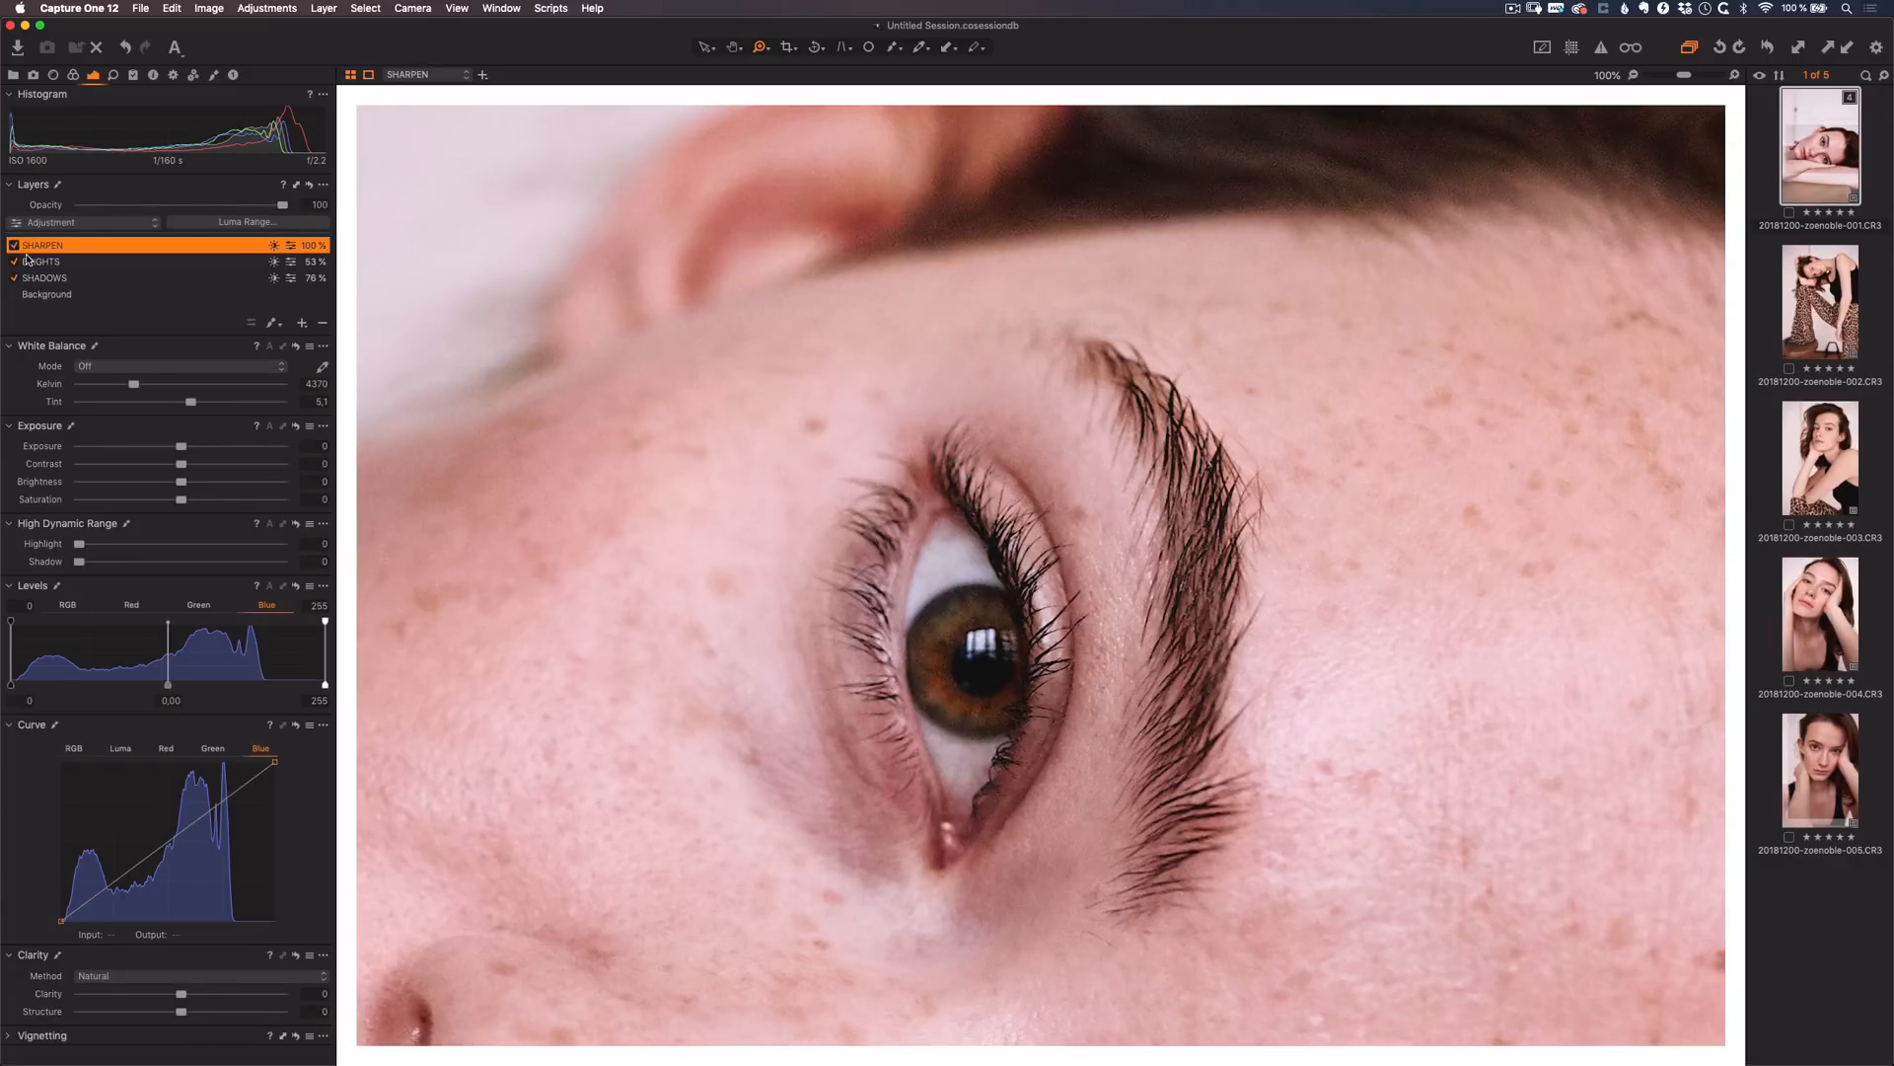
{"action": "left_click_drag", "start_coordinate": [282, 205], "coordinate": [237, 205]}
- Display the SHARPEN mask on the whole portrait, erase it everywhere except the eyes and eyebrows, and hide the mask
{"action": "key", "text": "m"}
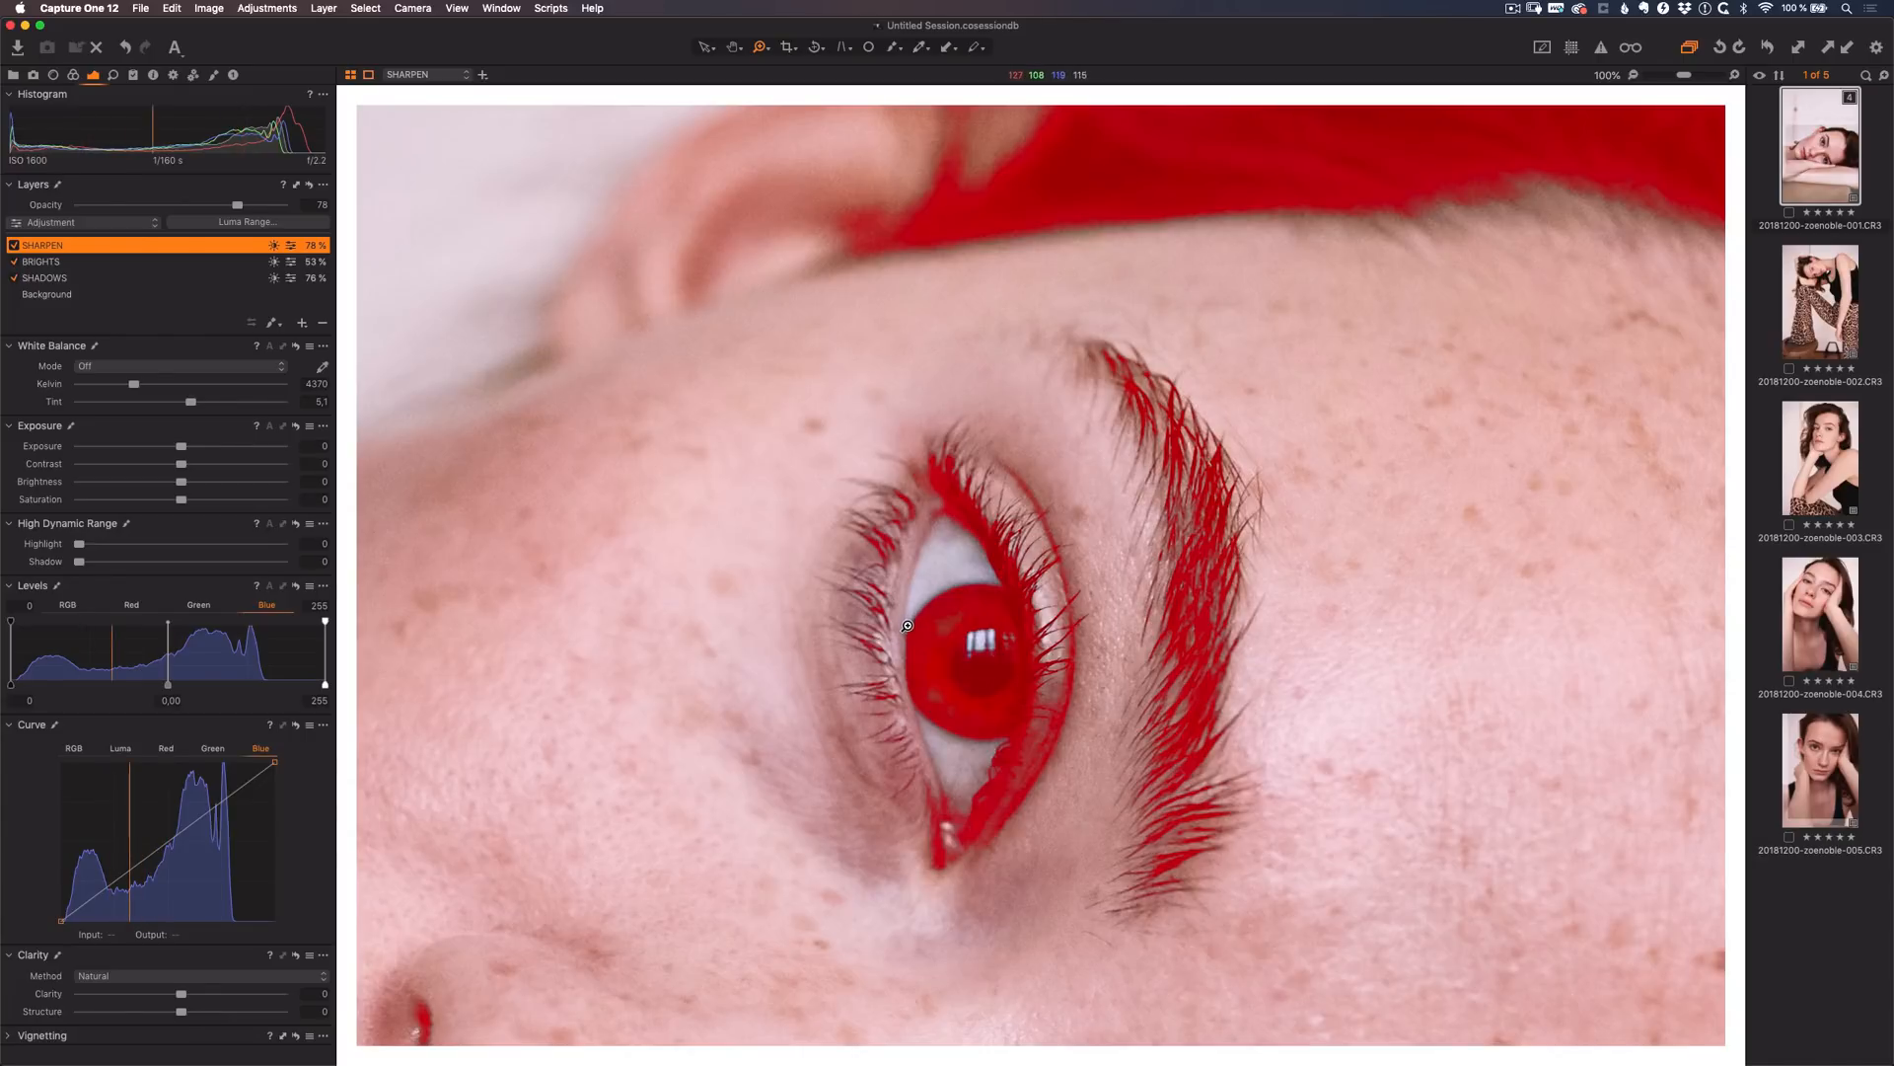
{"action": "left_click", "coordinate": [1002, 651], "text": "alt"}
{"action": "left_click", "coordinate": [1005, 653], "text": "alt"}
{"action": "left_click", "coordinate": [1004, 654], "text": "alt"}
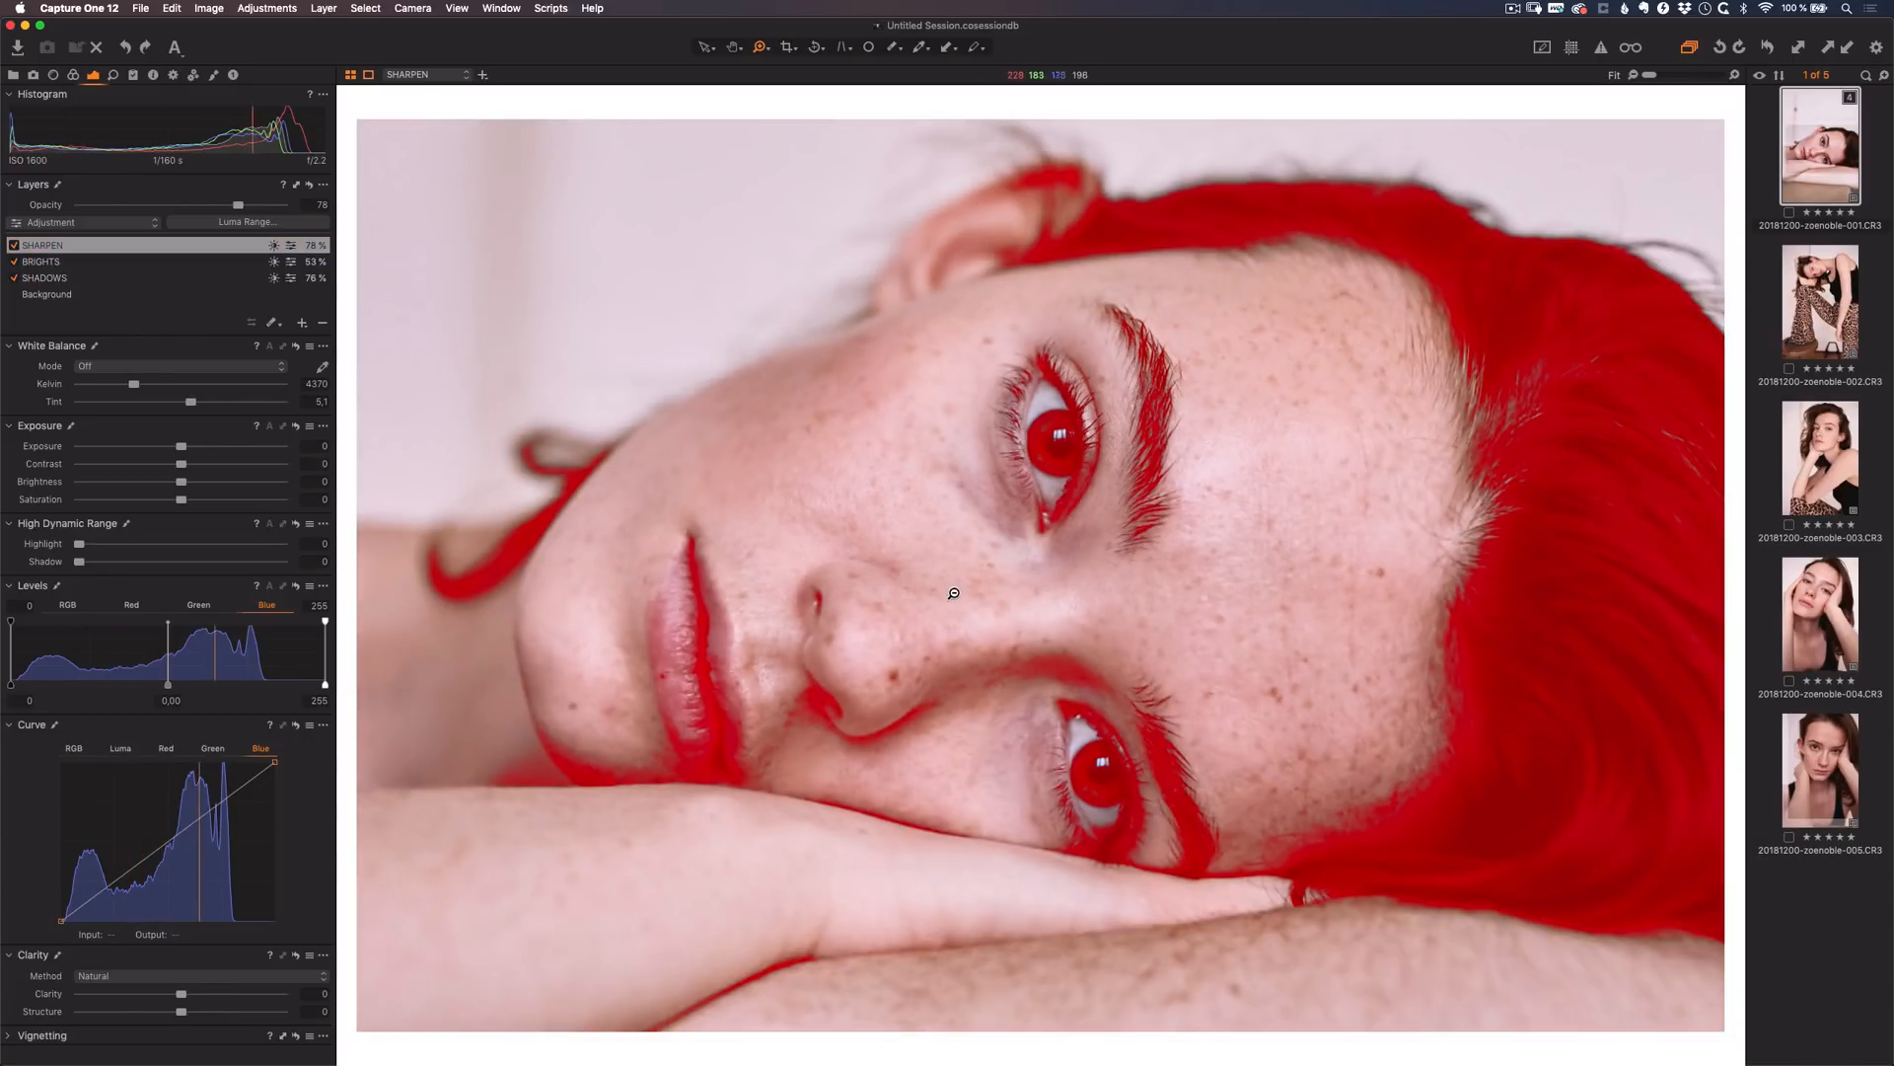
{"action": "key", "text": "b"}
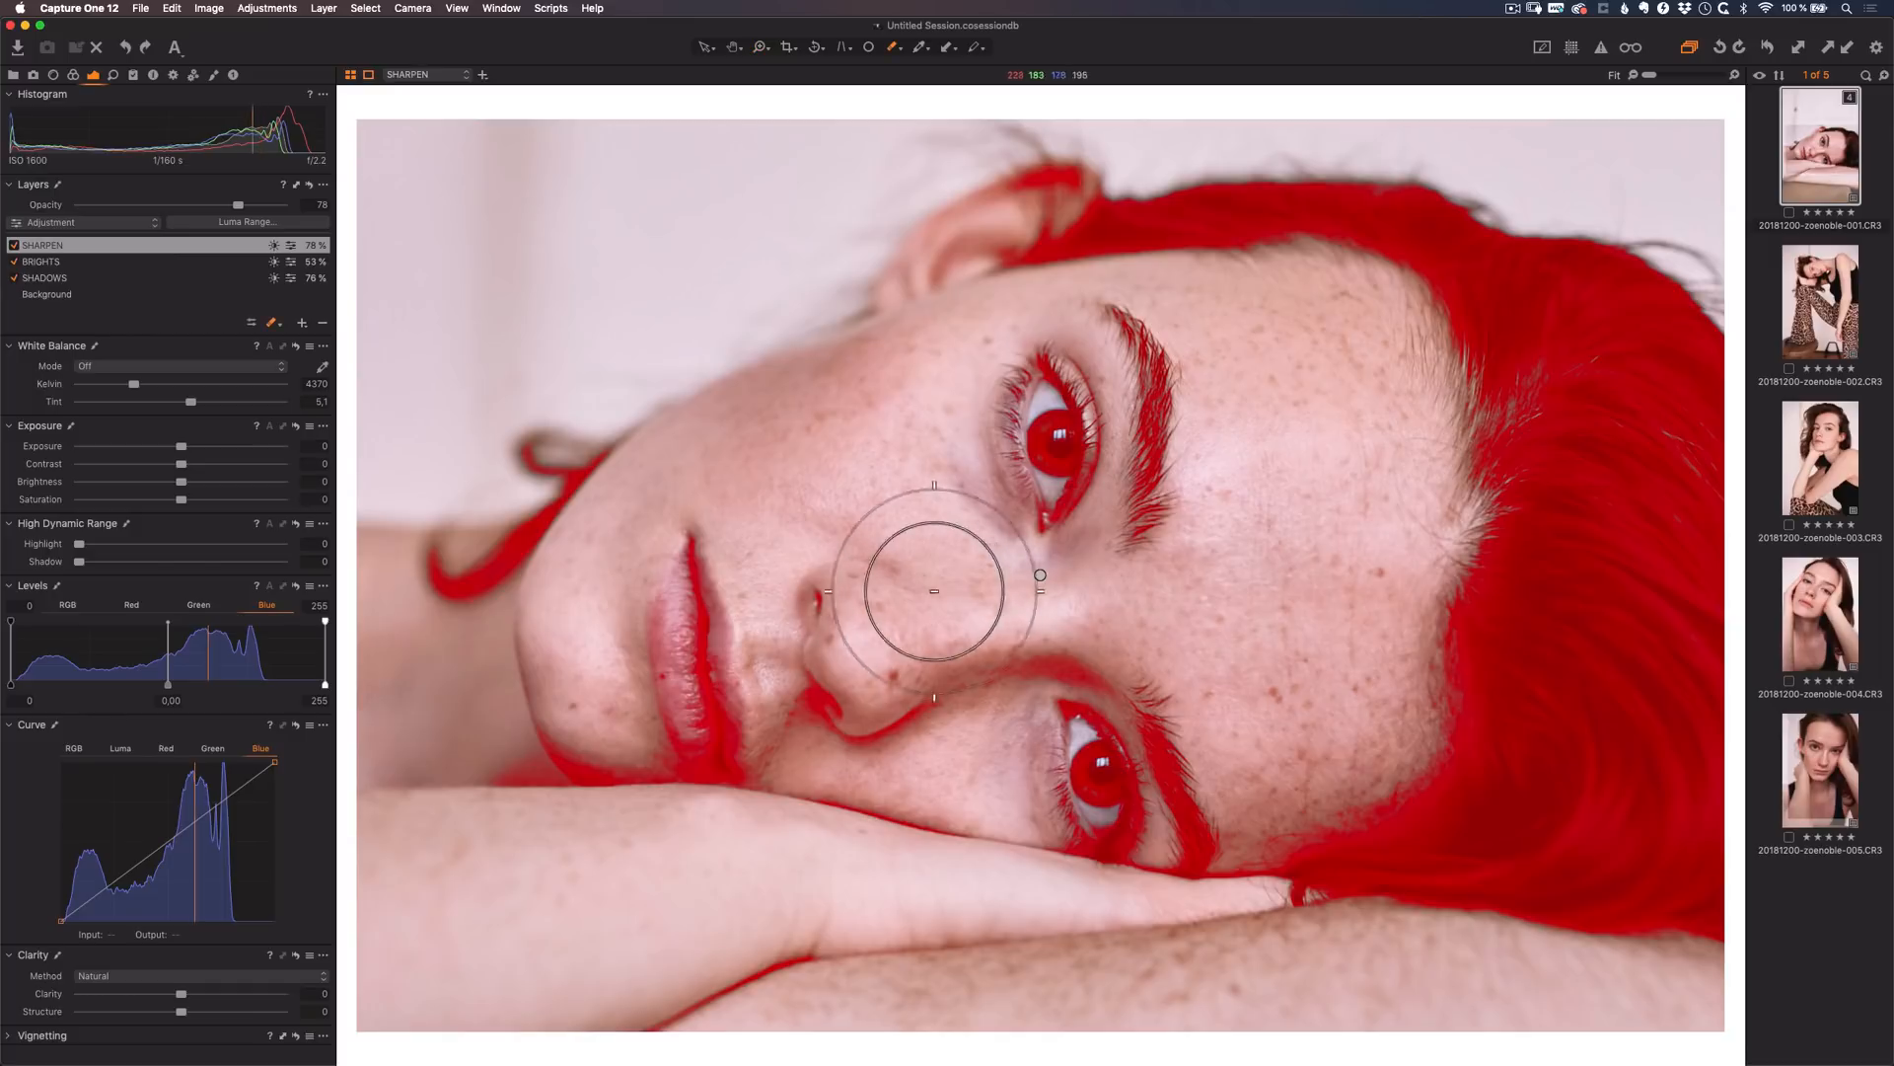
{"action": "mouse_move", "coordinate": [811, 695]}
{"action": "left_mouse_down"}
{"action": "mouse_move", "coordinate": [874, 680]}
{"action": "mouse_move", "coordinate": [814, 609]}
{"action": "mouse_move", "coordinate": [648, 785]}
{"action": "mouse_move", "coordinate": [668, 633]}
{"action": "mouse_move", "coordinate": [591, 472]}
{"action": "mouse_move", "coordinate": [415, 635]}
{"action": "mouse_move", "coordinate": [746, 351]}
{"action": "mouse_move", "coordinate": [1078, 181]}
{"action": "mouse_move", "coordinate": [1039, 210]}
{"action": "mouse_move", "coordinate": [1262, 212]}
{"action": "mouse_move", "coordinate": [1375, 314]}
{"action": "mouse_move", "coordinate": [1571, 296]}
{"action": "mouse_move", "coordinate": [1672, 336]}
{"action": "mouse_move", "coordinate": [1567, 553]}
{"action": "mouse_move", "coordinate": [1357, 872]}
{"action": "mouse_move", "coordinate": [1323, 886]}
{"action": "mouse_move", "coordinate": [1530, 875]}
{"action": "mouse_move", "coordinate": [1707, 812]}
{"action": "mouse_move", "coordinate": [1677, 967]}
{"action": "left_mouse_up"}
{"action": "mouse_move", "coordinate": [1130, 1005]}
{"action": "left_mouse_down"}
{"action": "mouse_move", "coordinate": [867, 858]}
{"action": "mouse_move", "coordinate": [888, 655]}
{"action": "mouse_move", "coordinate": [879, 676]}
{"action": "mouse_move", "coordinate": [1021, 681]}
{"action": "mouse_move", "coordinate": [1000, 642]}
{"action": "mouse_move", "coordinate": [1041, 631]}
{"action": "mouse_move", "coordinate": [1098, 664]}
{"action": "left_mouse_up"}
{"action": "key", "text": "bracketleft"}
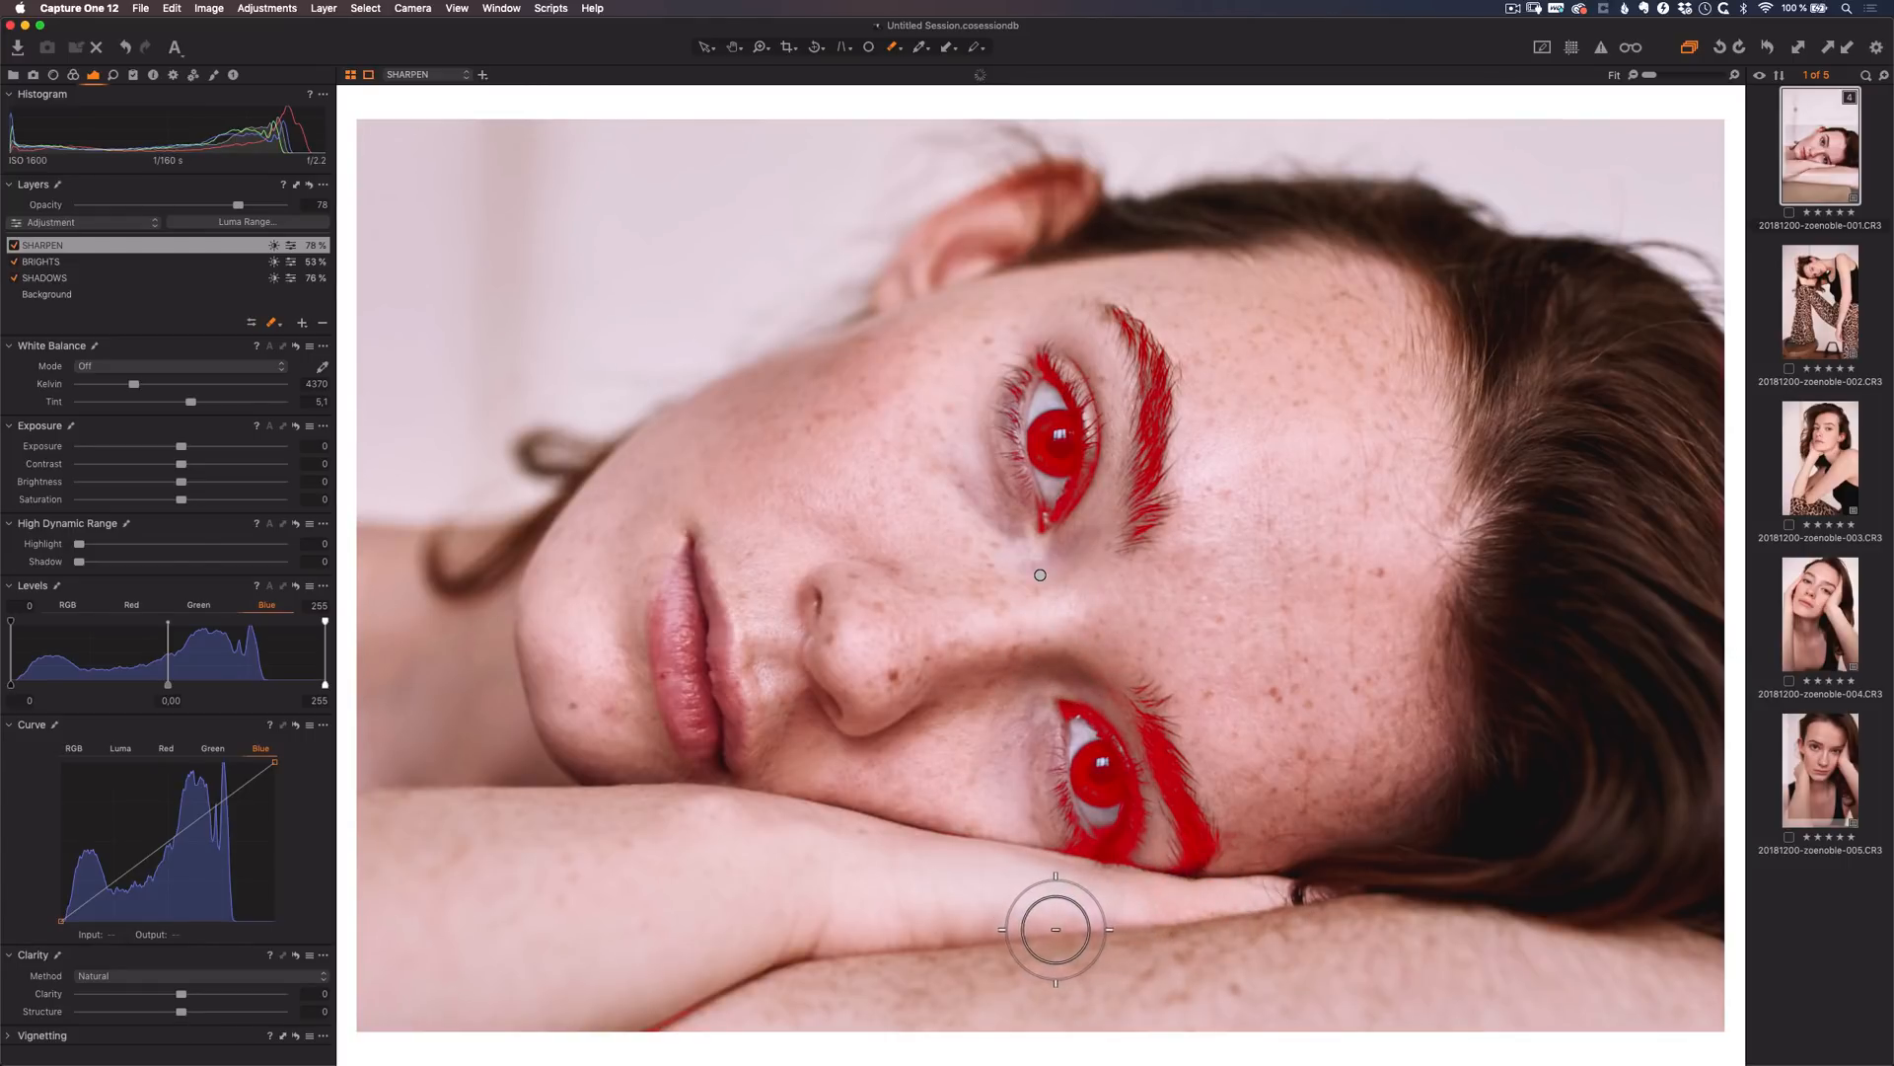
{"action": "key", "text": "v"}
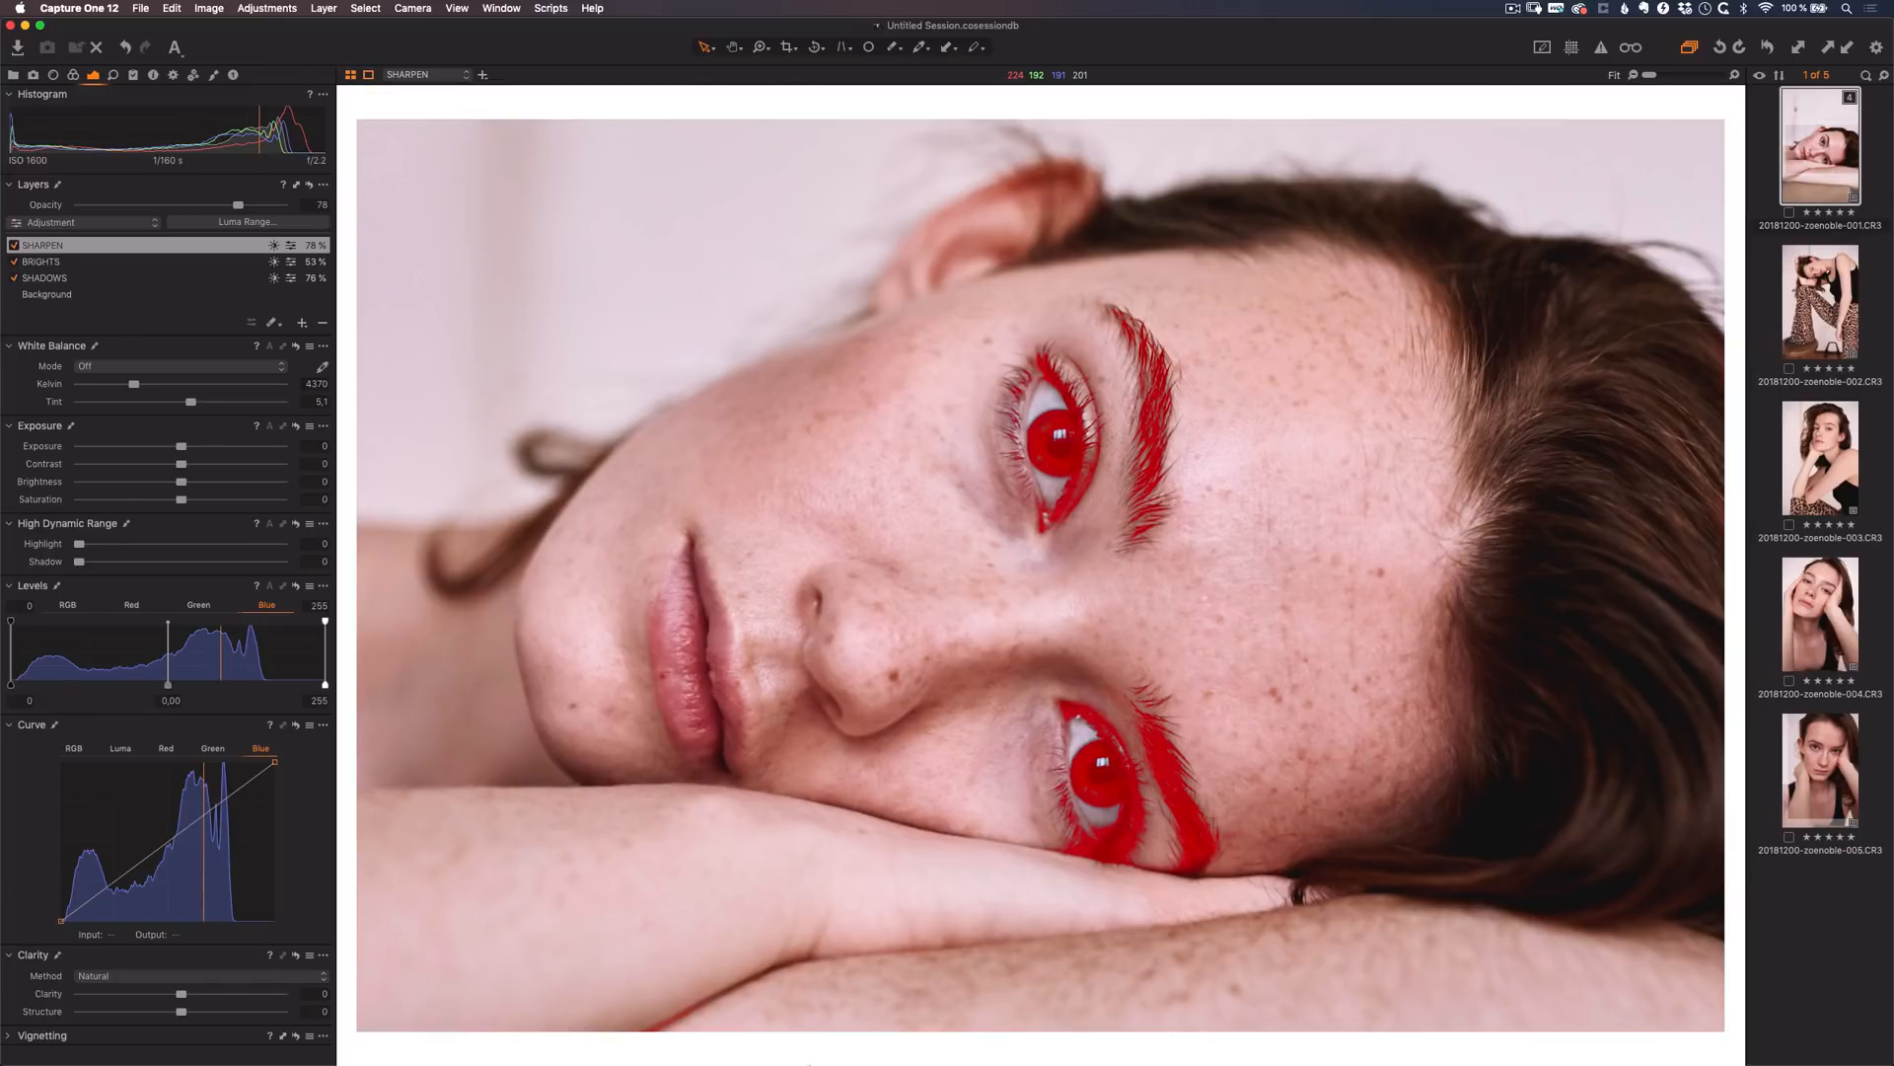
{"action": "key", "text": "m"}
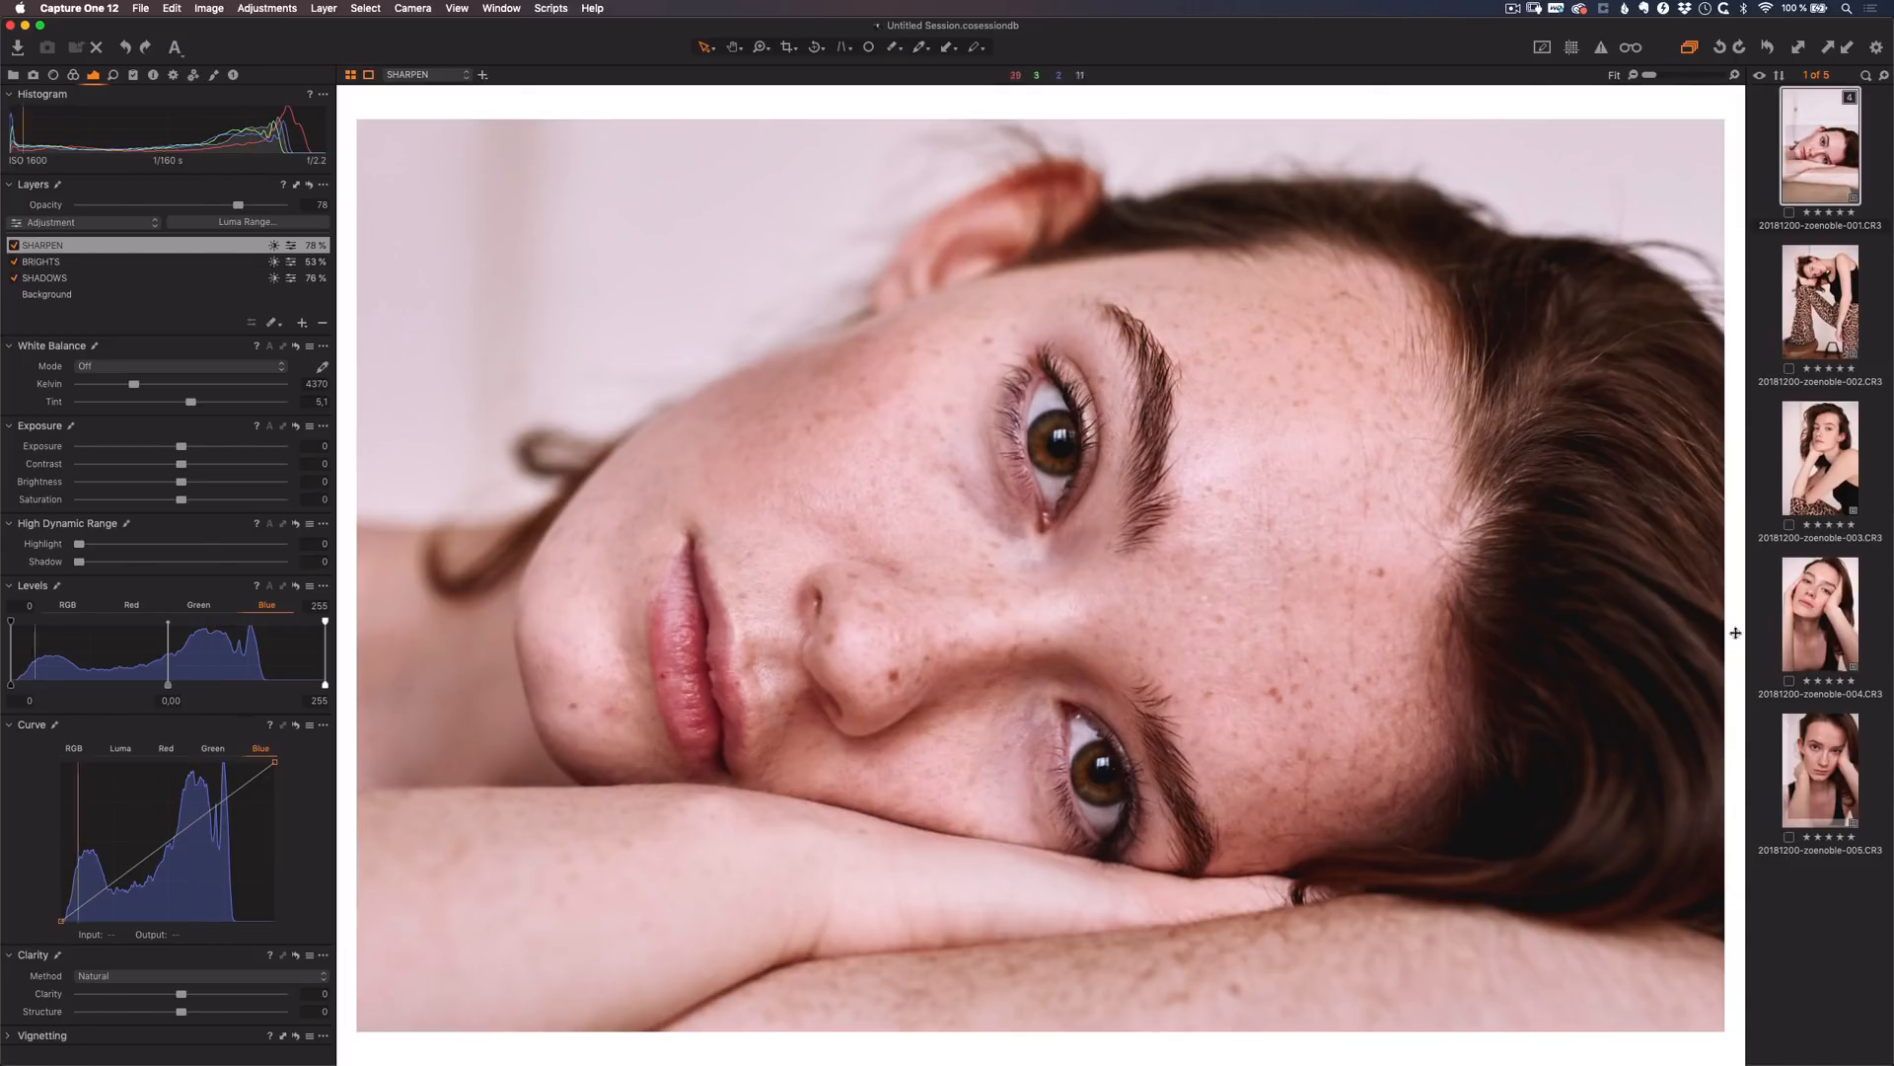
- Show portrait 004 alongside the first and erase its SHARPEN mask from the hair, neck and clothing, keeping the eyes and eyebrows
{"action": "left_click", "coordinate": [1821, 621], "text": "super"}
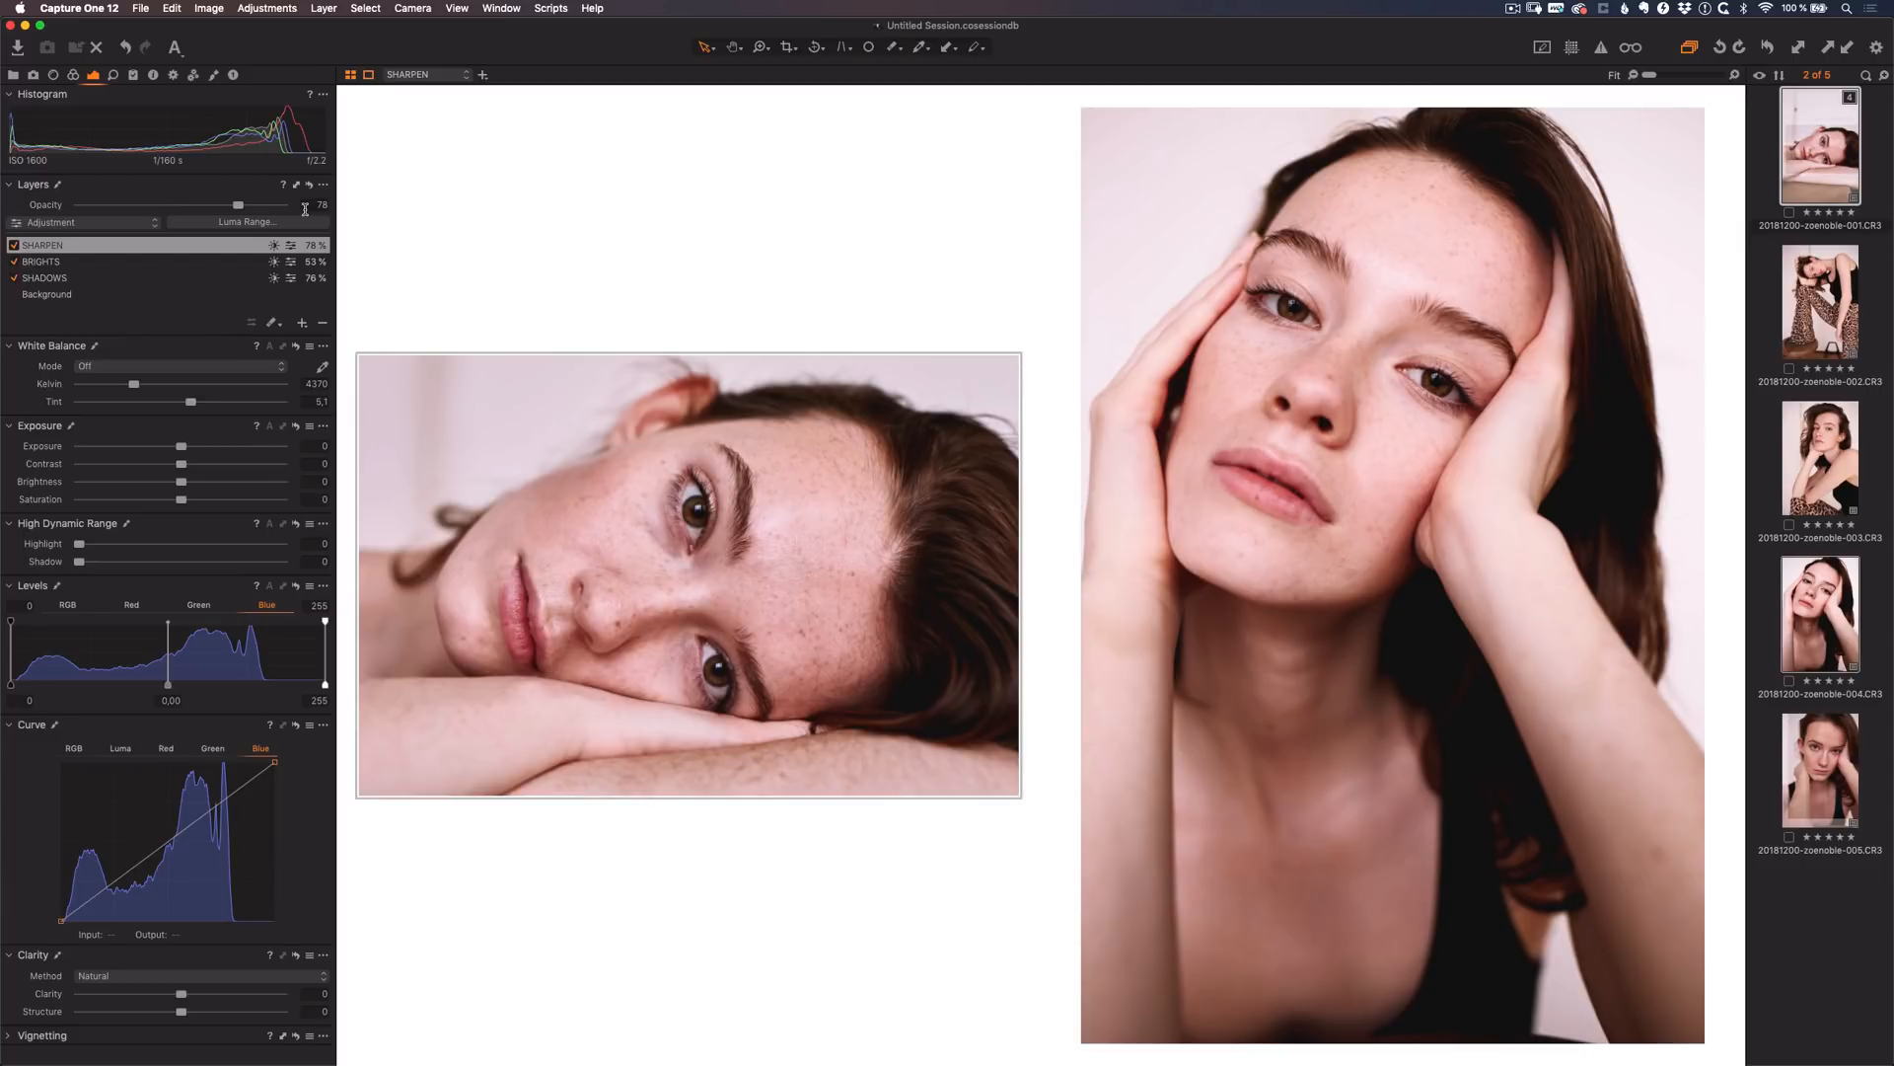
{"action": "key", "text": "m"}
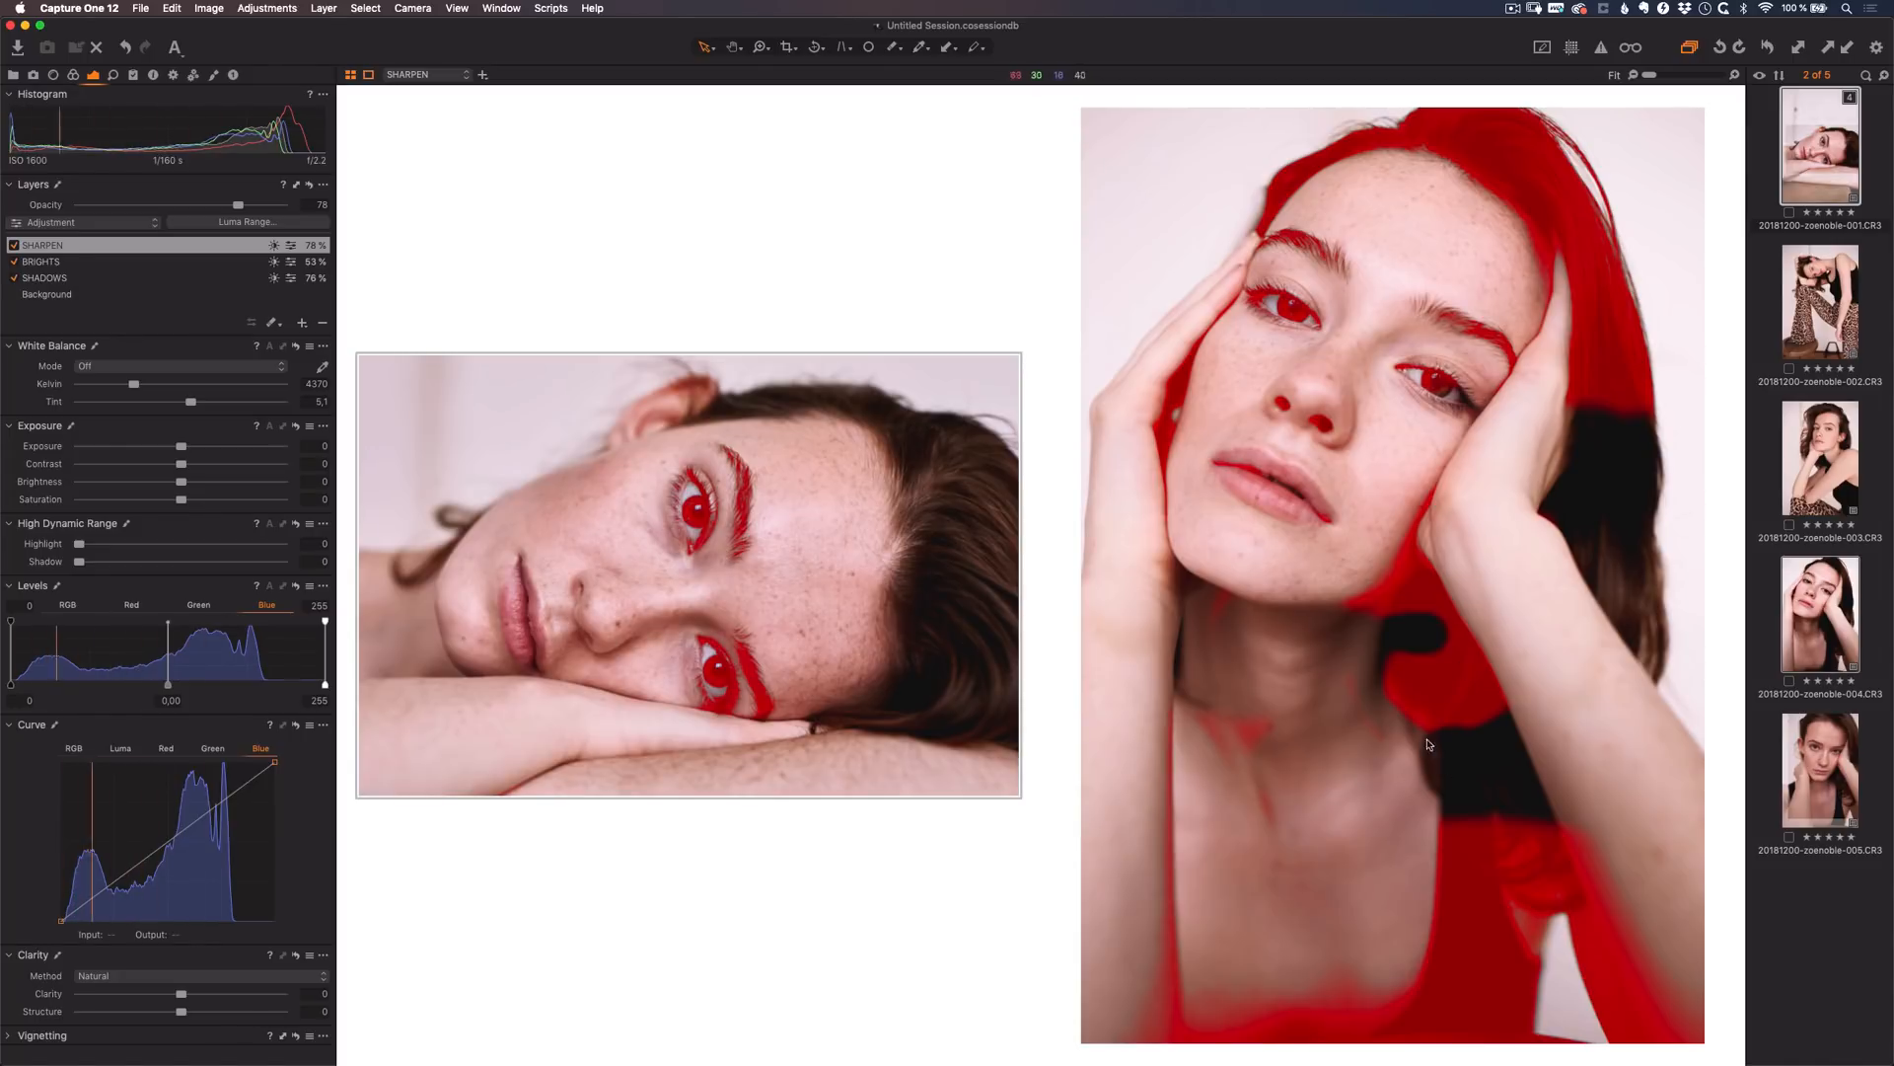
{"action": "key", "text": "b"}
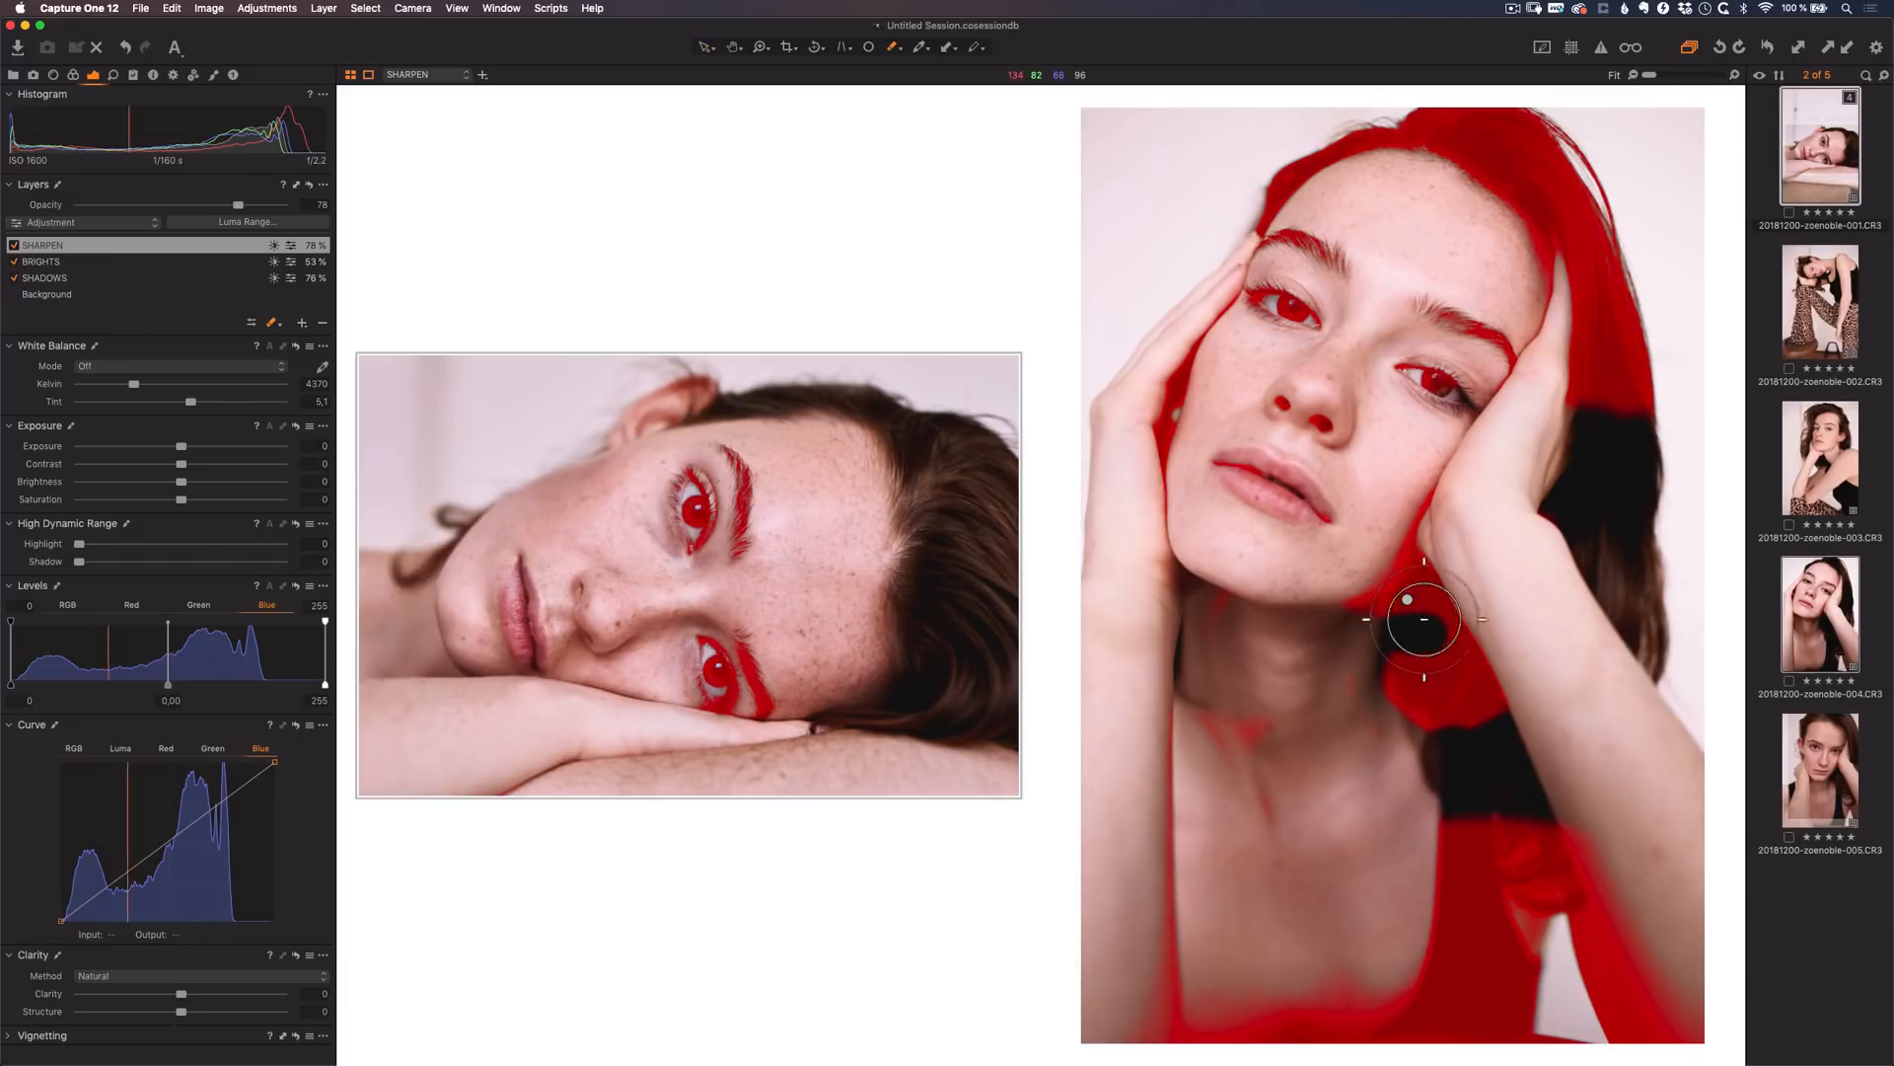
{"action": "mouse_move", "coordinate": [1416, 630]}
{"action": "left_mouse_down"}
{"action": "mouse_move", "coordinate": [1120, 777]}
{"action": "mouse_move", "coordinate": [1275, 1041]}
{"action": "mouse_move", "coordinate": [1618, 947]}
{"action": "mouse_move", "coordinate": [1421, 691]}
{"action": "left_mouse_up"}
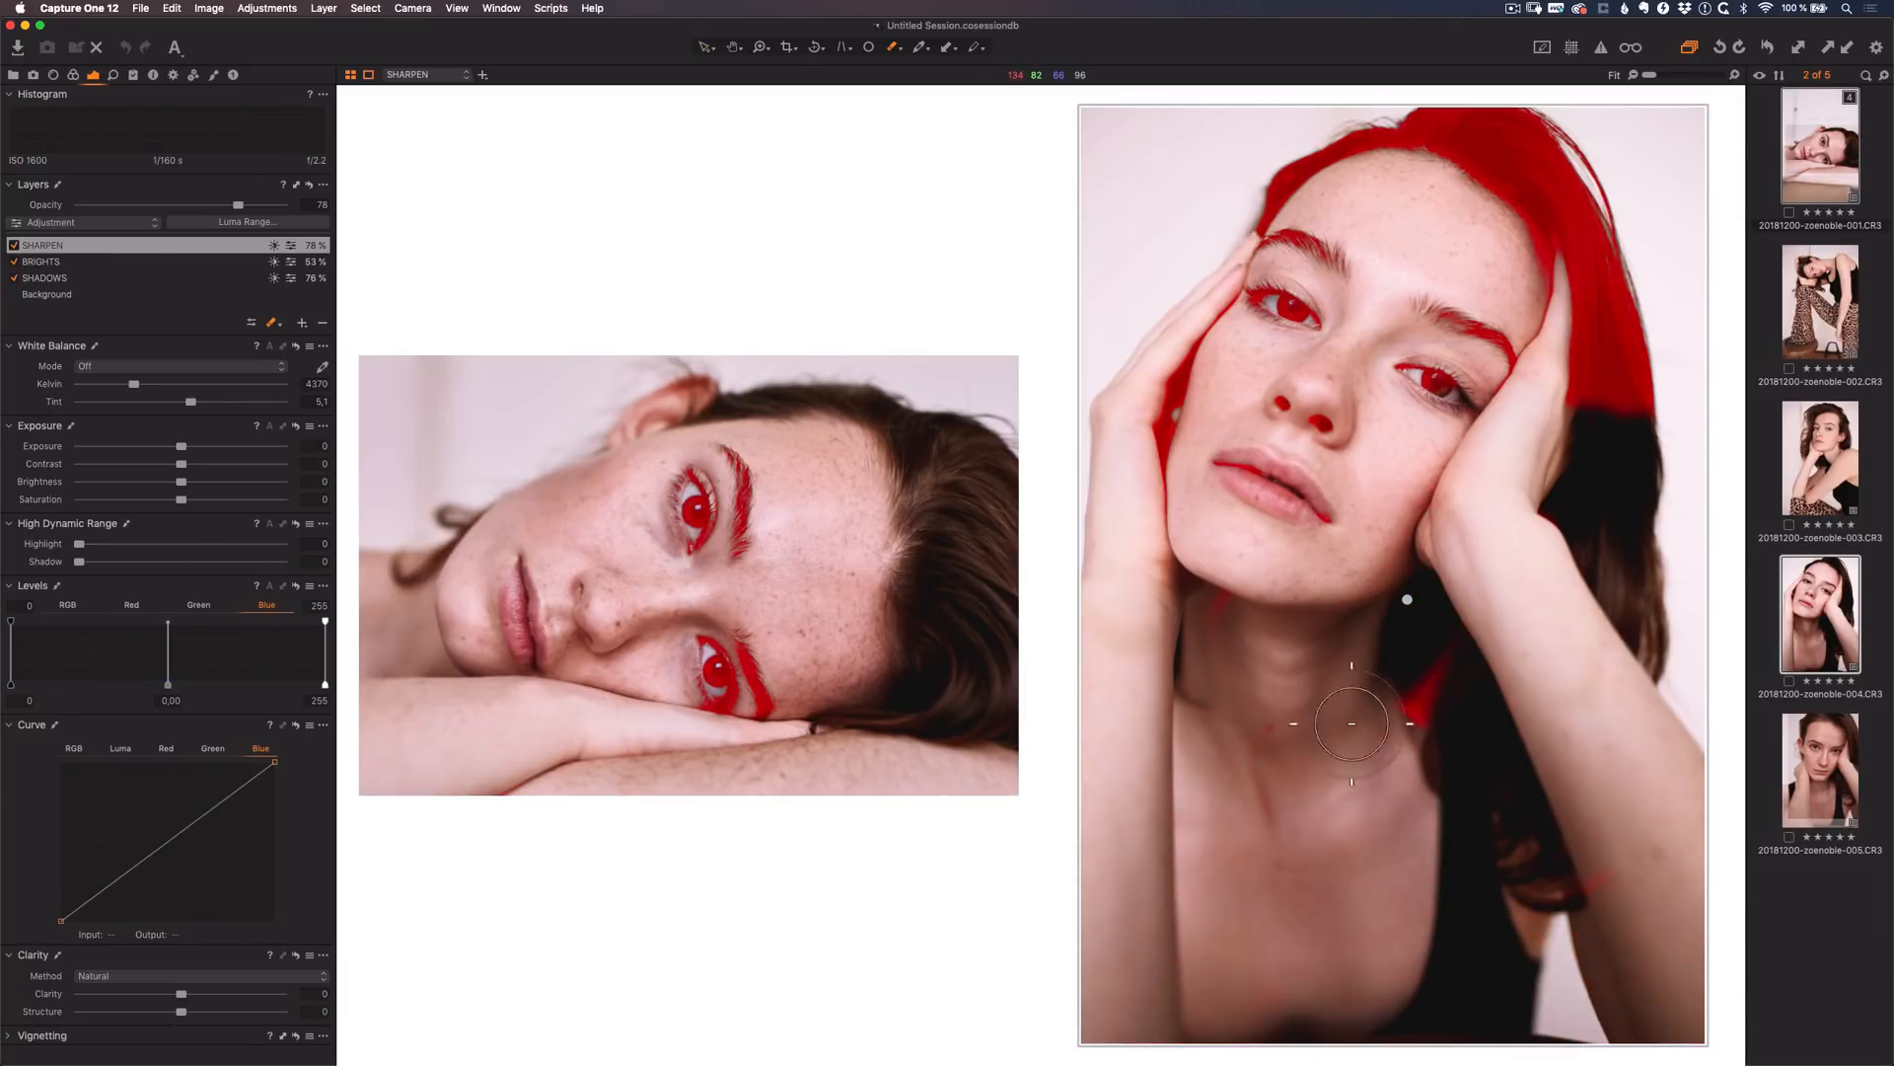
{"action": "mouse_move", "coordinate": [1334, 159]}
{"action": "left_mouse_down"}
{"action": "mouse_move", "coordinate": [1568, 218]}
{"action": "mouse_move", "coordinate": [1608, 363]}
{"action": "mouse_move", "coordinate": [1462, 537]}
{"action": "mouse_move", "coordinate": [1207, 479]}
{"action": "mouse_move", "coordinate": [1289, 419]}
{"action": "mouse_move", "coordinate": [1363, 466]}
{"action": "mouse_move", "coordinate": [1257, 474]}
{"action": "left_mouse_up"}
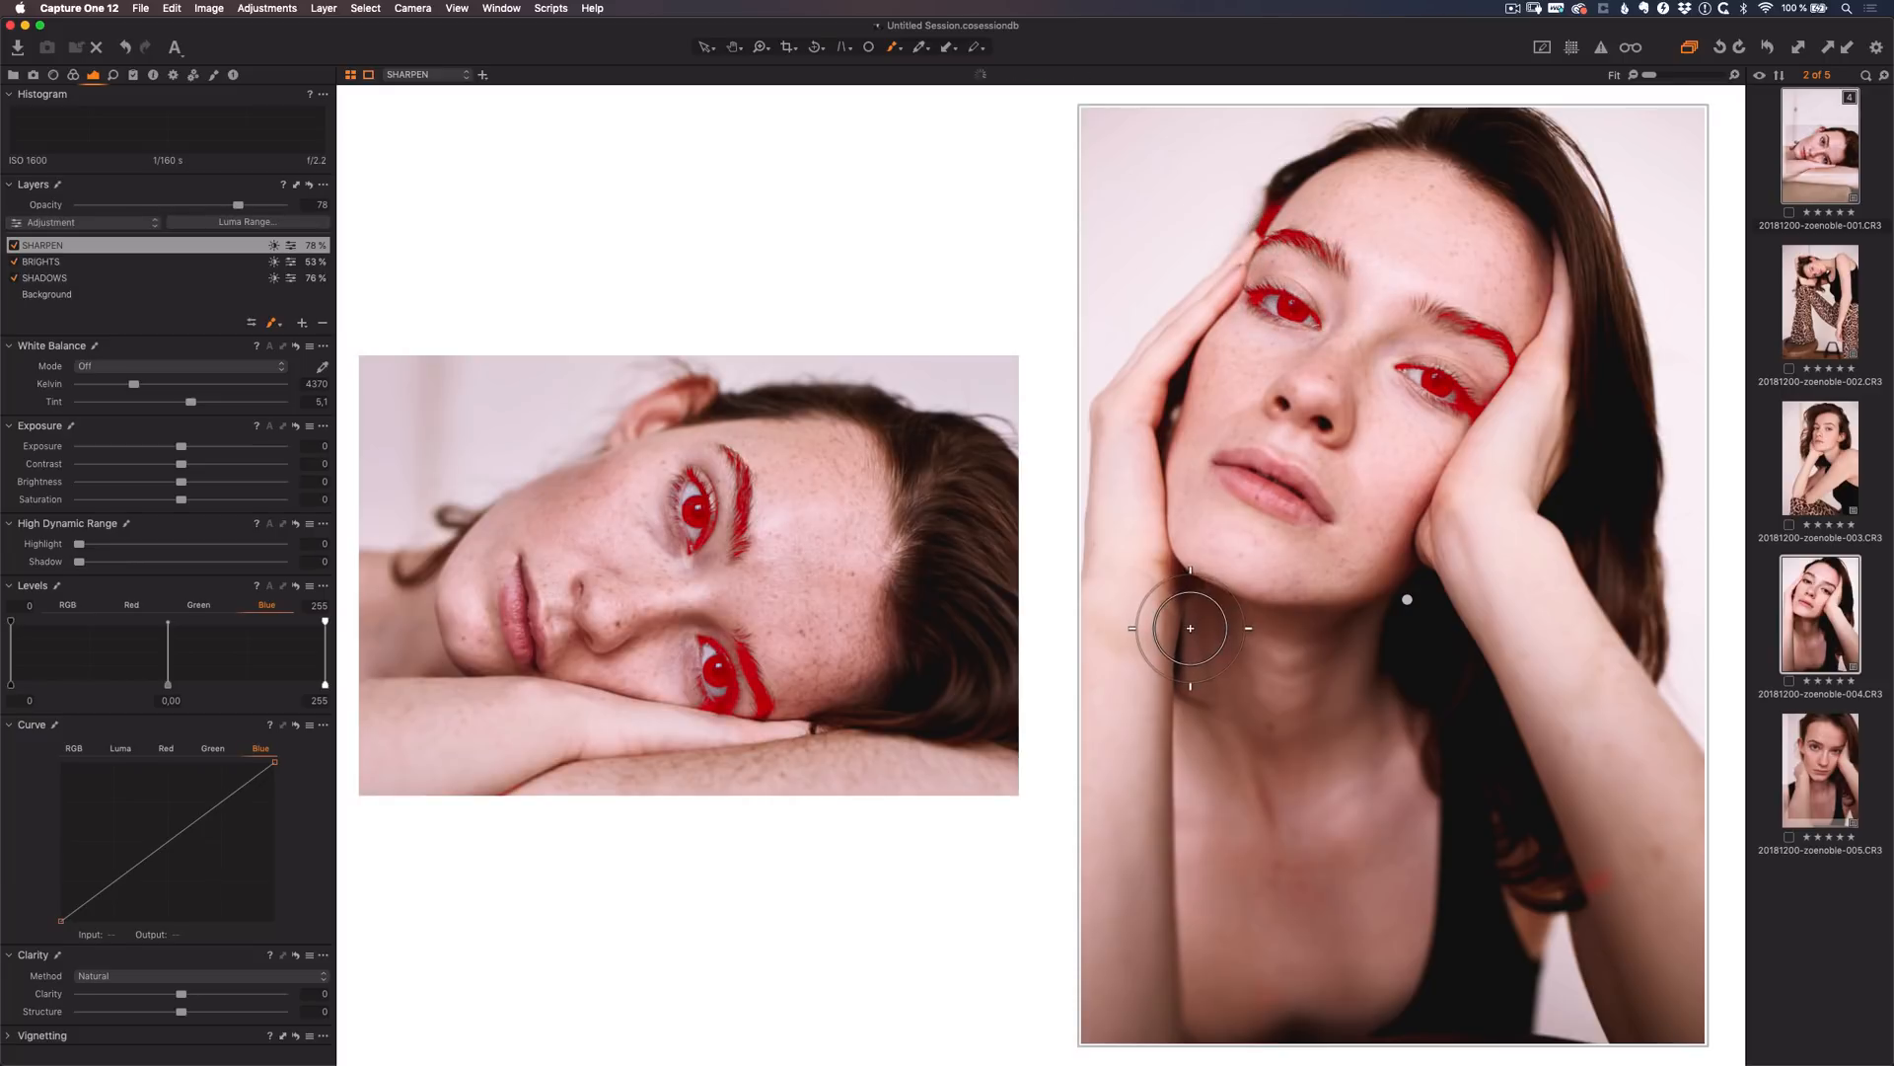
{"action": "key", "text": "v"}
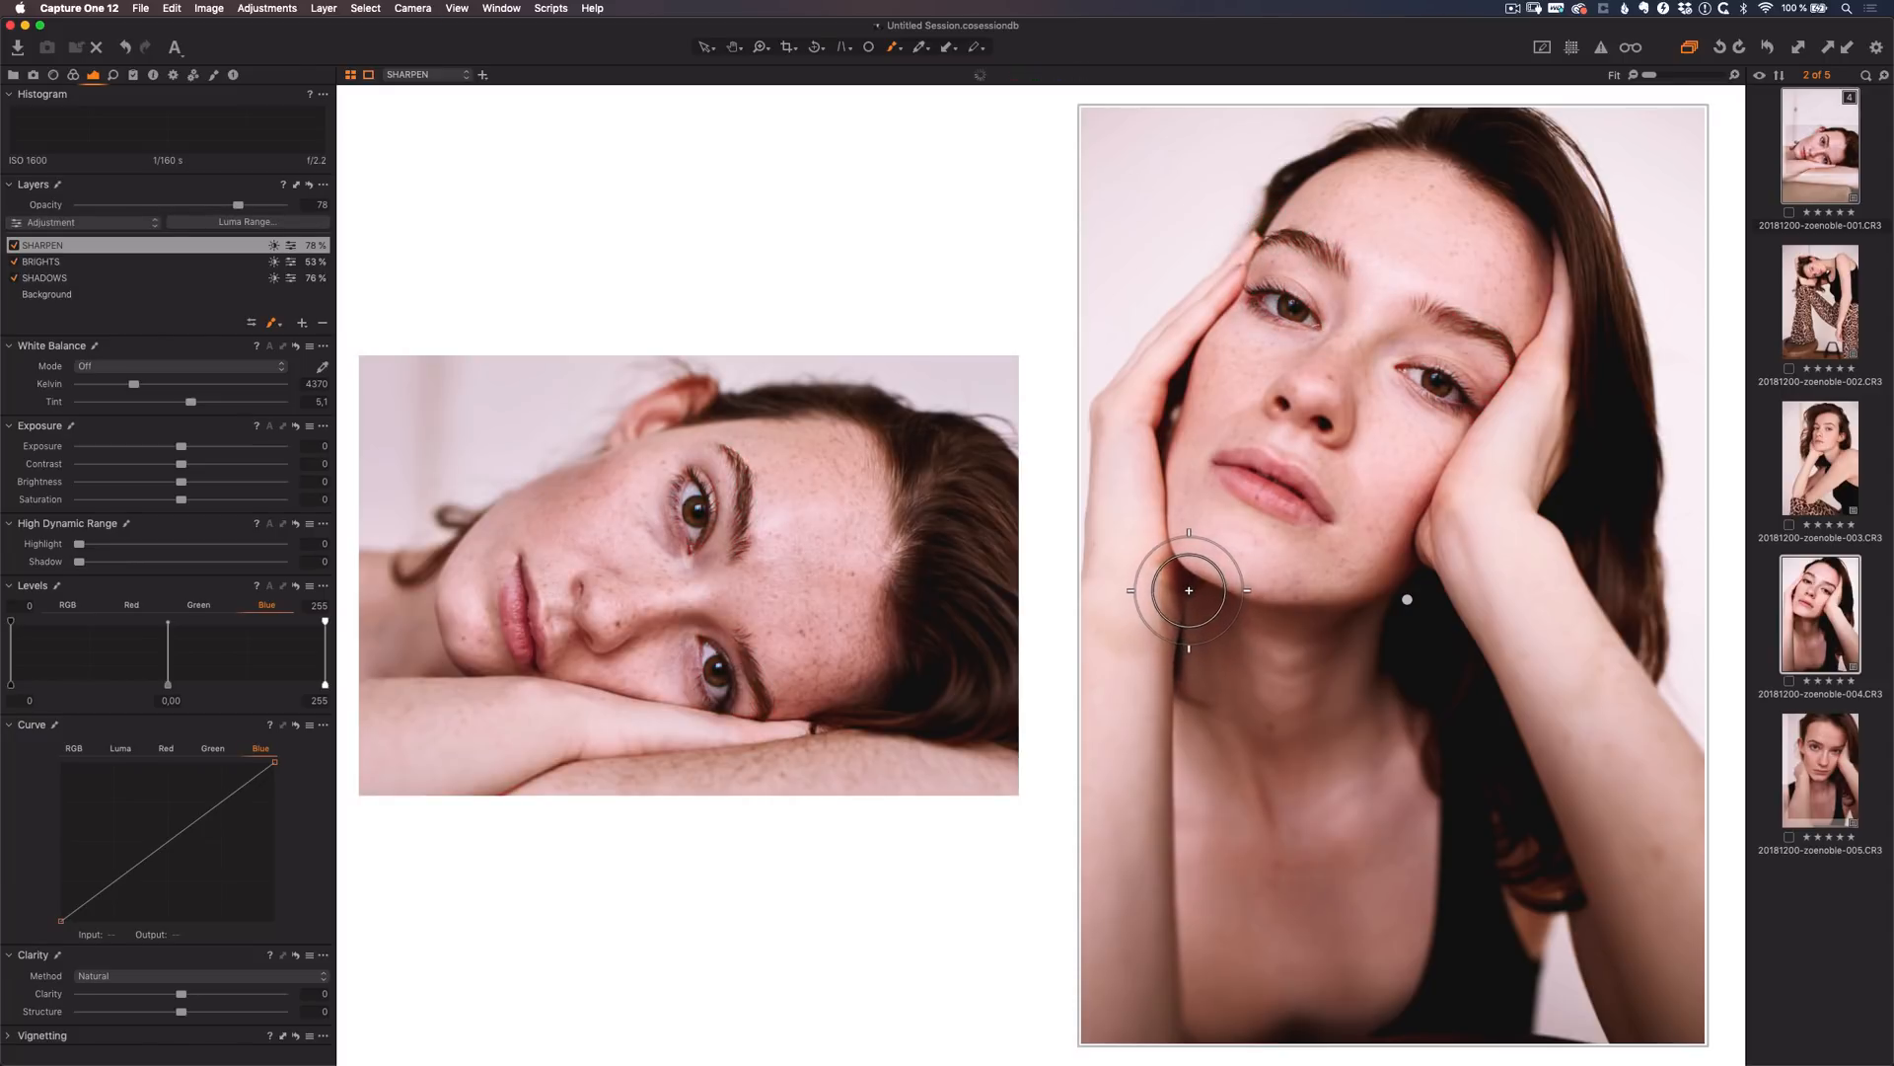